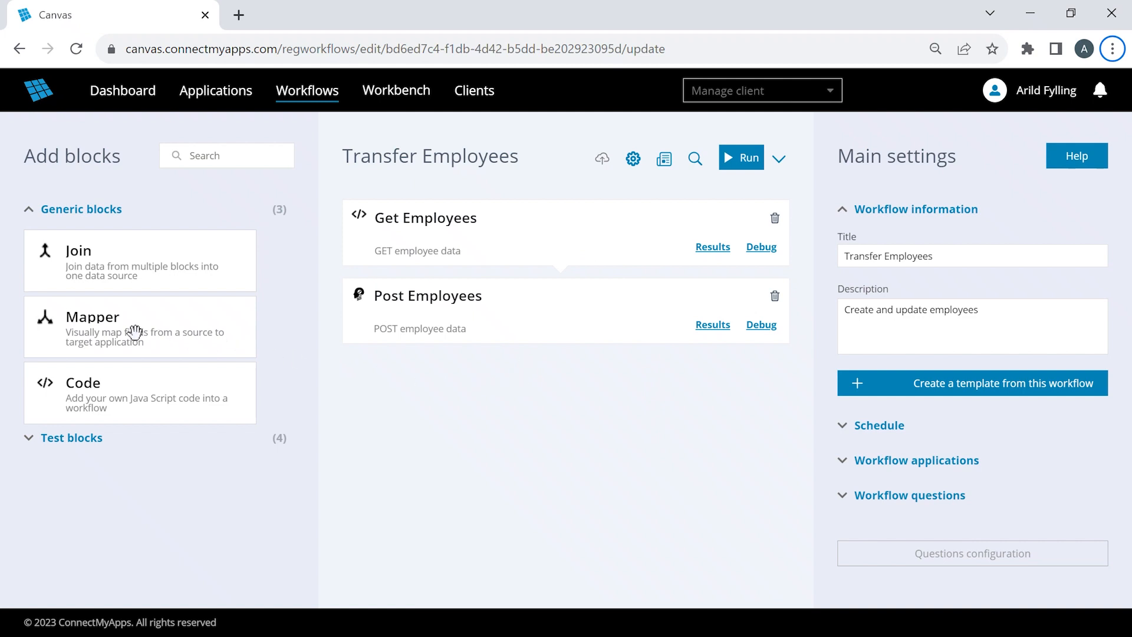
- Insert a Mapper block between Get Employees and Post Employees, with Get Employees as source and Post Employees as target
{"action": "left_click_drag", "start_coordinate": [120, 331], "coordinate": [442, 284]}
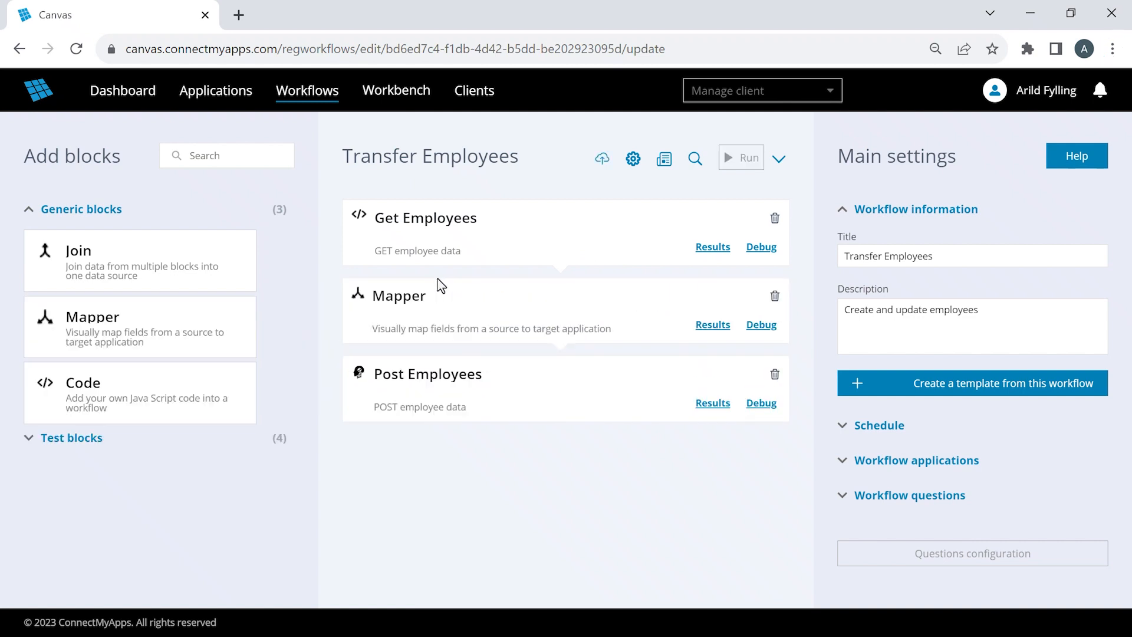
{"action": "left_click", "coordinate": [611, 306]}
{"action": "left_click", "coordinate": [948, 336]}
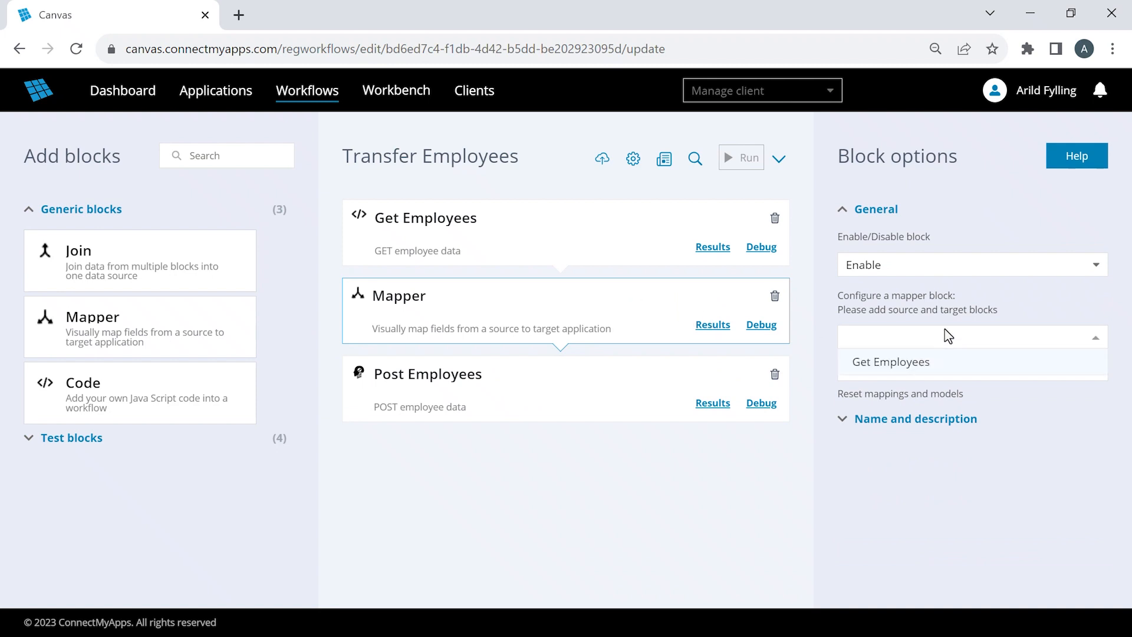
{"action": "left_click", "coordinate": [936, 363]}
{"action": "left_click", "coordinate": [936, 370]}
{"action": "left_click", "coordinate": [931, 403]}
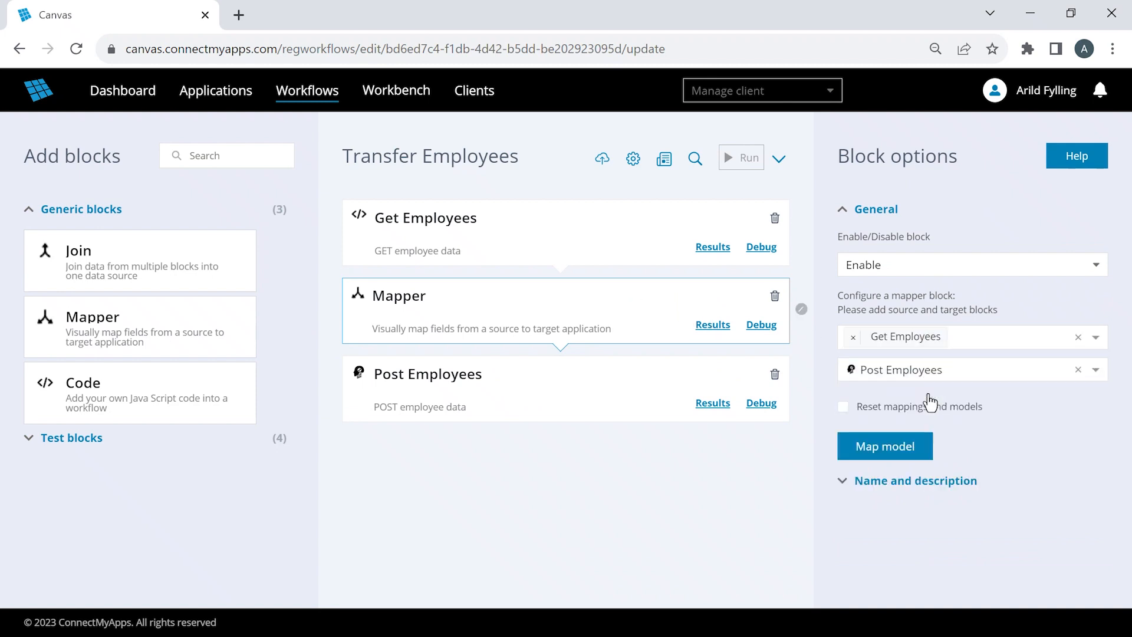
- Open the Mapper's model and map the source employeeId, email, phone and birthDate to the targets employeeId, email, phoneNumber and birthDate
{"action": "left_click", "coordinate": [923, 457]}
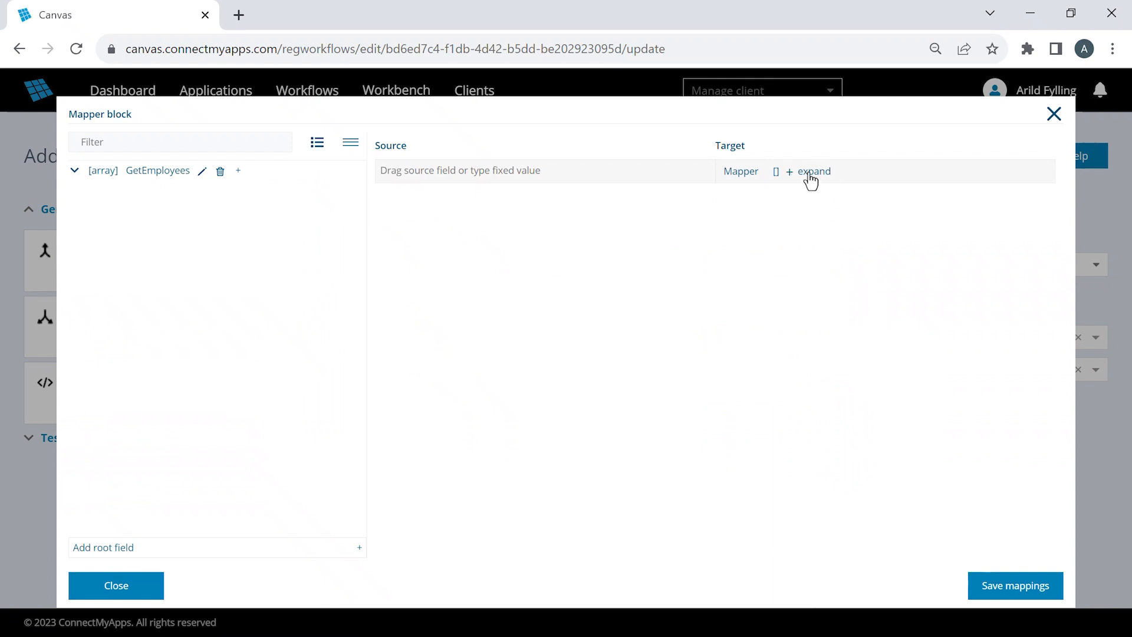
{"action": "left_click", "coordinate": [806, 171]}
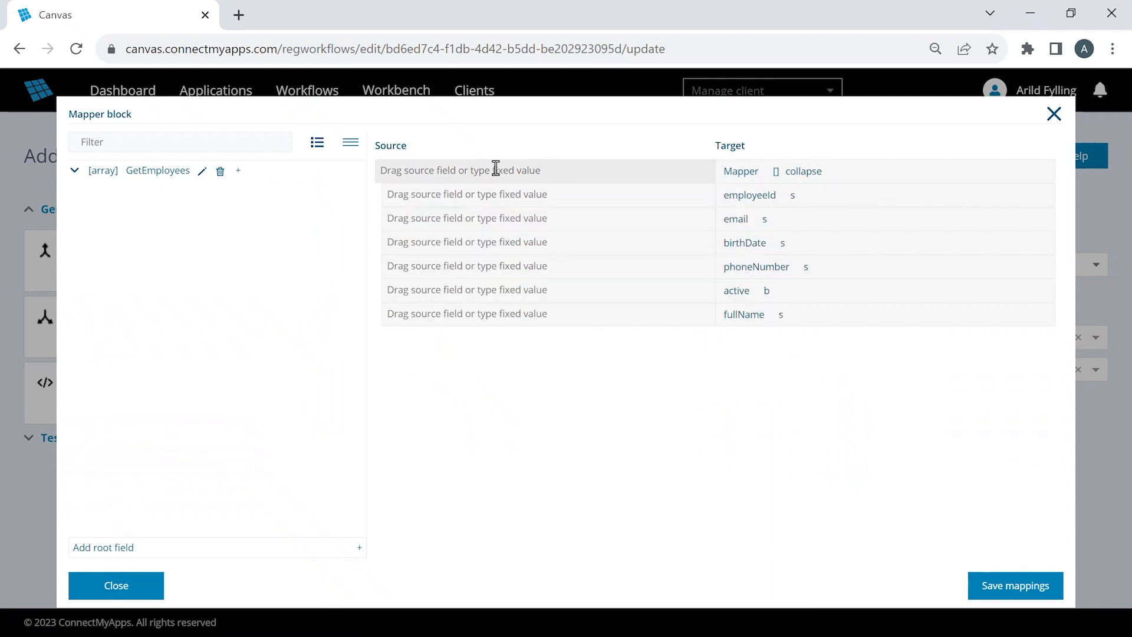
{"action": "left_click", "coordinate": [75, 172]}
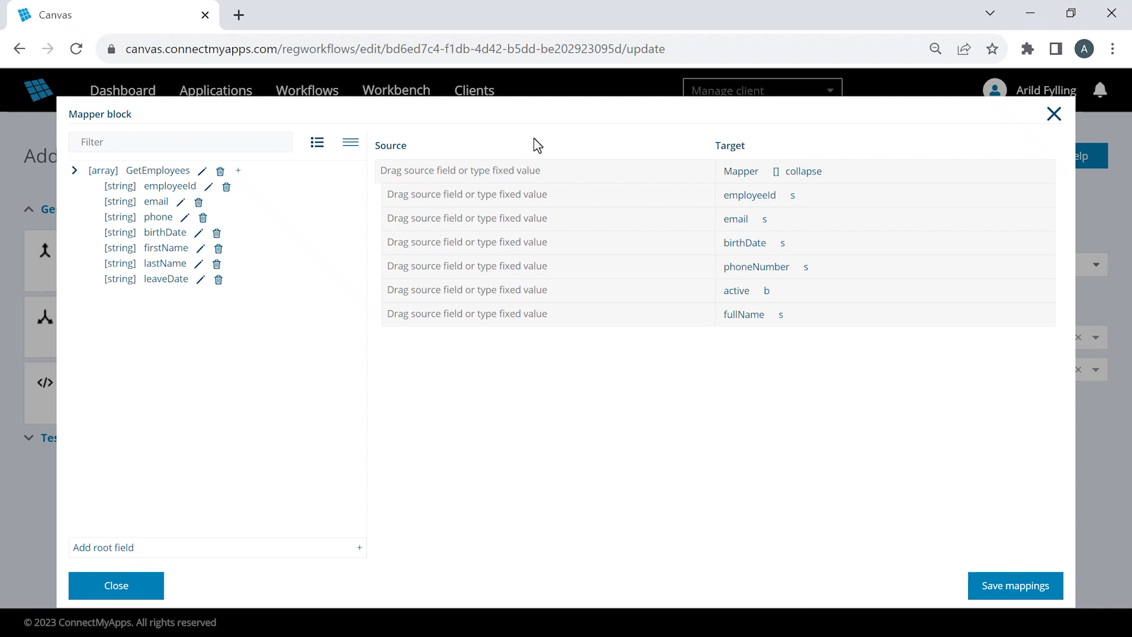
{"action": "left_click_drag", "start_coordinate": [180, 190], "coordinate": [437, 196]}
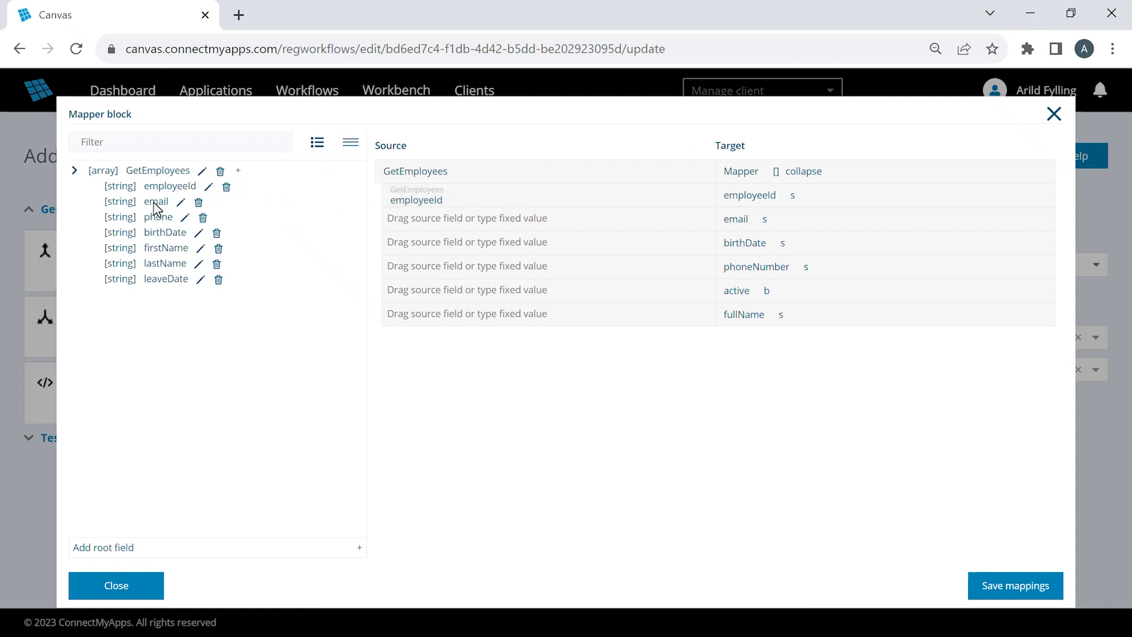
{"action": "left_click_drag", "start_coordinate": [156, 202], "coordinate": [448, 229]}
{"action": "left_click_drag", "start_coordinate": [168, 220], "coordinate": [394, 263]}
{"action": "left_click_drag", "start_coordinate": [165, 235], "coordinate": [439, 249]}
- Map the active target field to the fixed value true
{"action": "left_click", "coordinate": [457, 289]}
{"action": "type", "text": "t"}
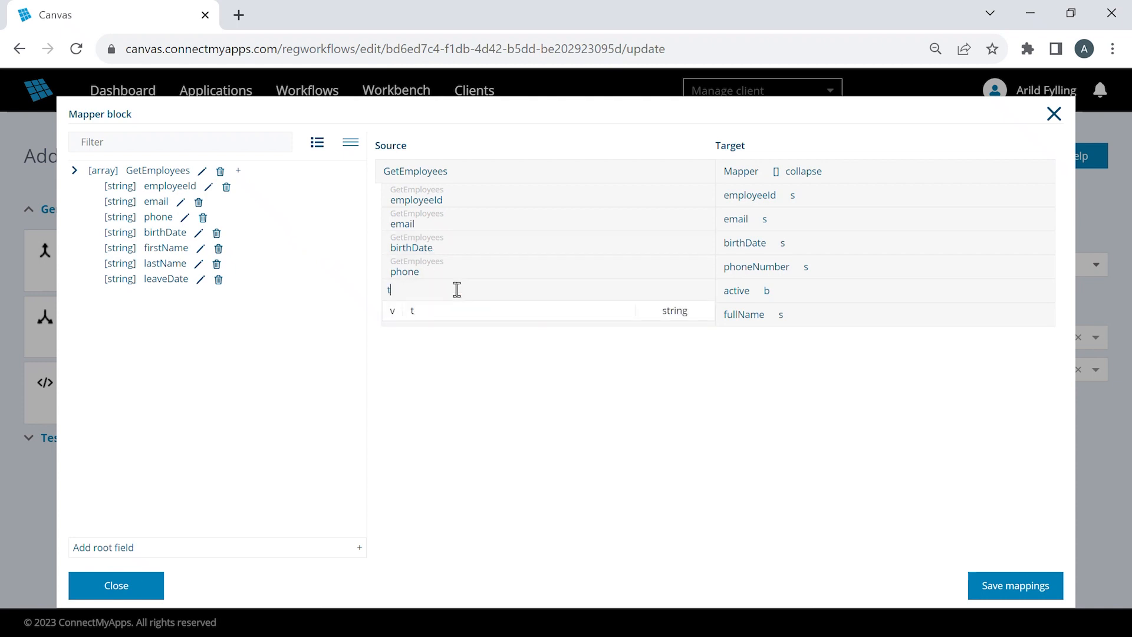
{"action": "type", "text": "rue"}
{"action": "key", "text": "Return"}
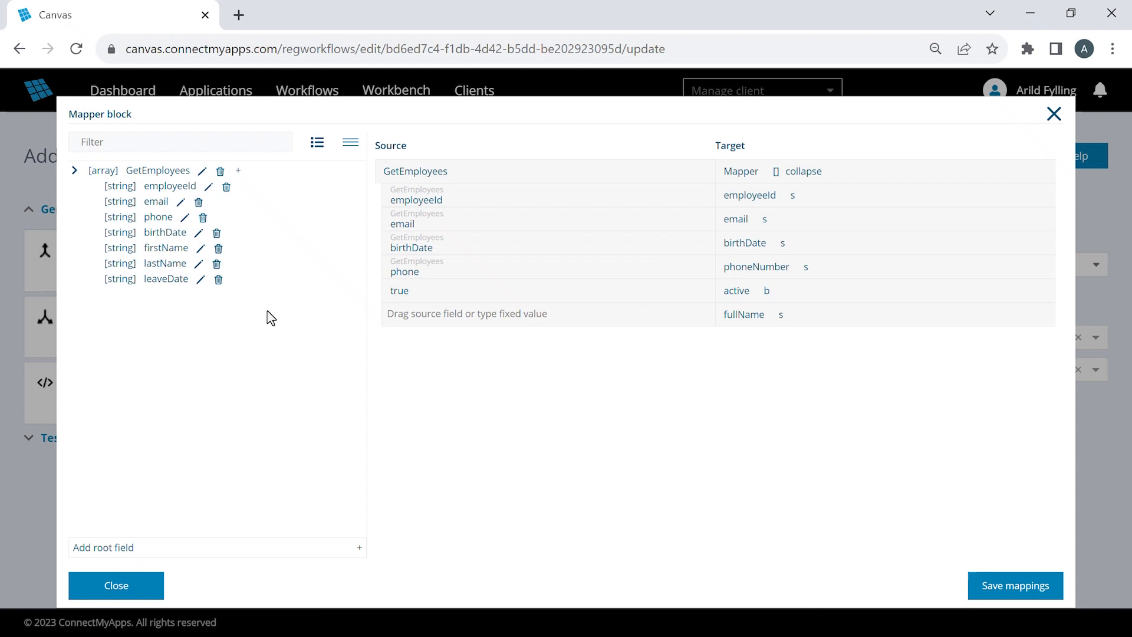
- Add a function node to the GetEmployees source array and choose the concat text function
{"action": "left_click", "coordinate": [238, 173]}
{"action": "left_click", "coordinate": [502, 348]}
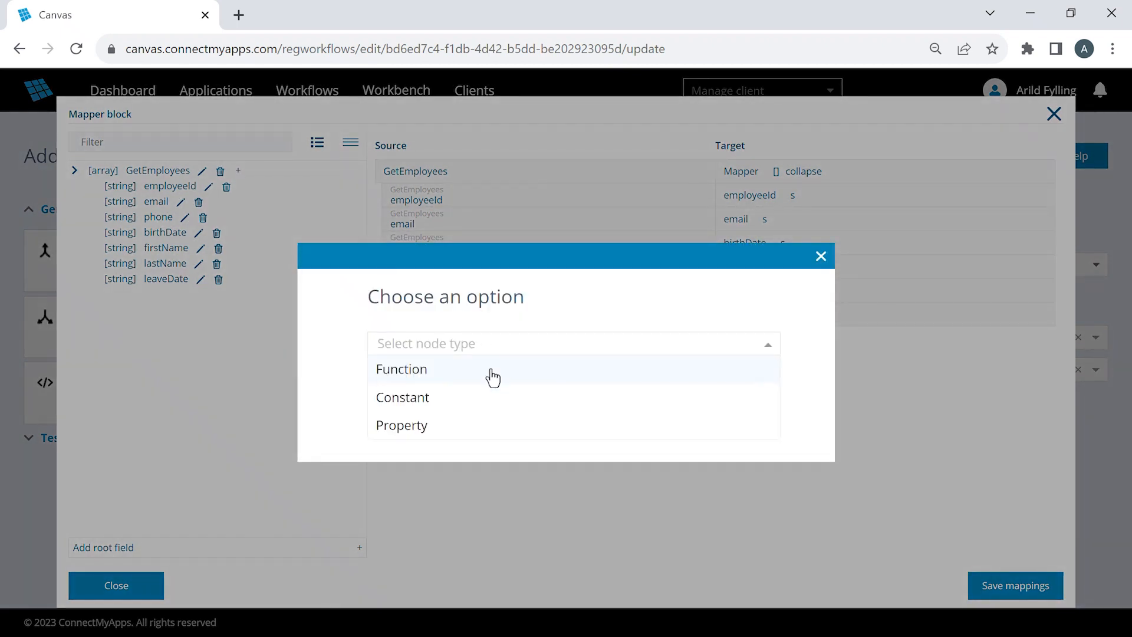
{"action": "left_click", "coordinate": [493, 370]}
{"action": "left_click_drag", "start_coordinate": [775, 304], "coordinate": [493, 379]}
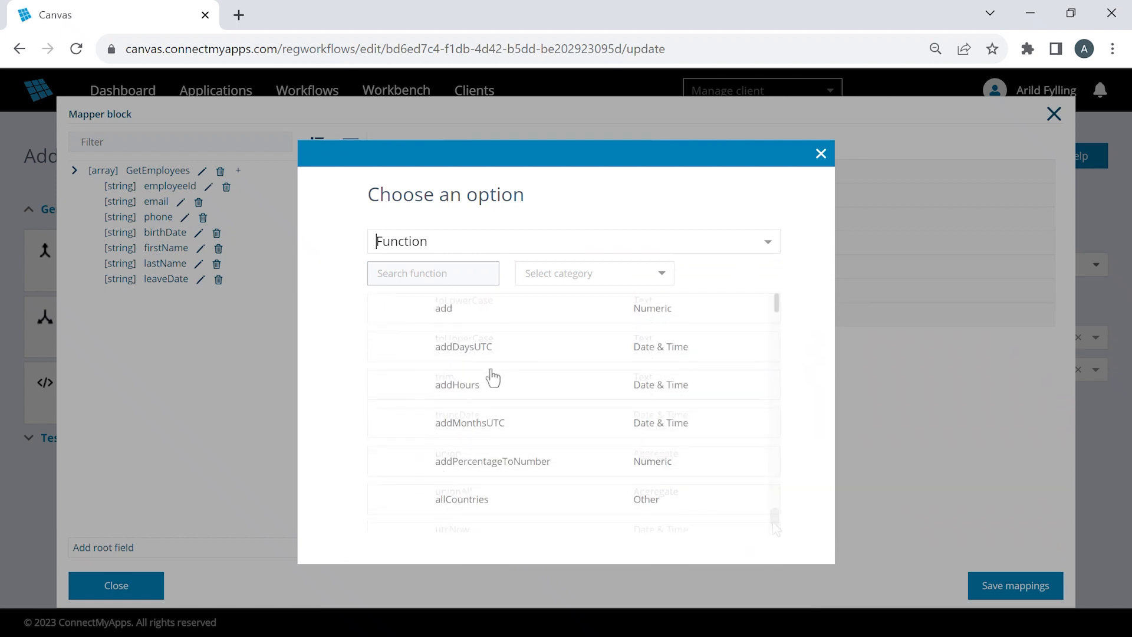
{"action": "left_click", "coordinate": [449, 275]}
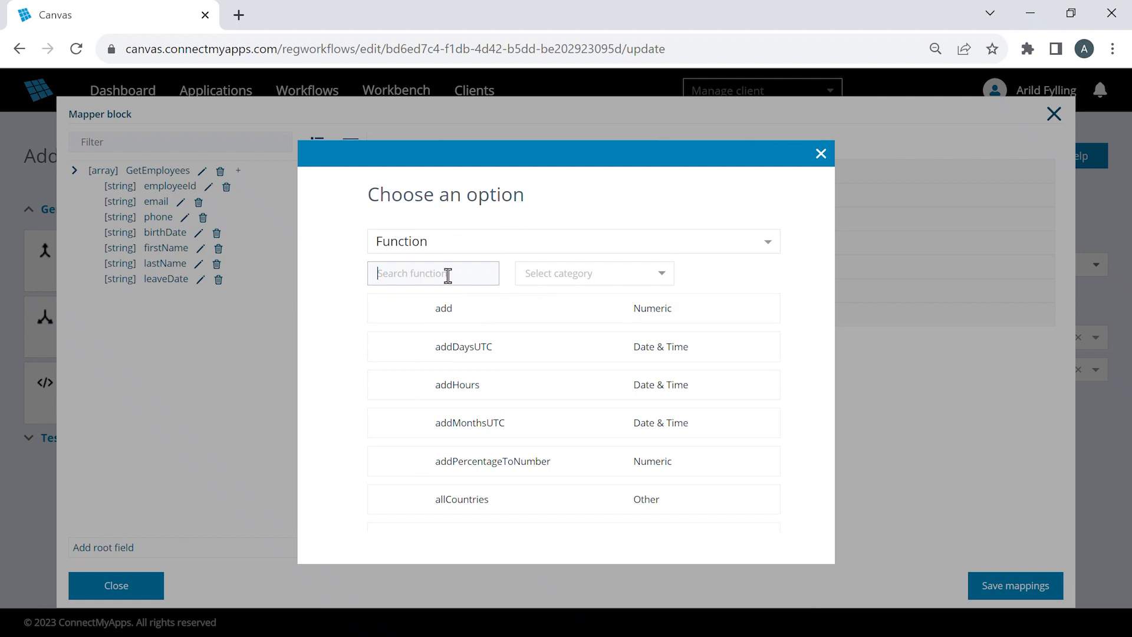
{"action": "type", "text": "concat"}
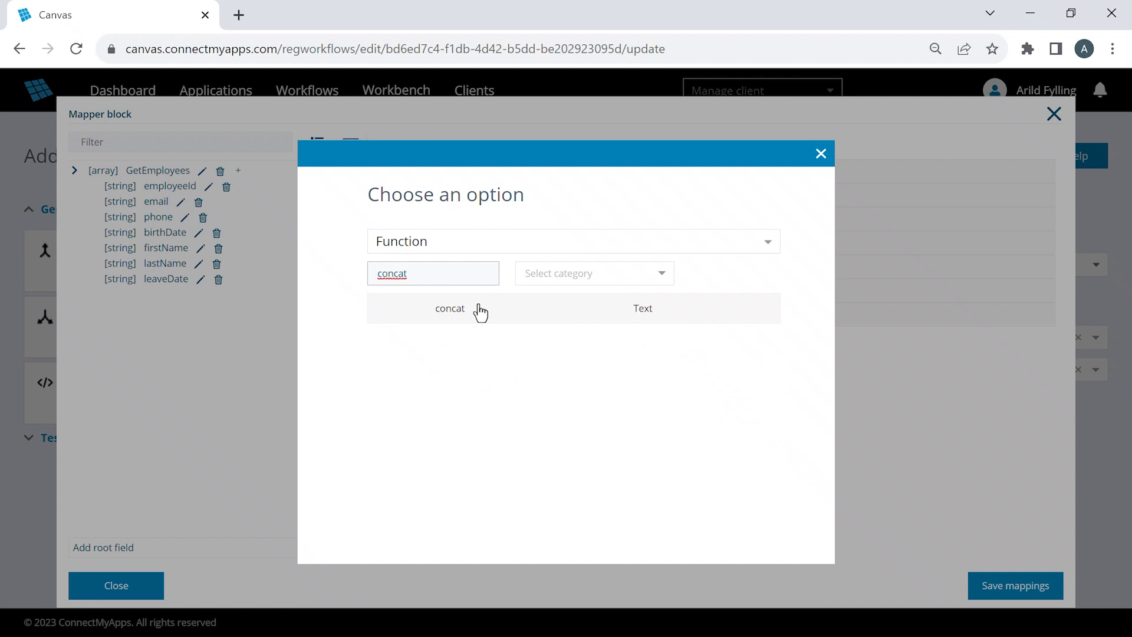
{"action": "left_click", "coordinate": [481, 311]}
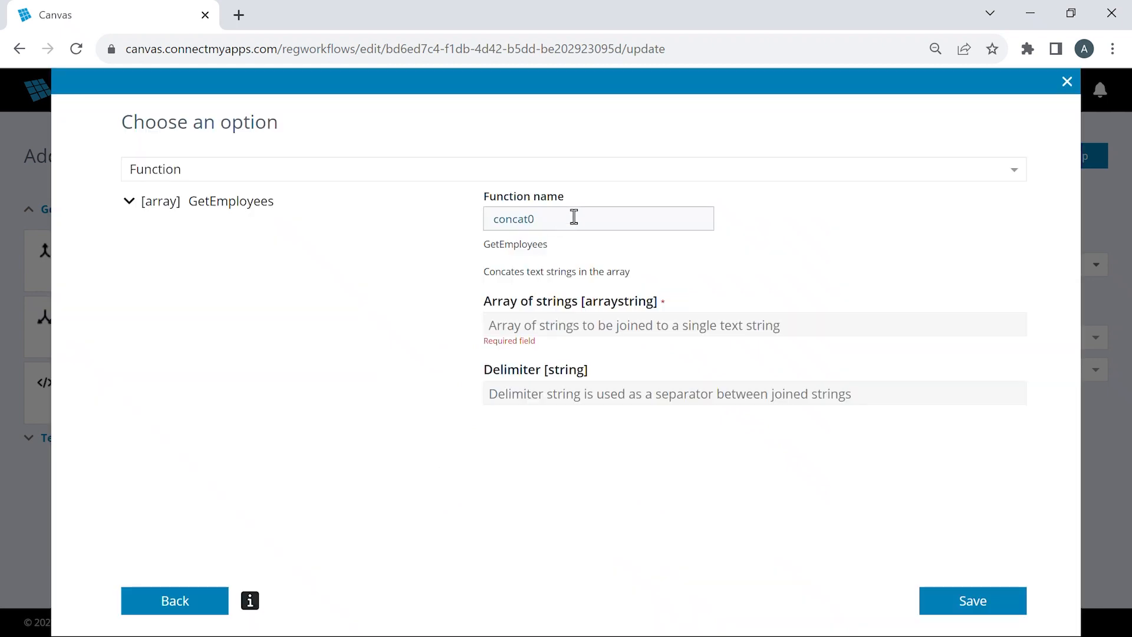
- Name the function CombinedName, join firstName and lastName with a space as delimiter, and save it
{"action": "left_click_drag", "start_coordinate": [573, 218], "coordinate": [478, 224]}
{"action": "type", "text": "CombinedName"}
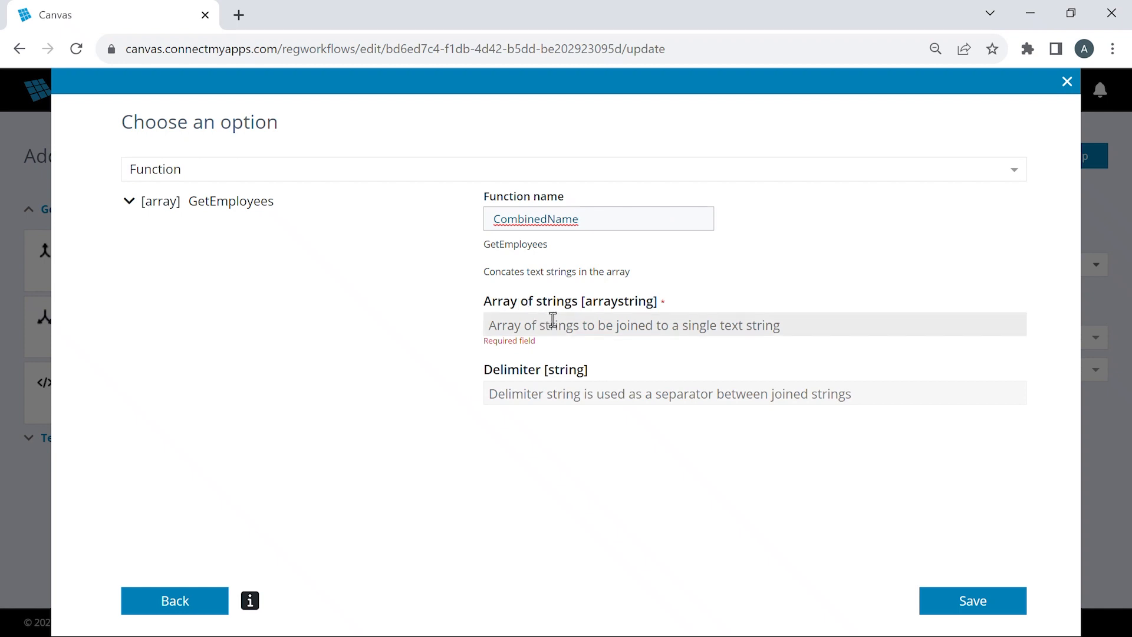
{"action": "left_click", "coordinate": [129, 202]}
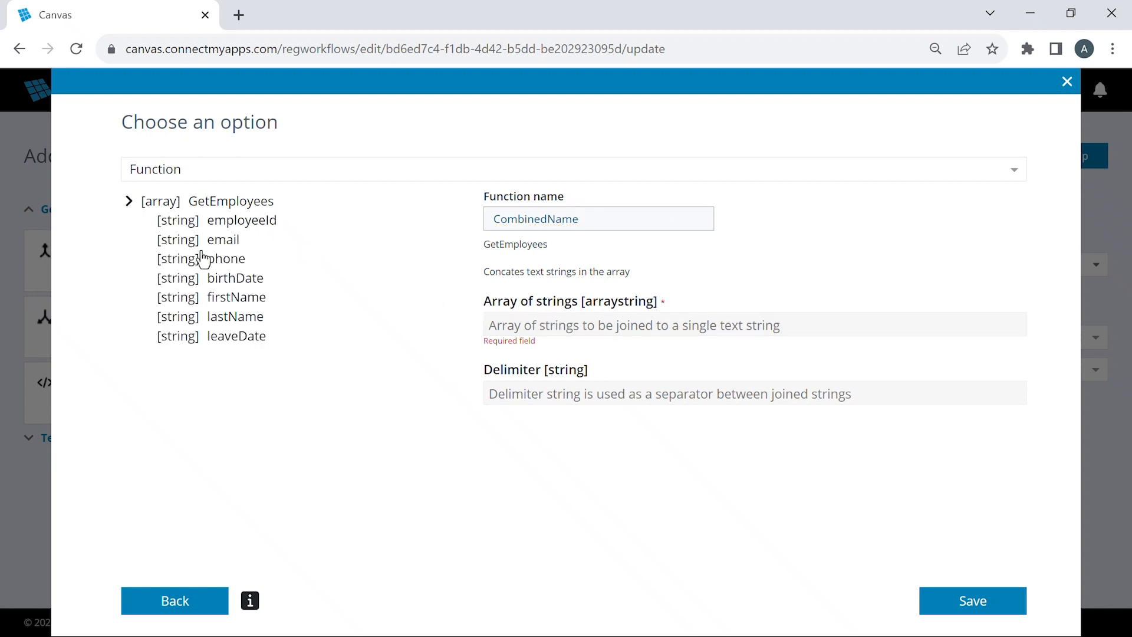
{"action": "left_click_drag", "start_coordinate": [246, 298], "coordinate": [505, 325]}
{"action": "left_click_drag", "start_coordinate": [254, 319], "coordinate": [636, 330]}
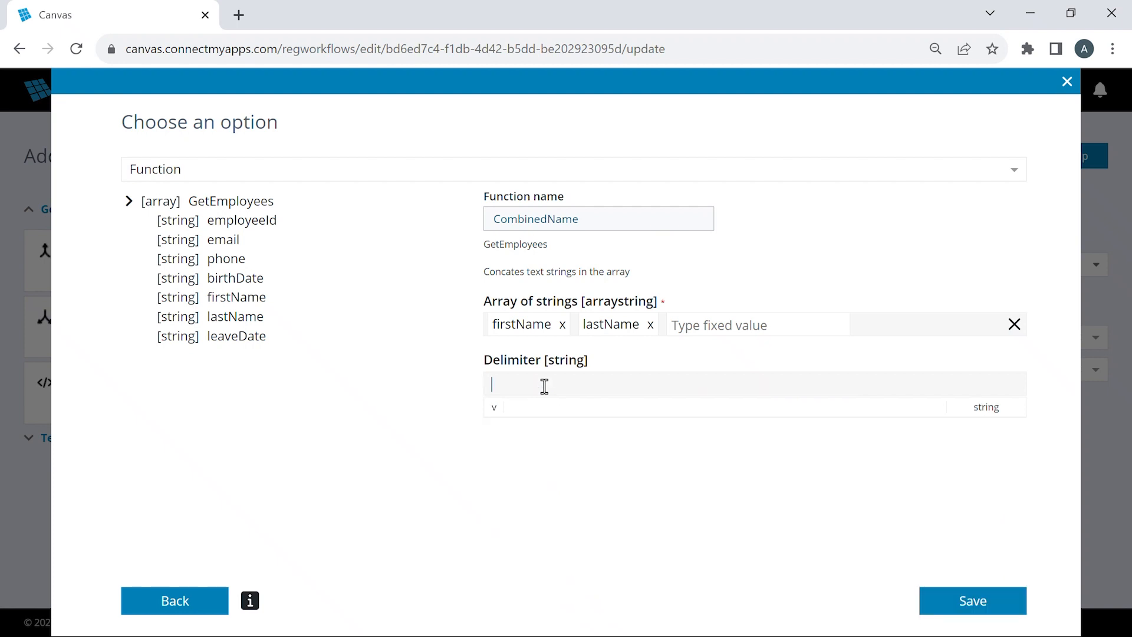
{"action": "left_click", "coordinate": [971, 602]}
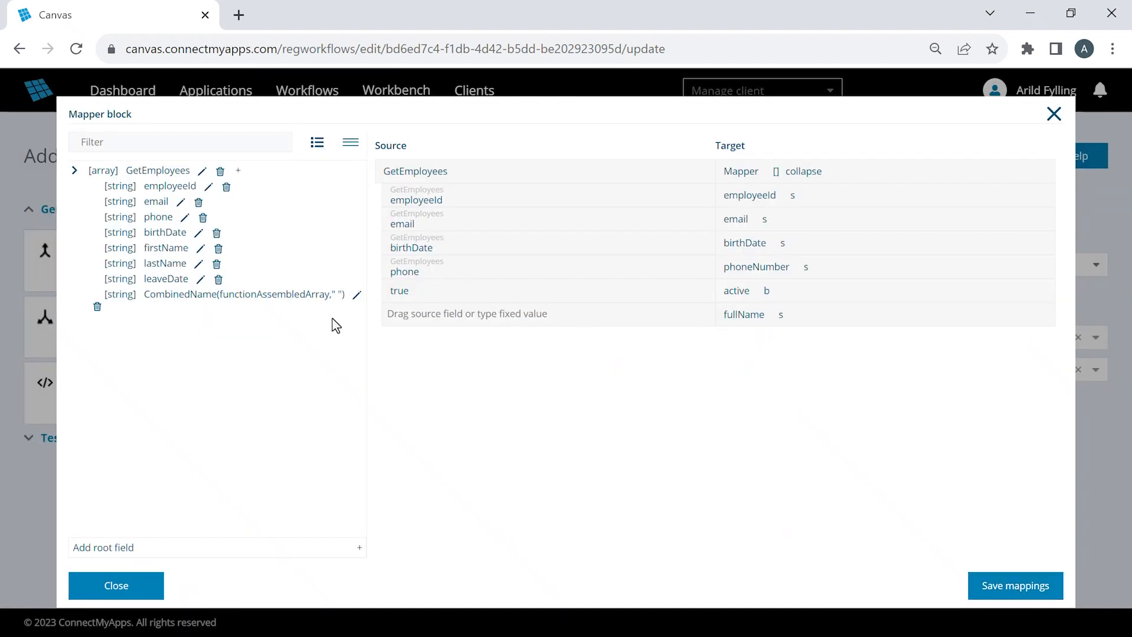
- Map CombinedName to the fullName target field, then save the mappings and the workflow
{"action": "left_click_drag", "start_coordinate": [219, 300], "coordinate": [465, 316]}
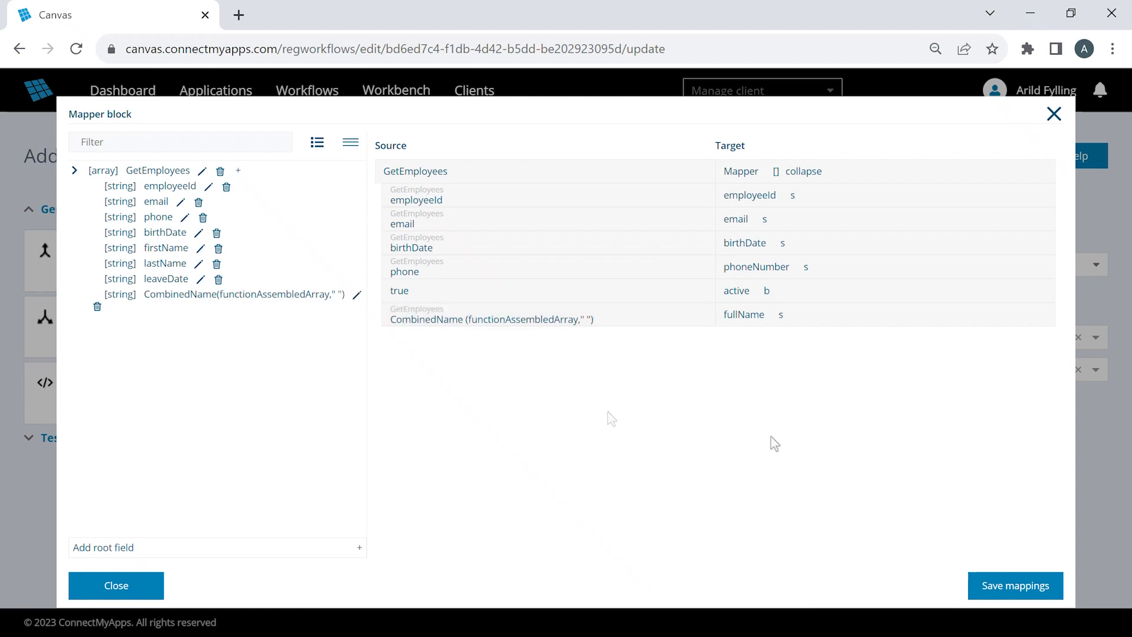
{"action": "left_click", "coordinate": [1010, 592]}
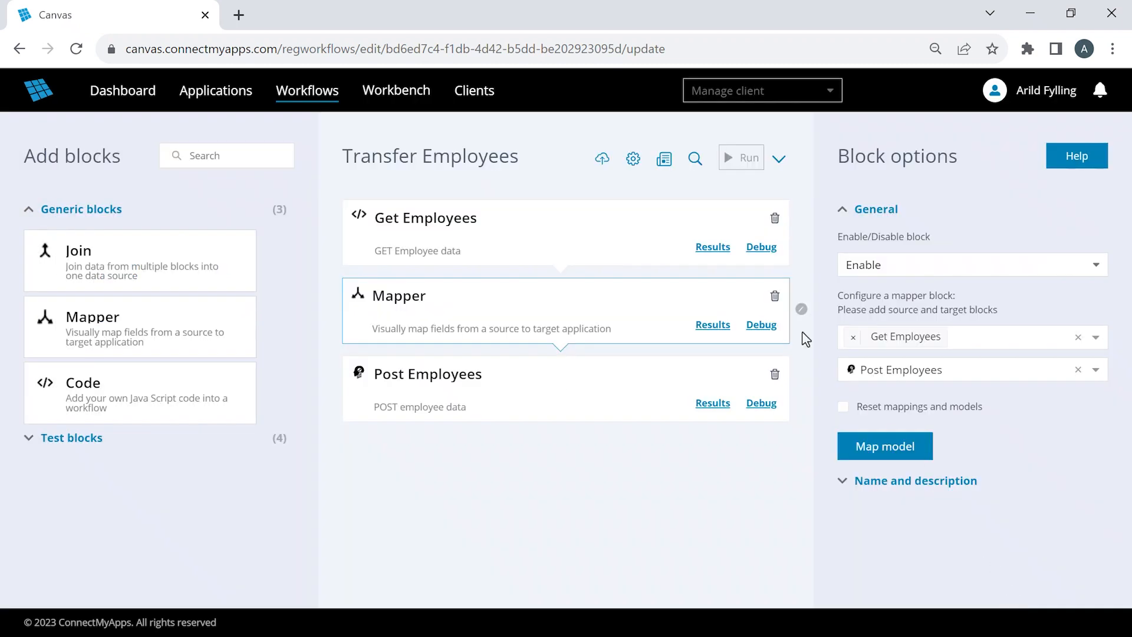
{"action": "left_click", "coordinate": [602, 159]}
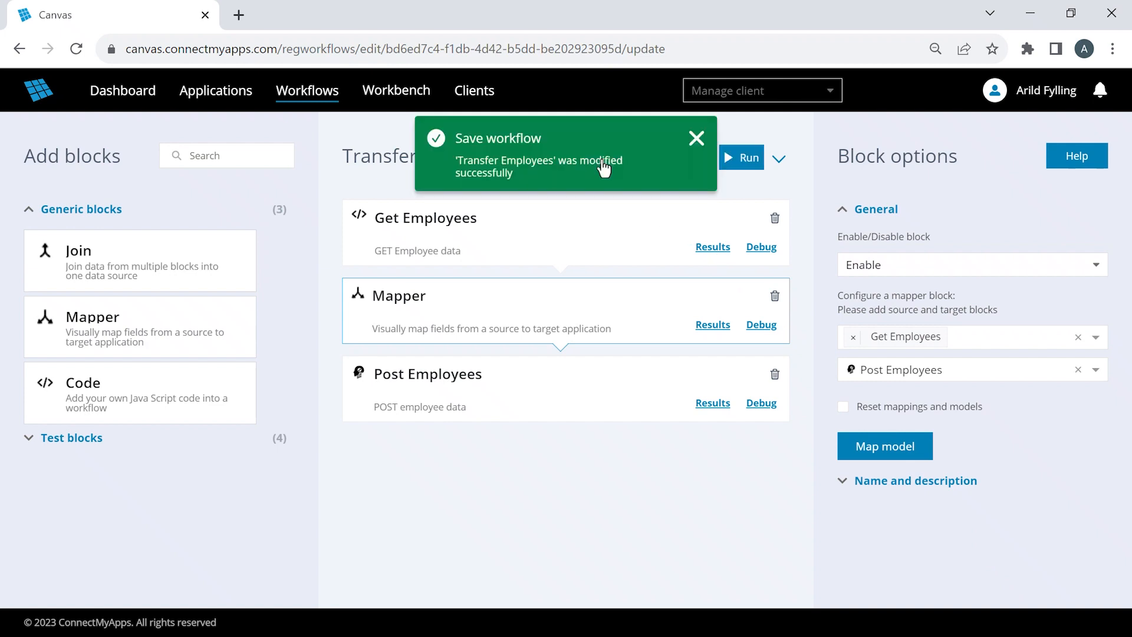
- Switch the workflow to Special Run and execute only the Get Employees and Mapper blocks
{"action": "left_click", "coordinate": [780, 164]}
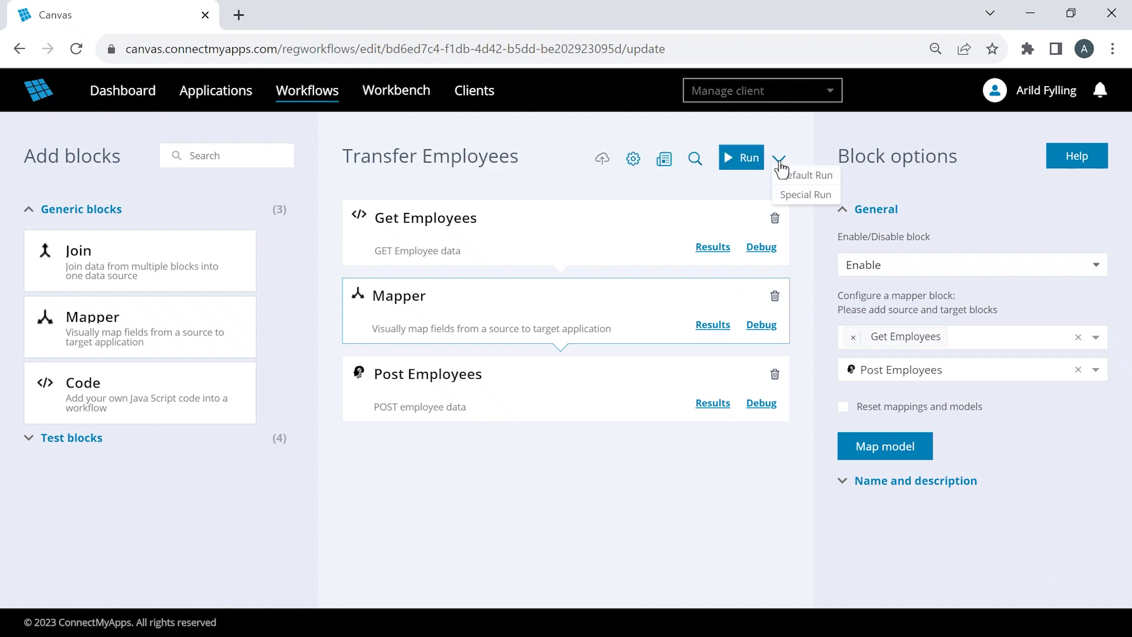
{"action": "left_click", "coordinate": [816, 194]}
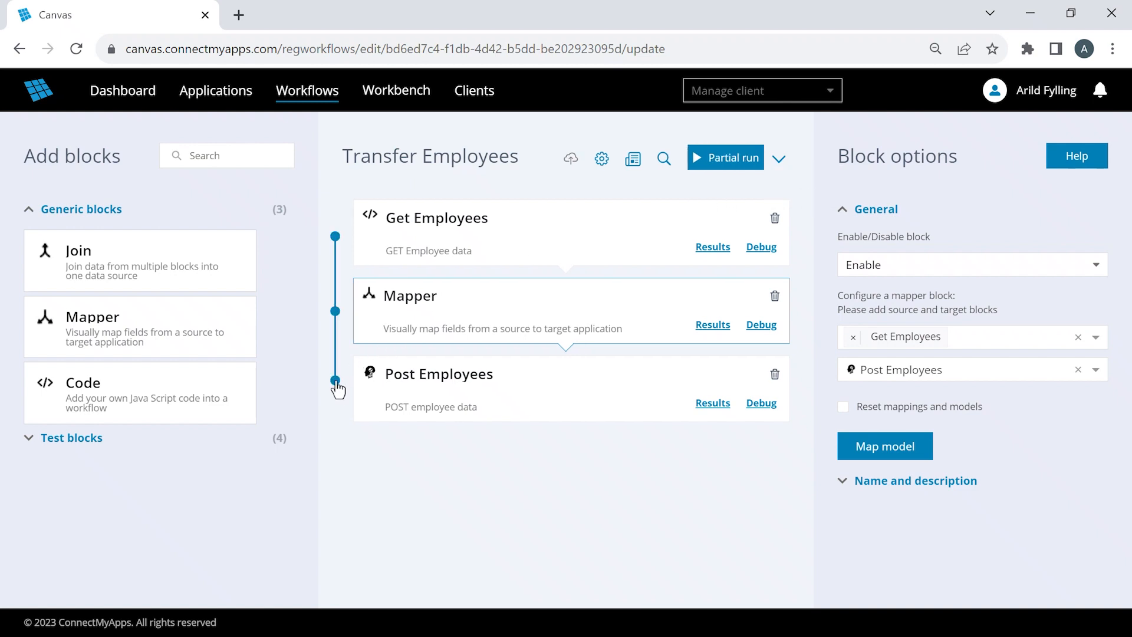
{"action": "left_click", "coordinate": [335, 312]}
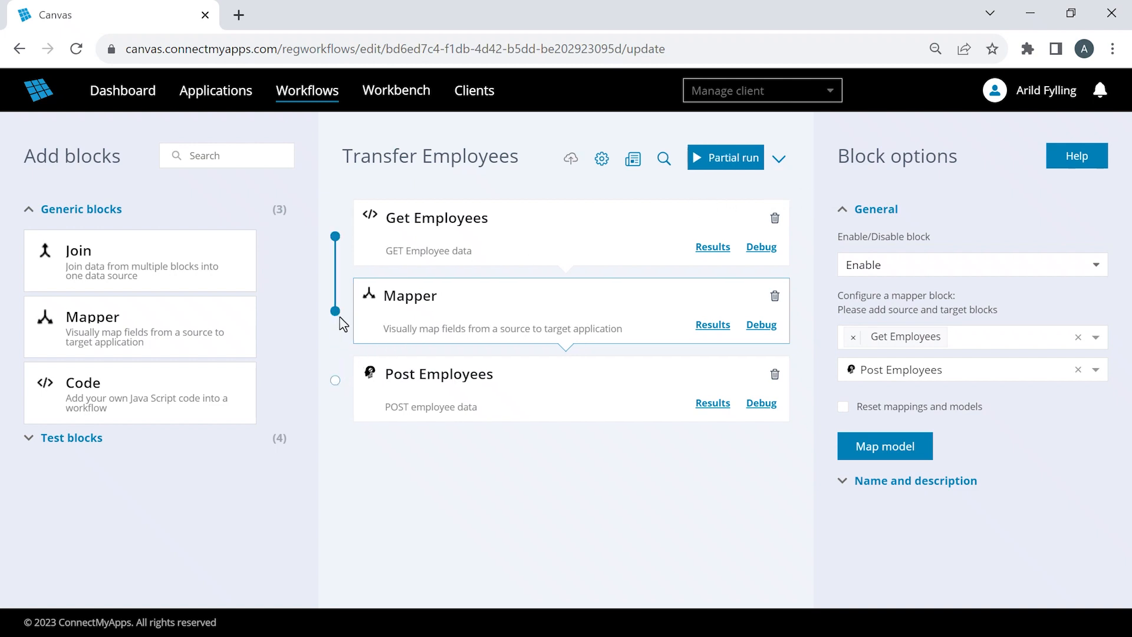
{"action": "left_click", "coordinate": [730, 168]}
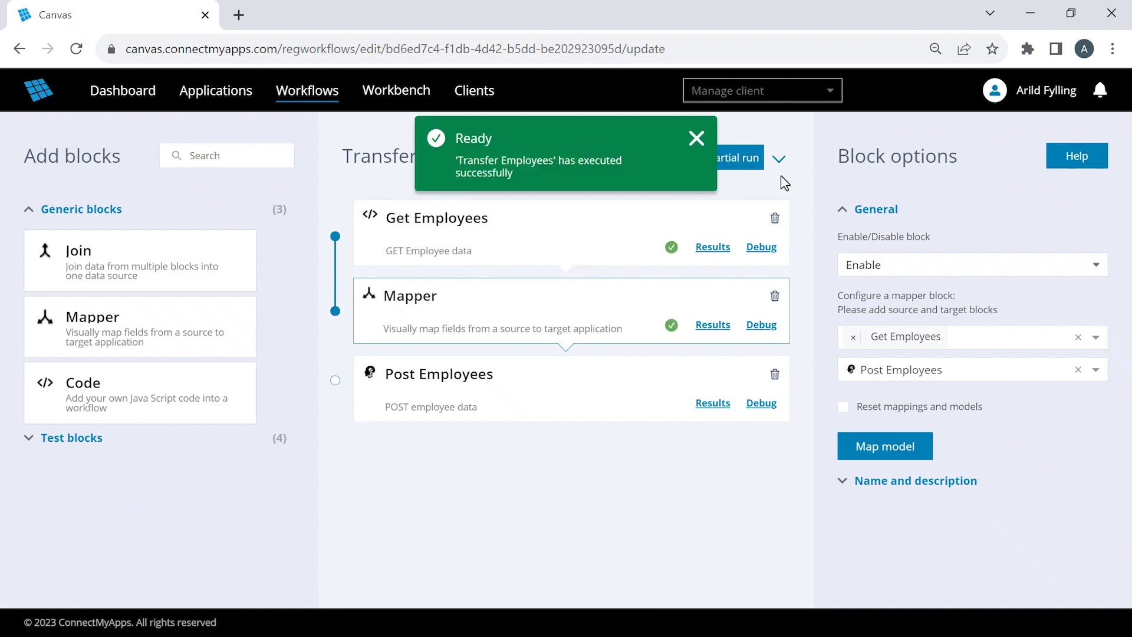
- Review the results of the Get Employees and Mapper blocks, checking the mapped fullName value
{"action": "left_click", "coordinate": [712, 250]}
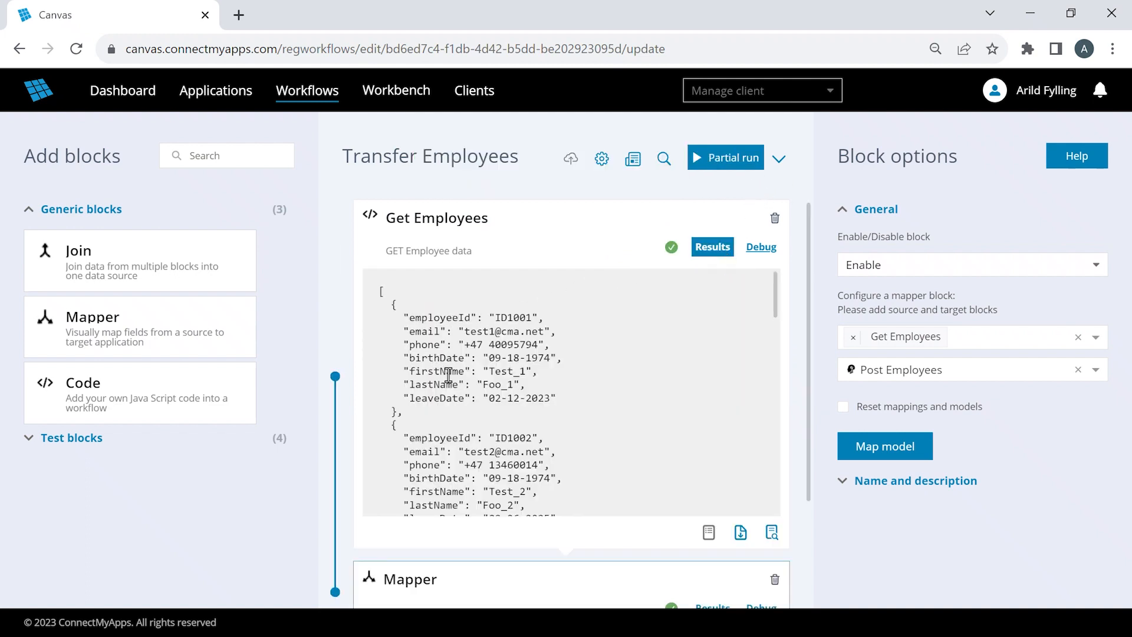
{"action": "left_click", "coordinate": [716, 247]}
{"action": "left_click", "coordinate": [703, 326]}
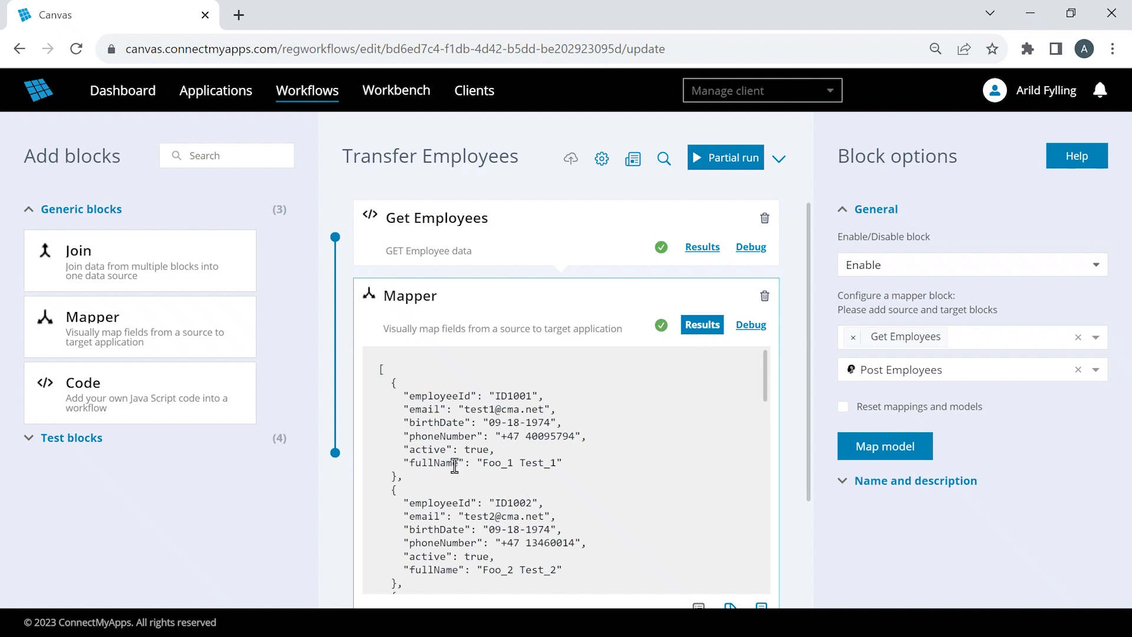
{"action": "left_click_drag", "start_coordinate": [477, 462], "coordinate": [571, 472]}
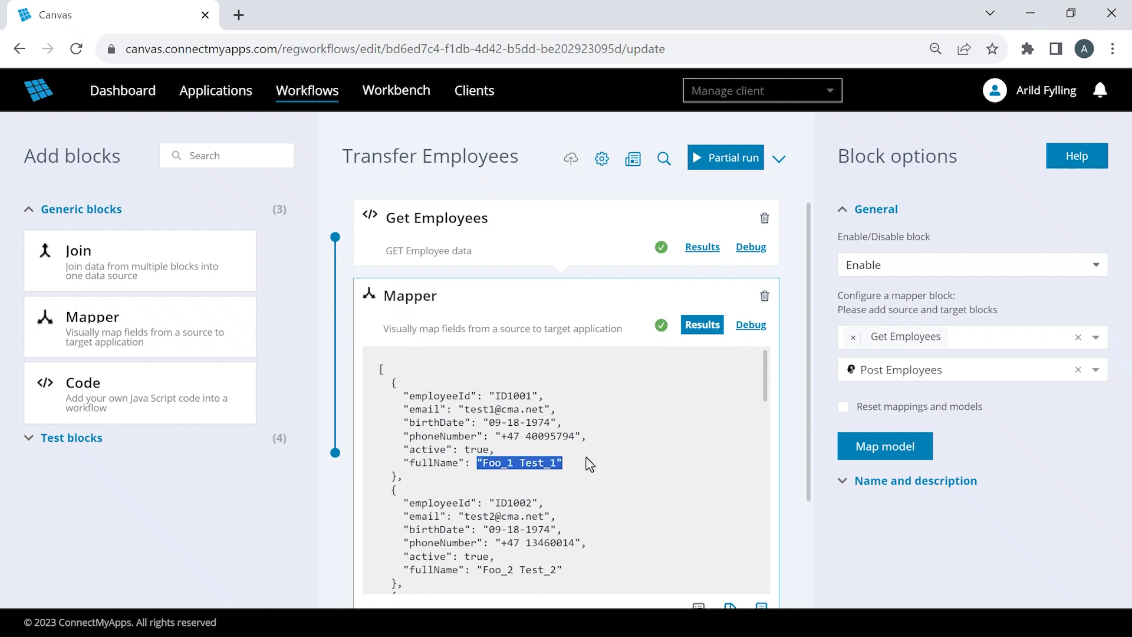
{"action": "left_click", "coordinate": [702, 325]}
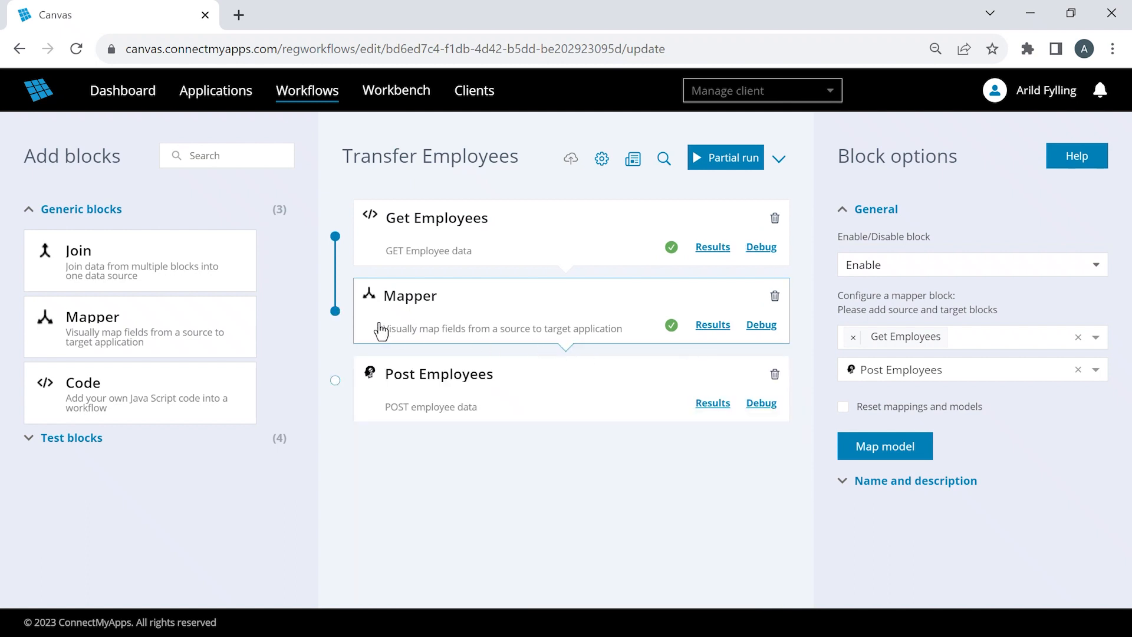
- Limit the partial run to the Post Employees block and execute it
{"action": "left_click", "coordinate": [333, 312]}
{"action": "left_click_drag", "start_coordinate": [335, 236], "coordinate": [332, 381]}
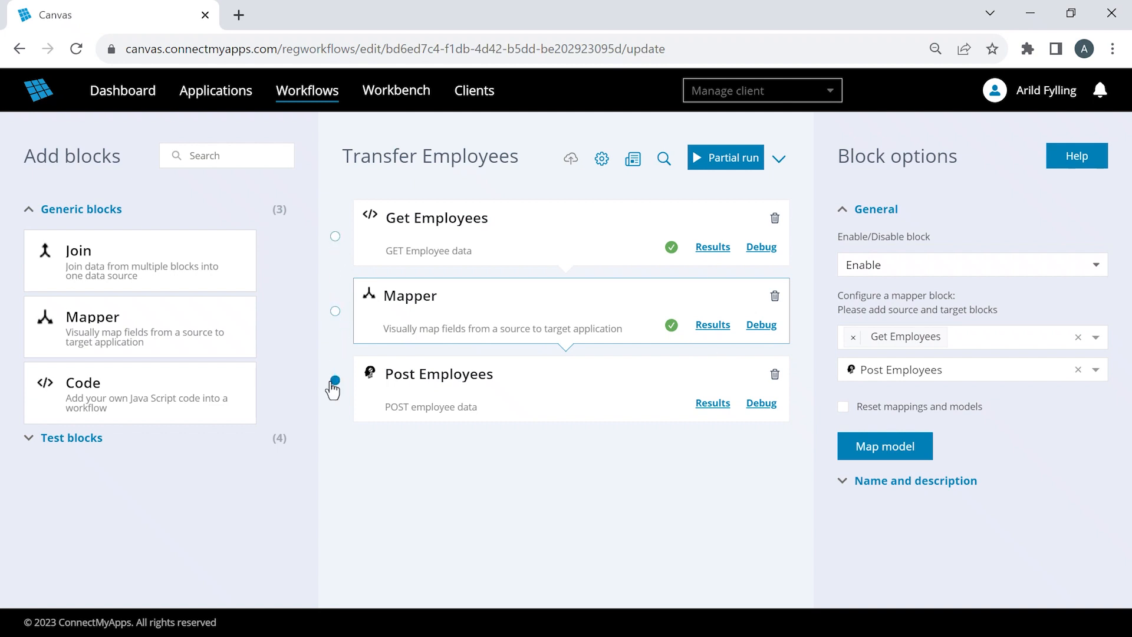
{"action": "left_click", "coordinate": [736, 162]}
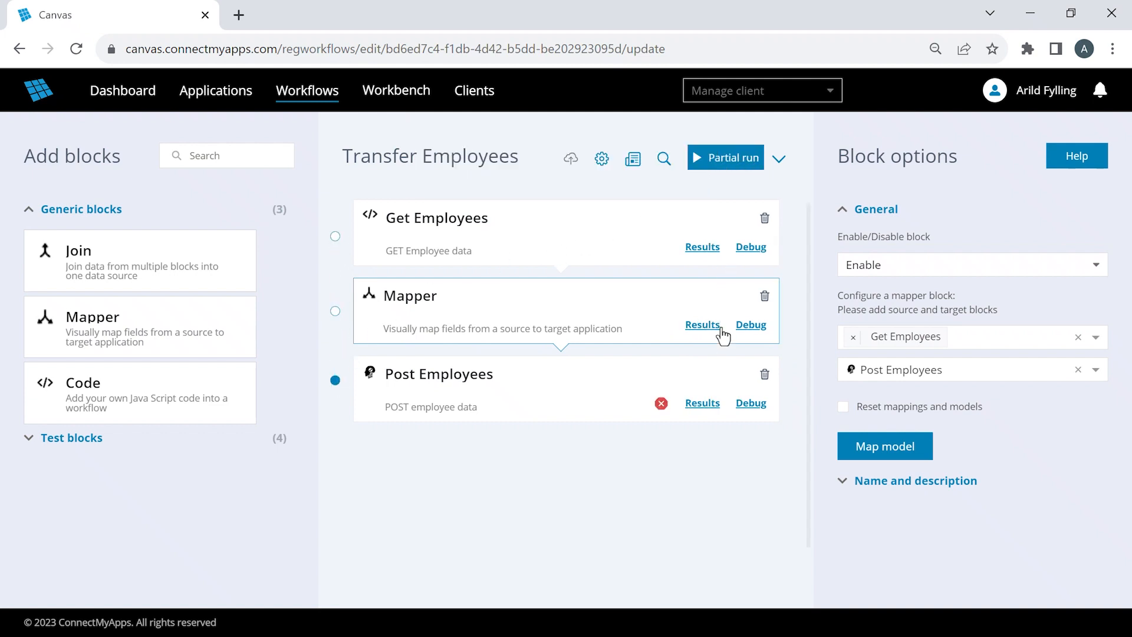
- Examine the Post Employees result for the required date format and compare it with birthDate in the Get Employees results
{"action": "left_click", "coordinate": [702, 402]}
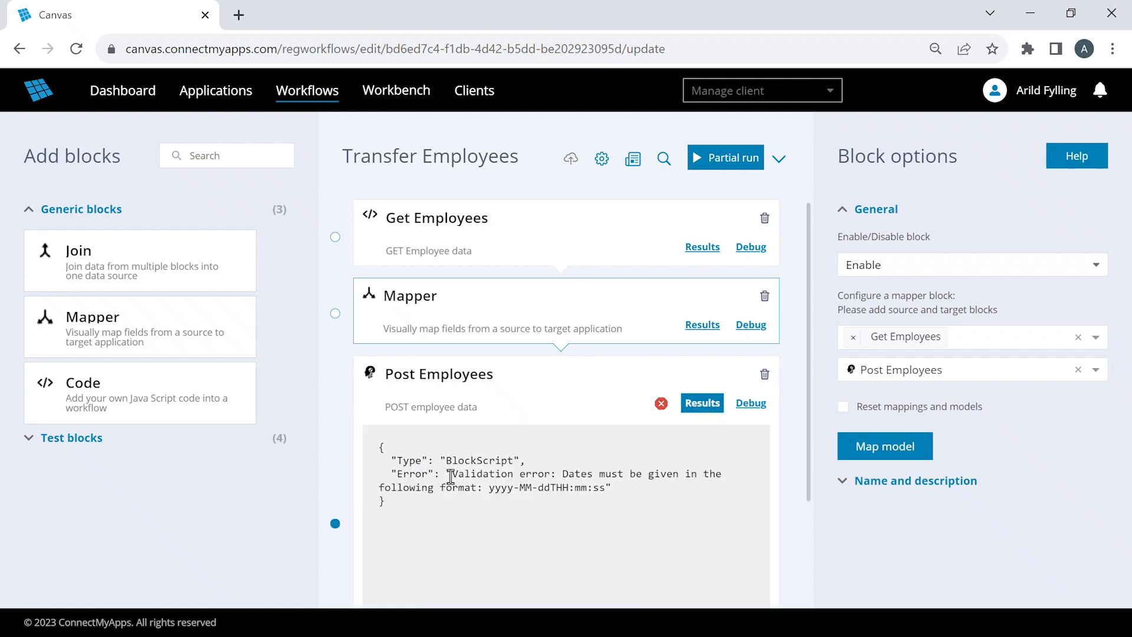
{"action": "left_click_drag", "start_coordinate": [450, 475], "coordinate": [603, 494]}
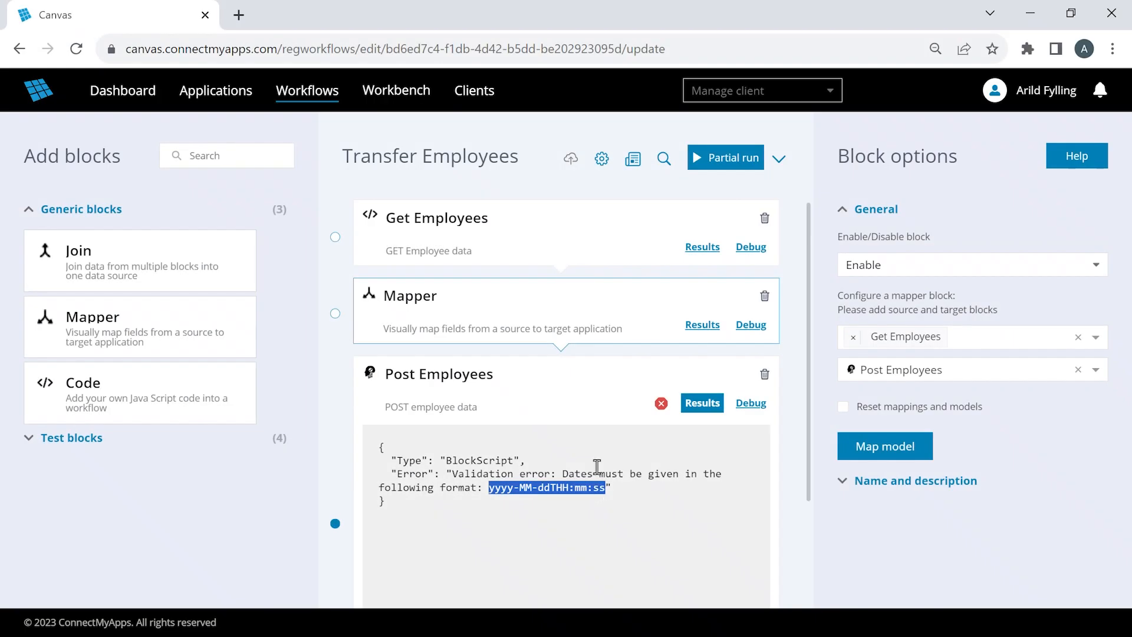
{"action": "left_click", "coordinate": [702, 248]}
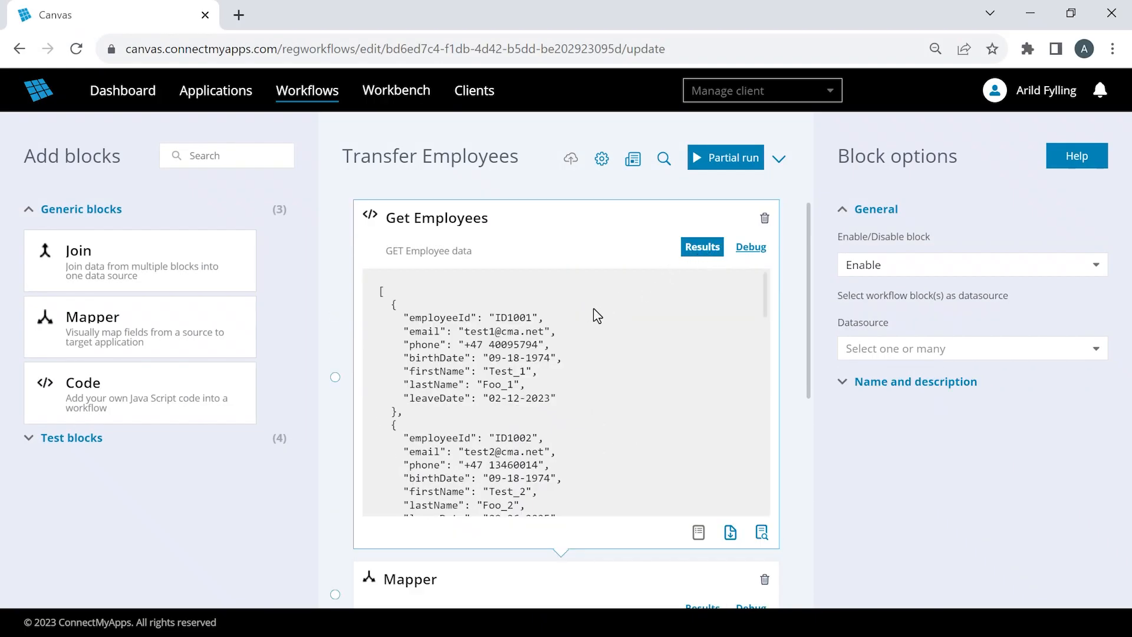
{"action": "left_click_drag", "start_coordinate": [489, 358], "coordinate": [548, 359]}
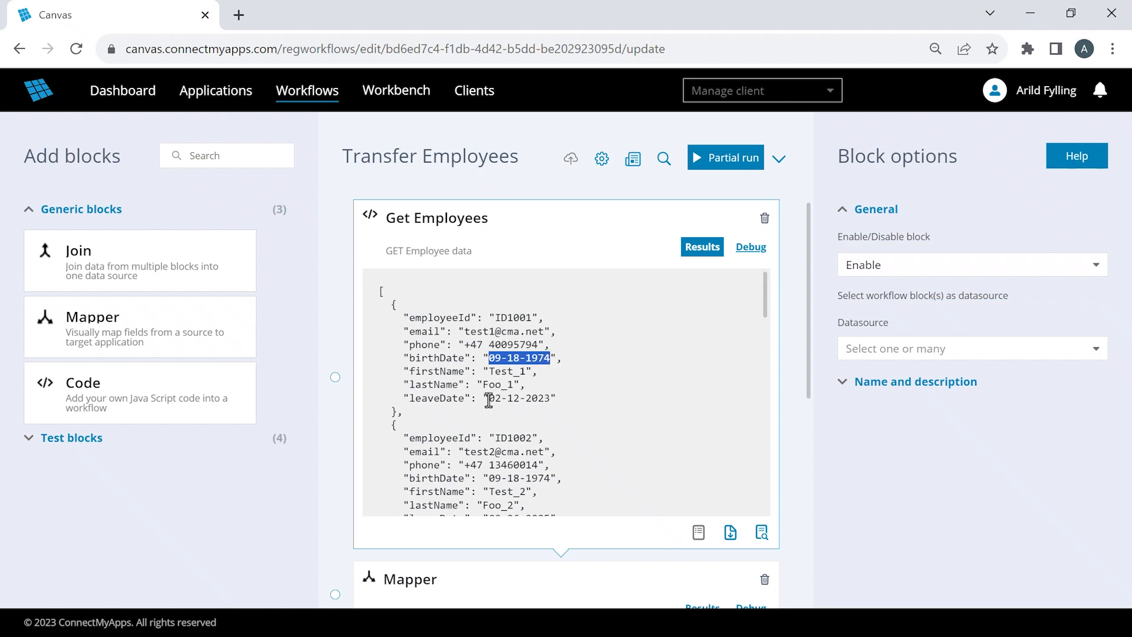
- Check the leaveDate format in the Get Employees results, then close the open block results
{"action": "left_click_drag", "start_coordinate": [489, 399], "coordinate": [549, 399]}
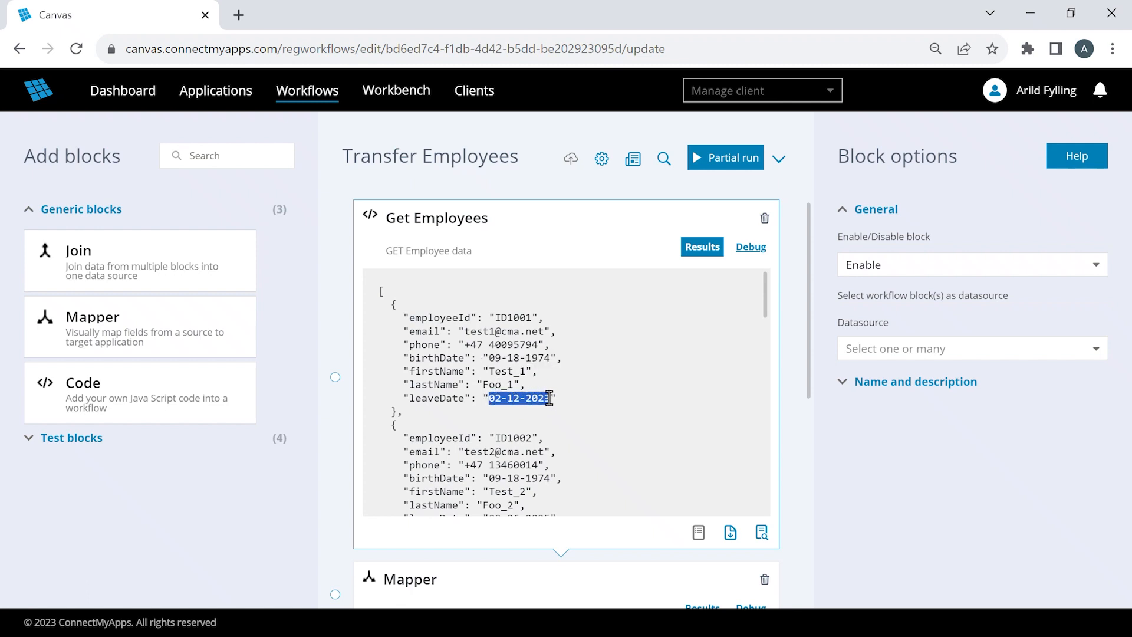
{"action": "left_click", "coordinate": [701, 247]}
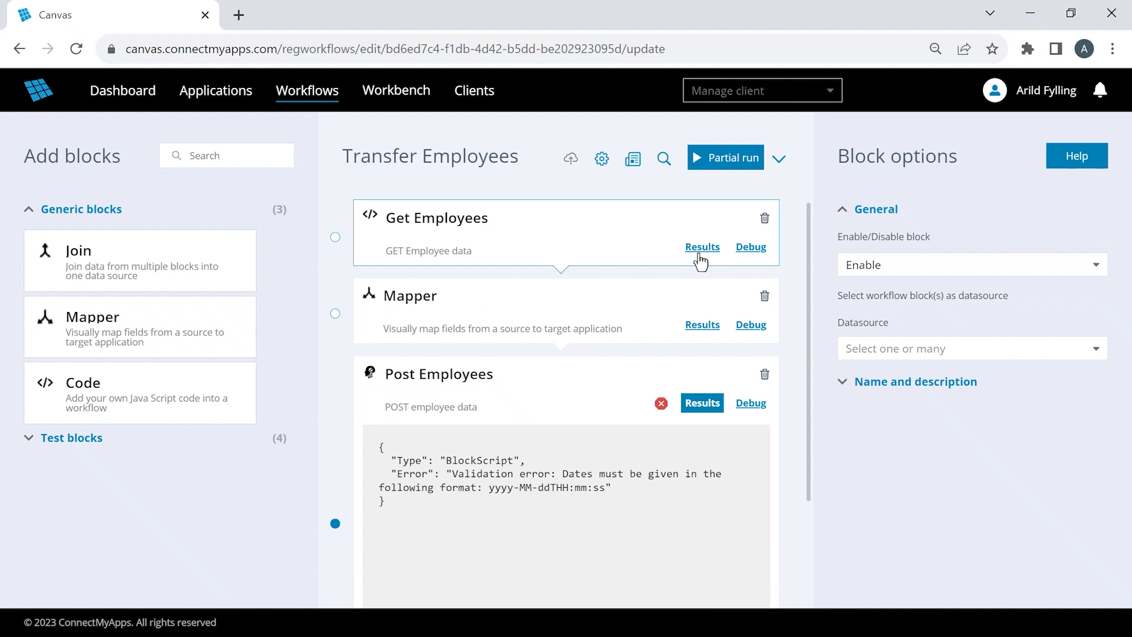
{"action": "left_click", "coordinate": [701, 400]}
- Open the Mapper block's model and start a new dateTimeFormat function under the GetEmployees array
{"action": "left_click", "coordinate": [640, 310]}
{"action": "left_click", "coordinate": [888, 451]}
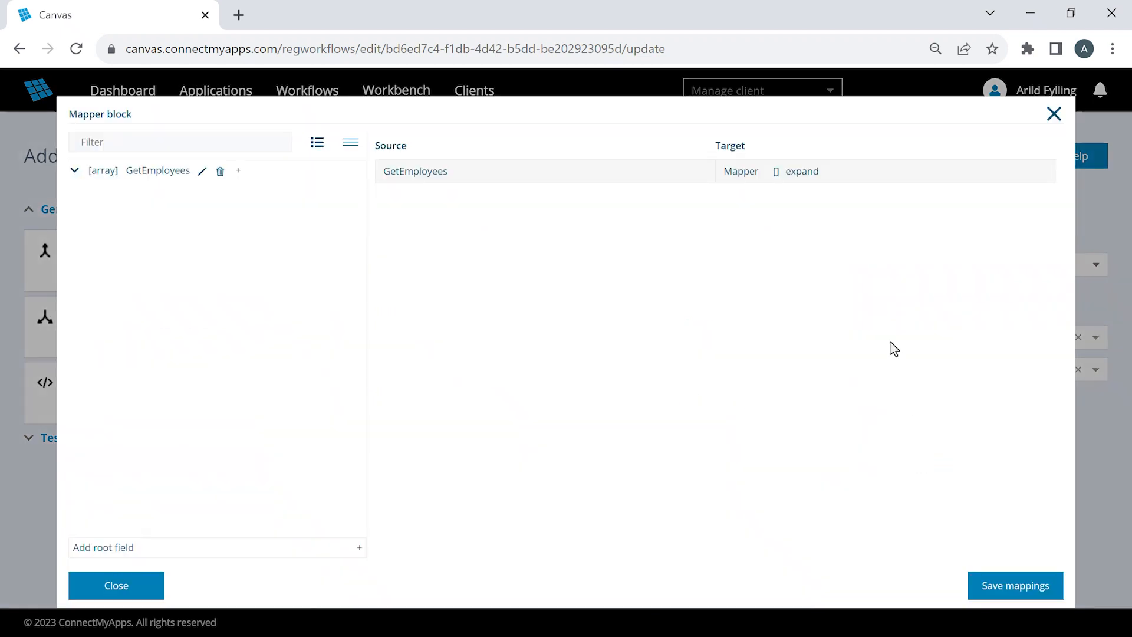
{"action": "left_click", "coordinate": [74, 171]}
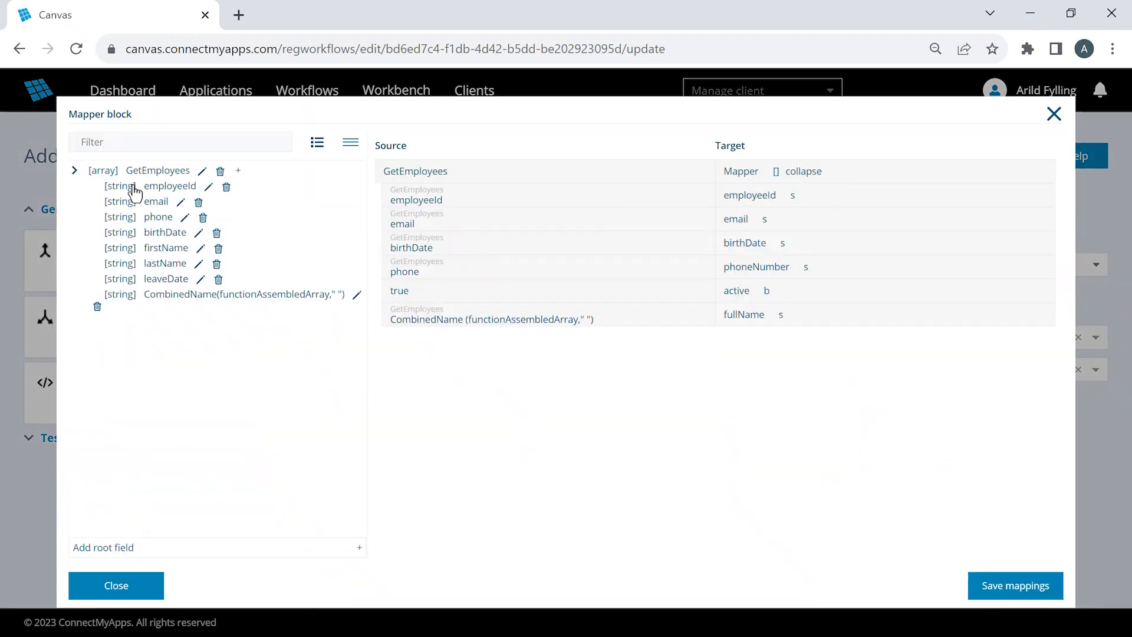
{"action": "left_click", "coordinate": [239, 172]}
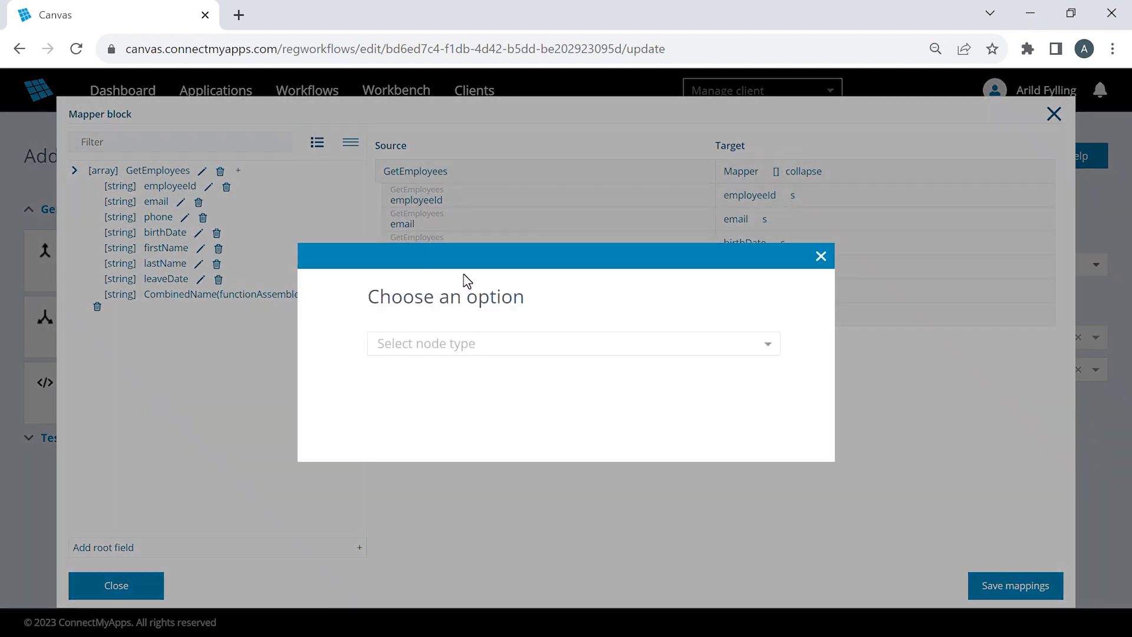
{"action": "left_click", "coordinate": [605, 370]}
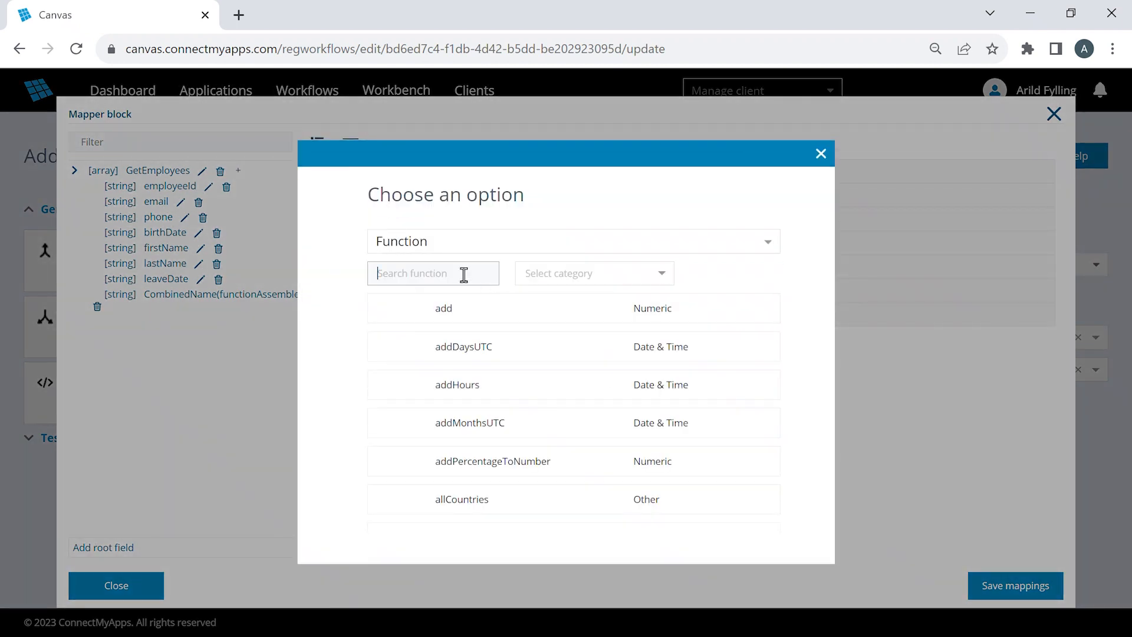
{"action": "type", "text": "date"}
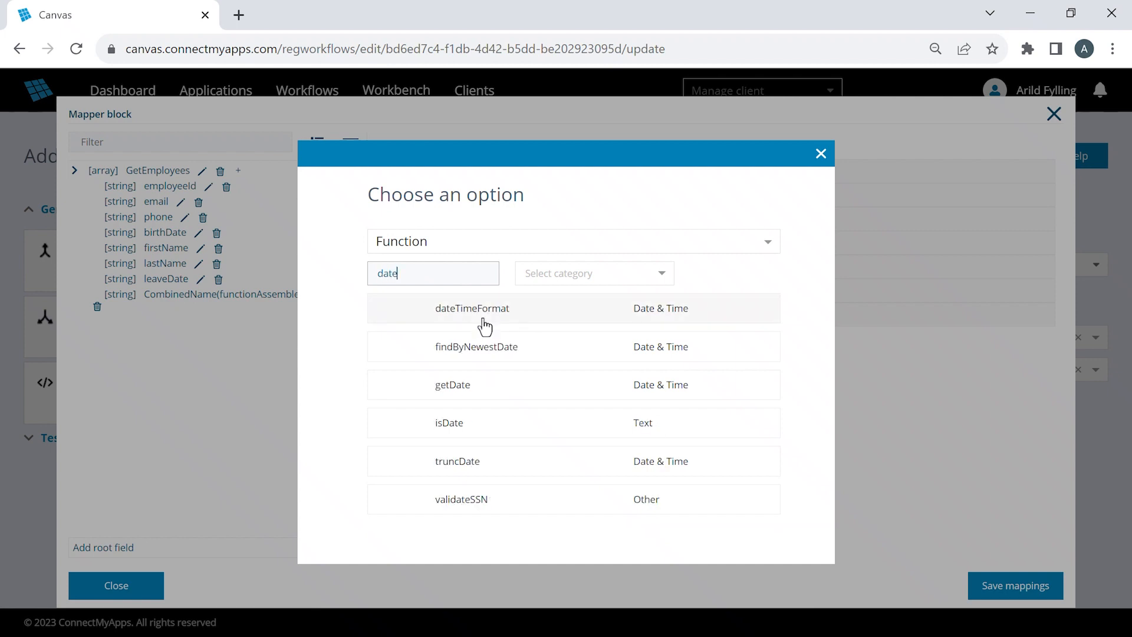
{"action": "left_click", "coordinate": [483, 311]}
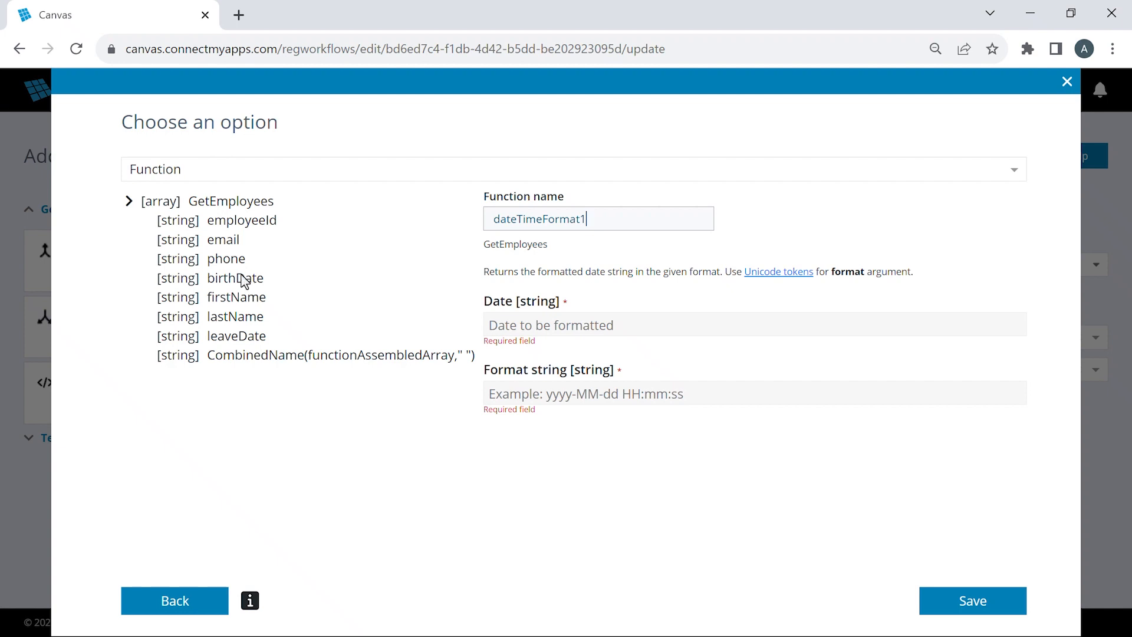
- Name the function ReformattedBirthDate, with birthDate as its date and yyyy-MM-dd'T'HH:mm:ss as its format string, and save it
{"action": "left_click_drag", "start_coordinate": [245, 278], "coordinate": [534, 325]}
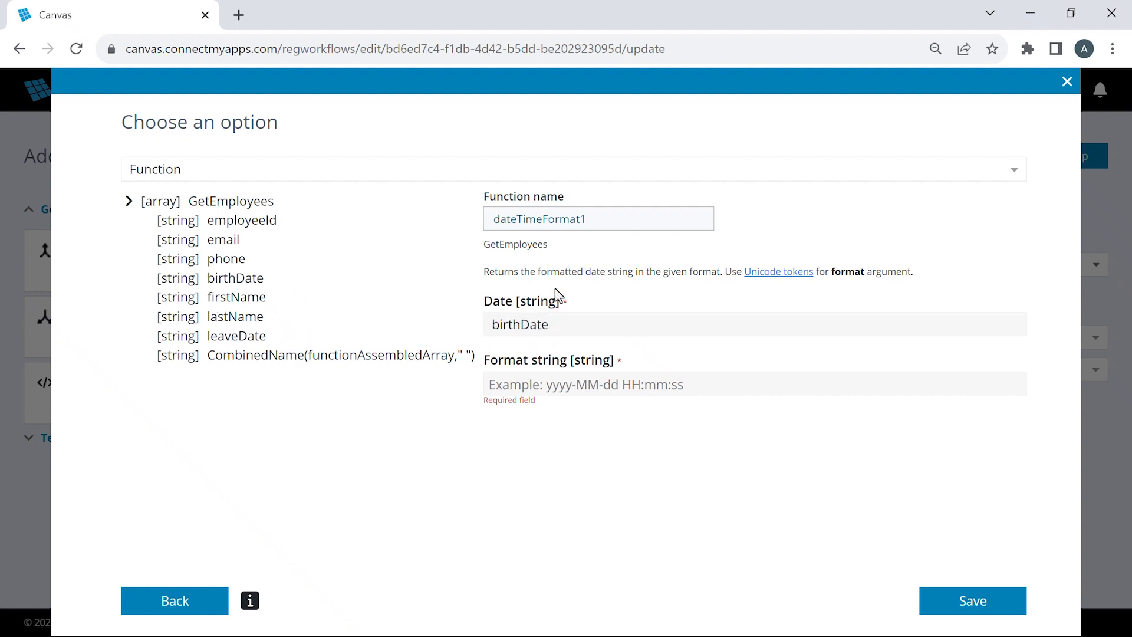
{"action": "double_click", "coordinate": [549, 219]}
{"action": "type", "text": "ReformattedBirthDate"}
{"action": "left_click", "coordinate": [541, 386]}
{"action": "type", "text": "y"}
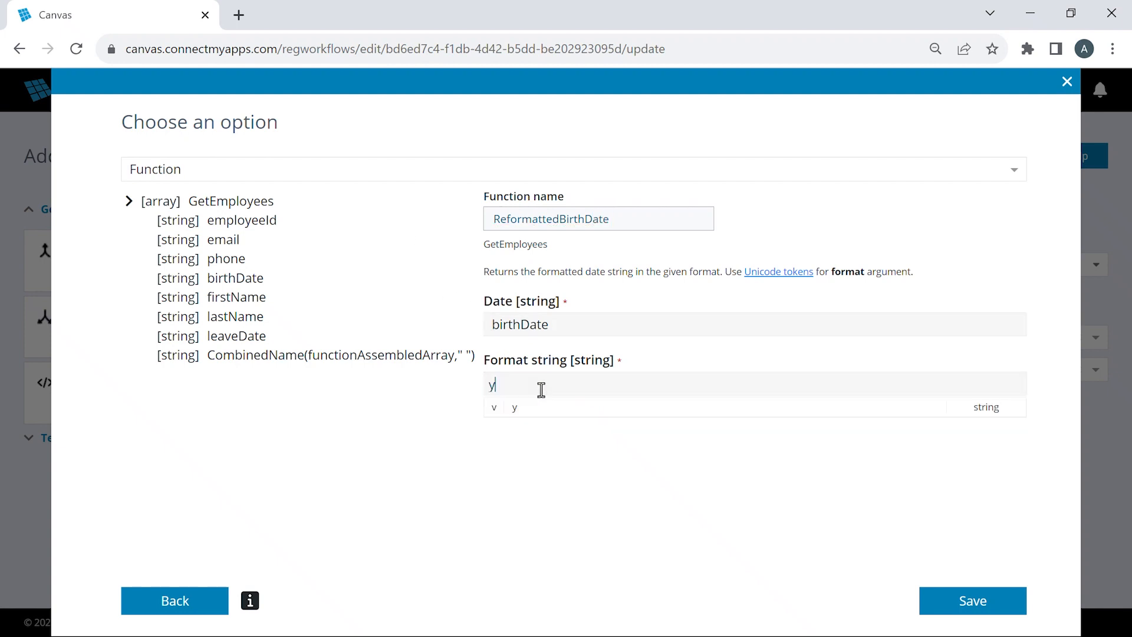
{"action": "type", "text": "yyy-MM-dd'T'HH:mm:s"}
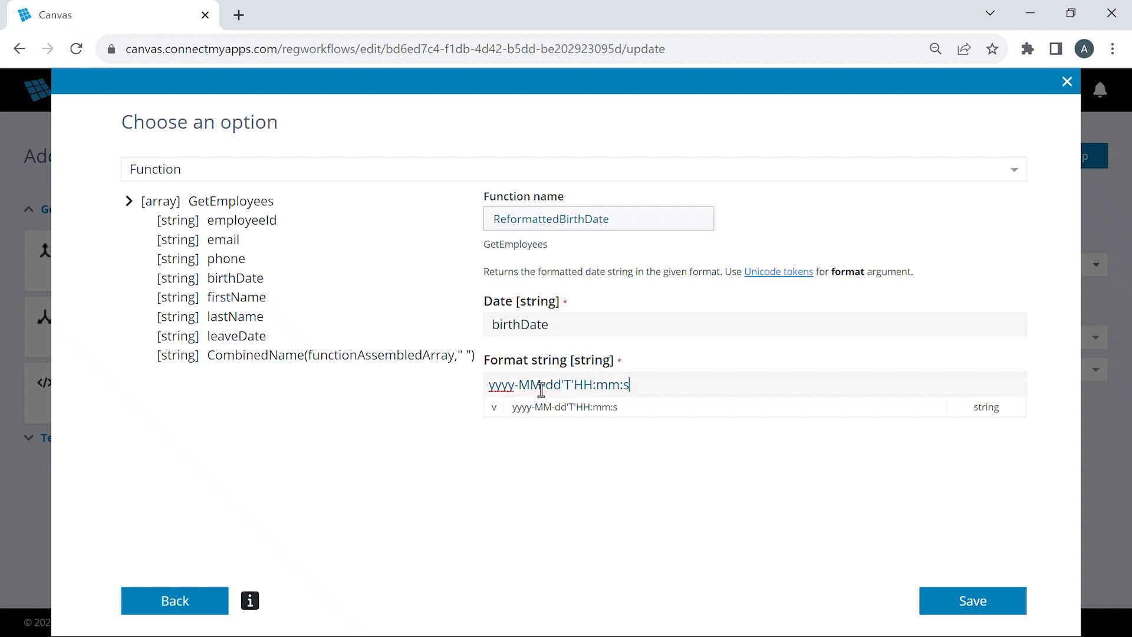
{"action": "type", "text": "s"}
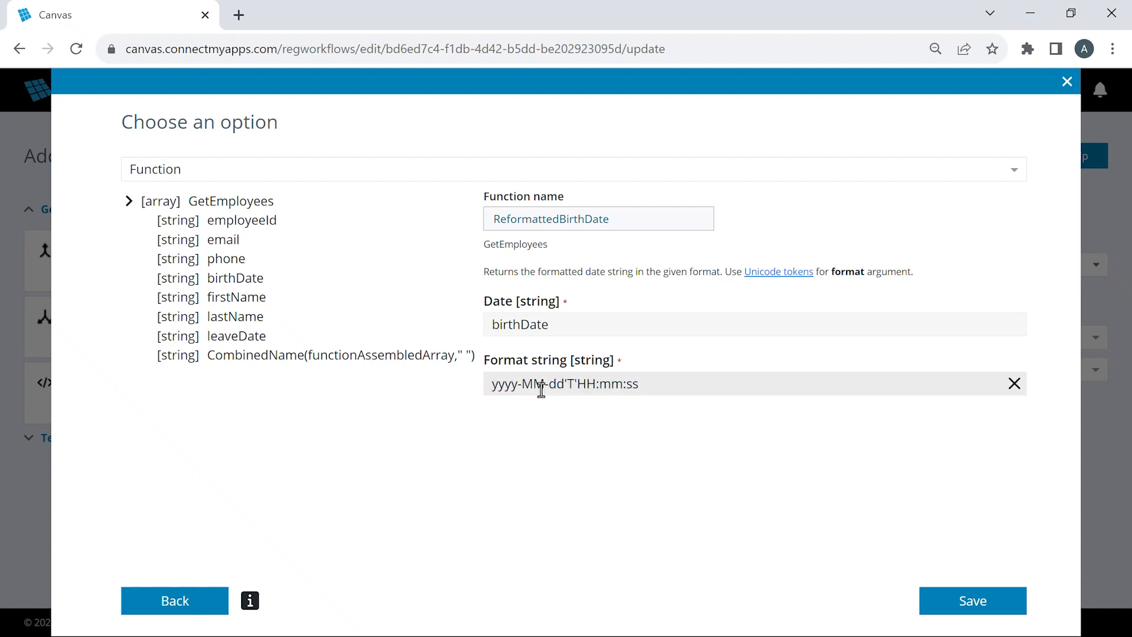
{"action": "left_click", "coordinate": [958, 605]}
- Map ReformattedBirthDate to the target birthDate field and save both the mappings and the workflow
{"action": "left_click_drag", "start_coordinate": [159, 329], "coordinate": [518, 246]}
{"action": "left_click", "coordinate": [1006, 586]}
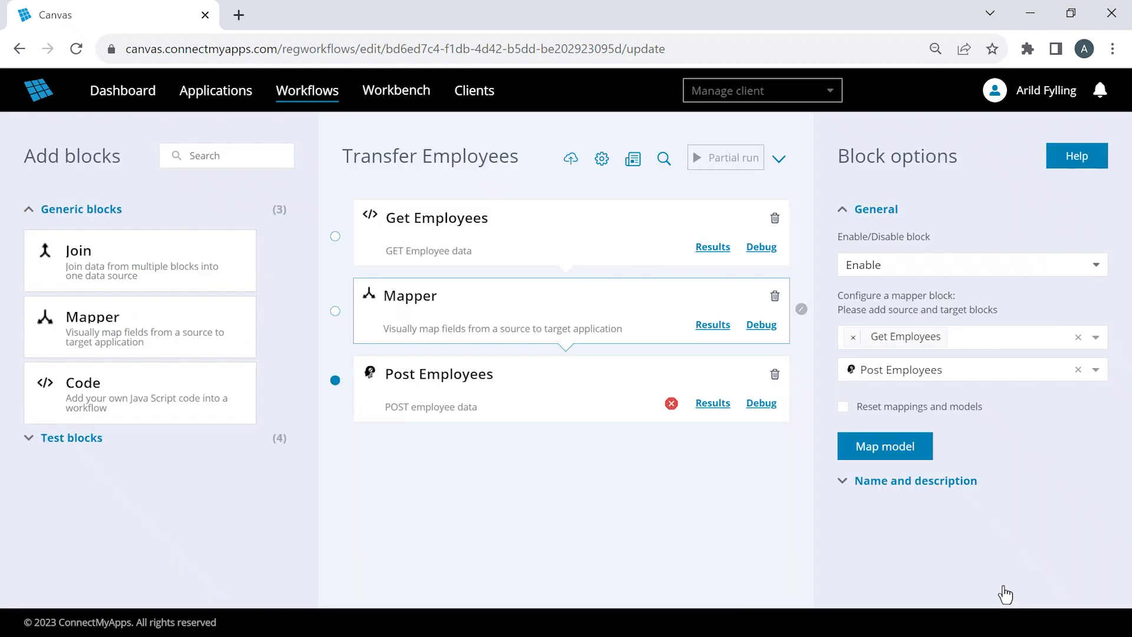
{"action": "left_click", "coordinate": [570, 160]}
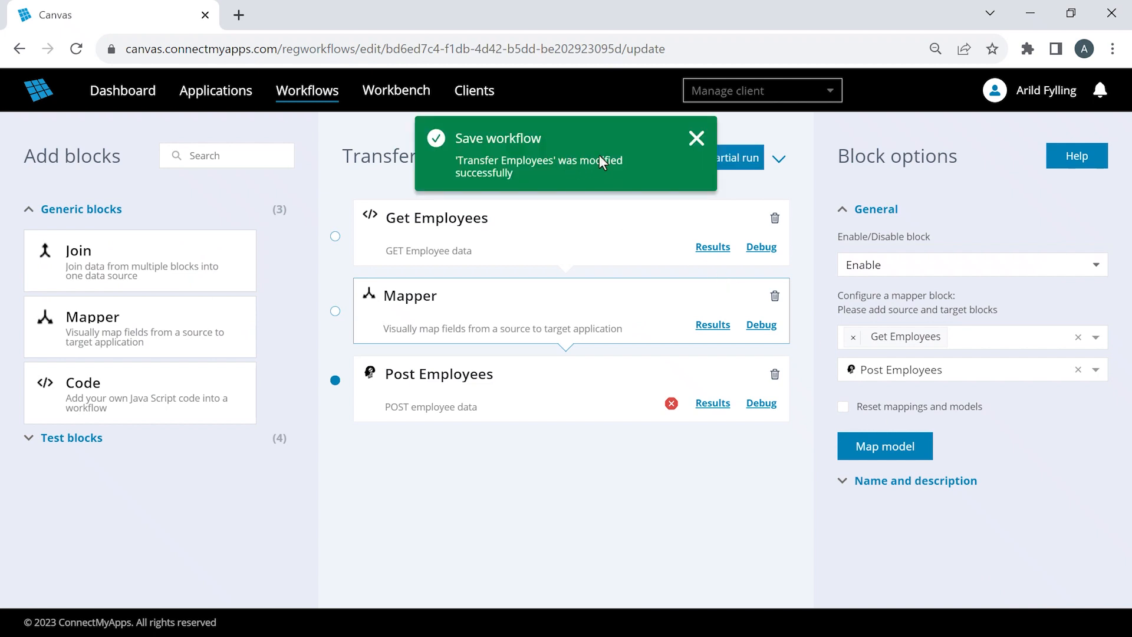
{"action": "left_click", "coordinate": [690, 142]}
- Switch the workflow to Default Run and execute all its blocks
{"action": "left_click", "coordinate": [778, 158]}
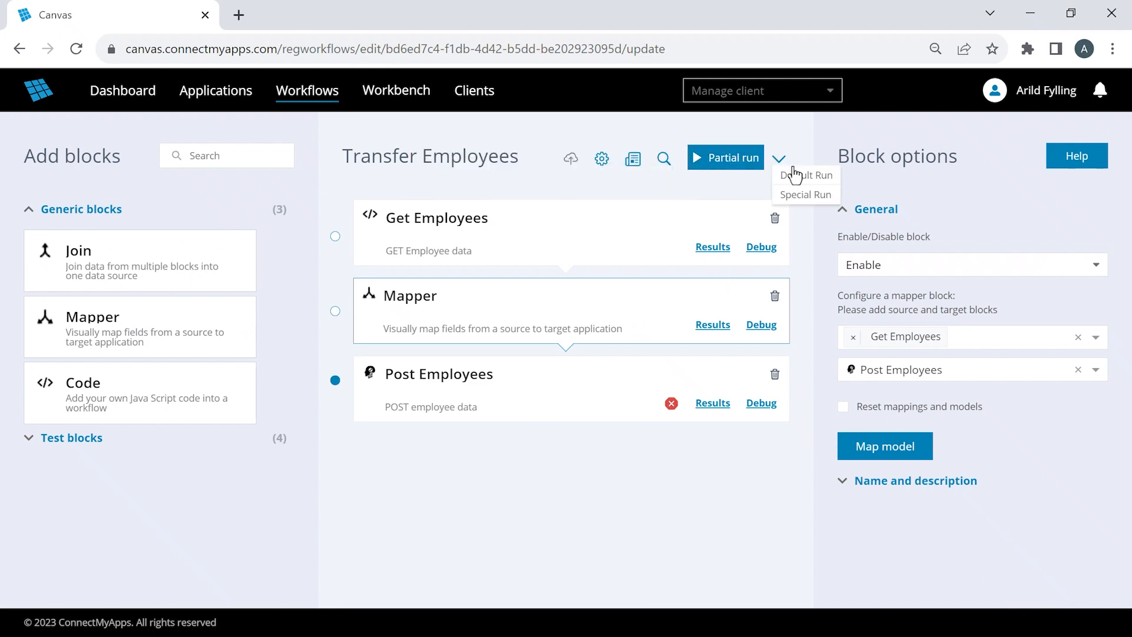
{"action": "left_click", "coordinate": [800, 174]}
{"action": "left_click", "coordinate": [746, 166]}
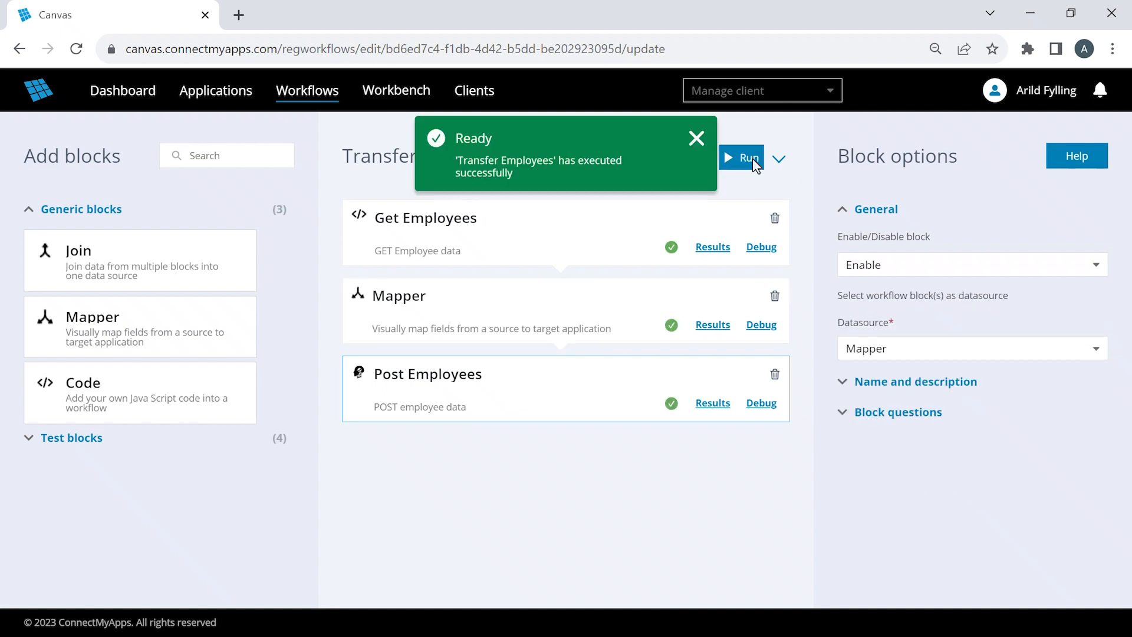
- Review the reformatted birthDate in the Mapper results and the status in the Post Employees results
{"action": "left_click", "coordinate": [714, 326]}
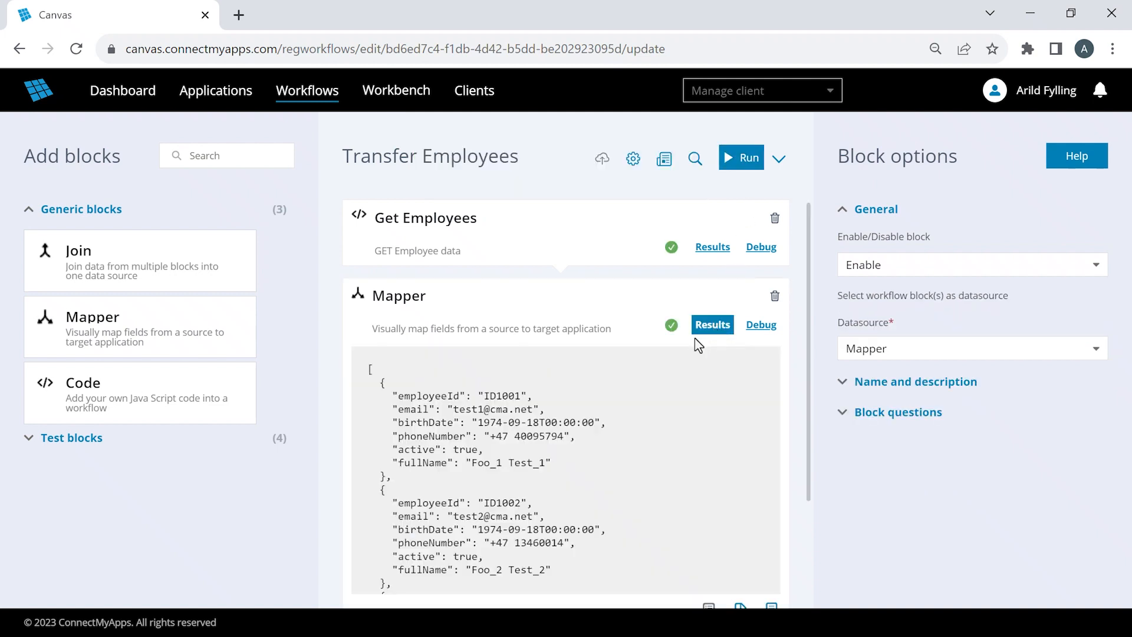
{"action": "left_click_drag", "start_coordinate": [482, 424], "coordinate": [594, 424]}
{"action": "left_click", "coordinate": [714, 326]}
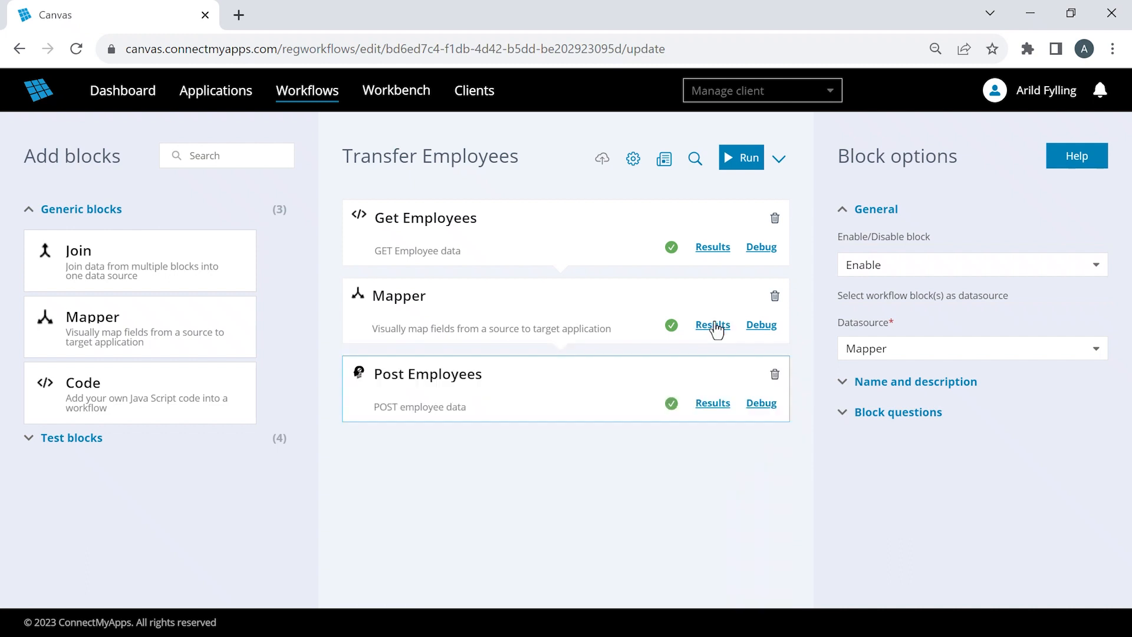
{"action": "left_click", "coordinate": [709, 404]}
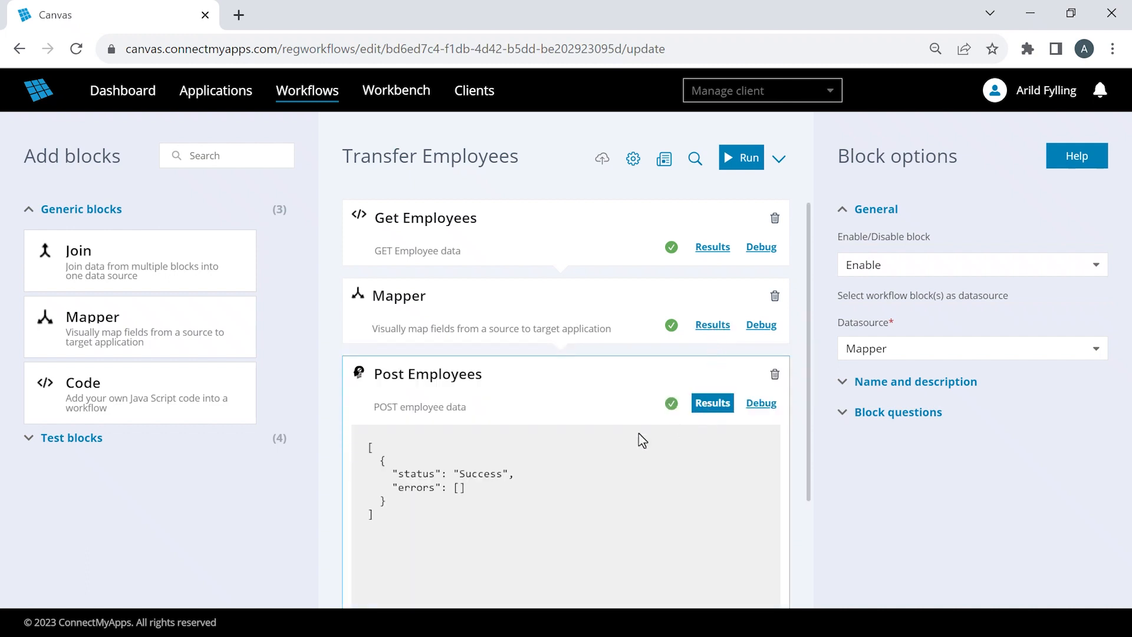
{"action": "double_click", "coordinate": [490, 474]}
{"action": "left_click", "coordinate": [710, 404]}
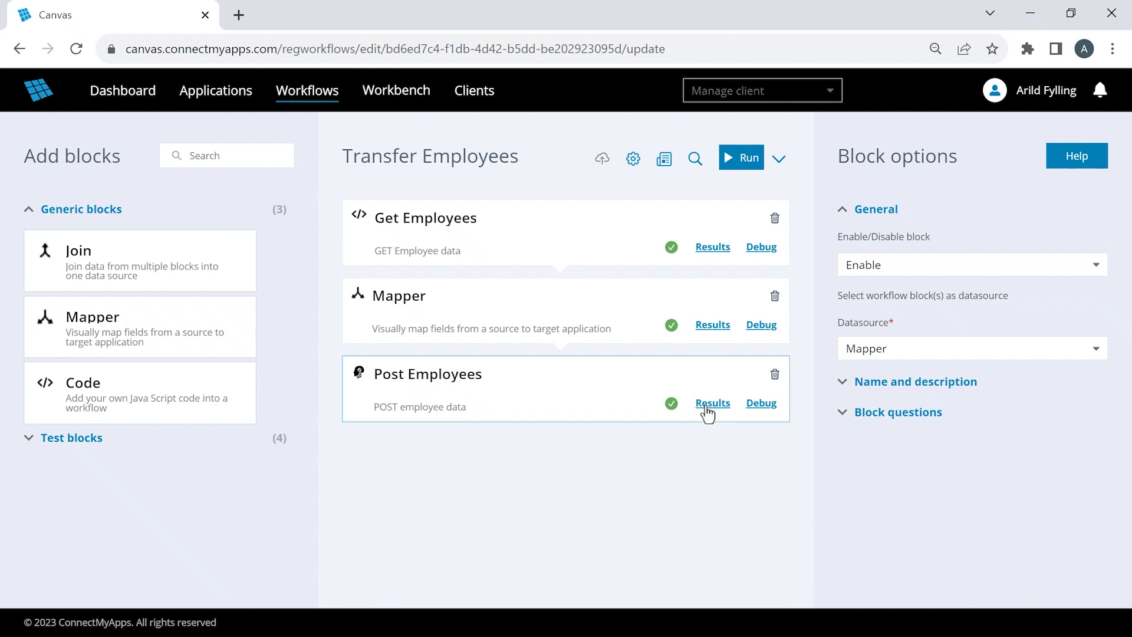
- Examine the birthDate and leaveDate fields in the Get Employees results
{"action": "left_click", "coordinate": [712, 249]}
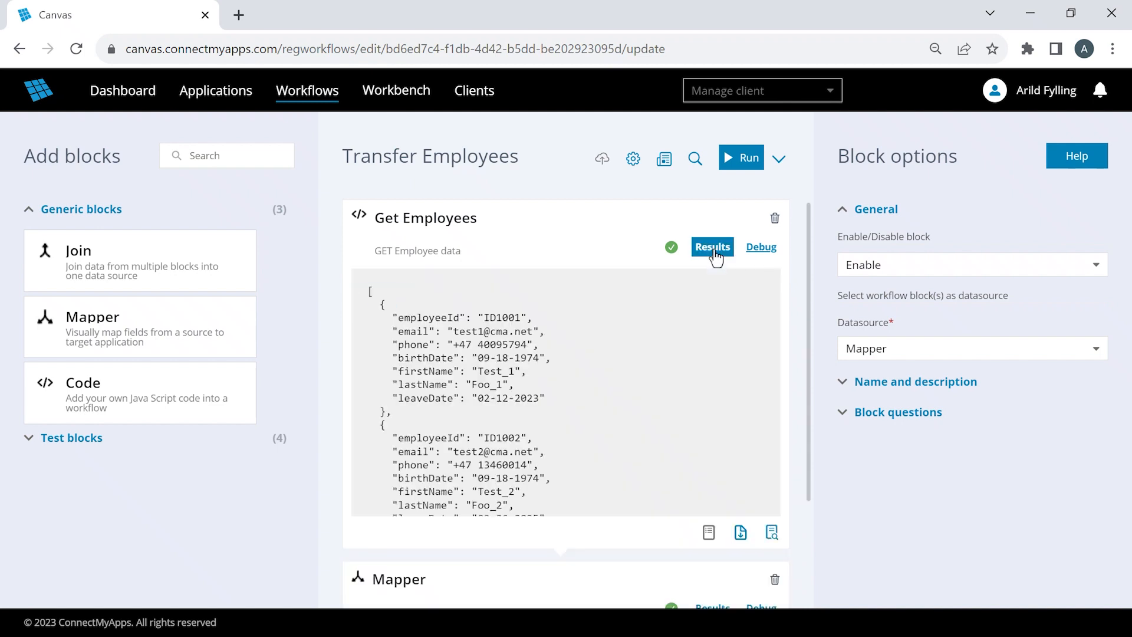
{"action": "double_click", "coordinate": [422, 357]}
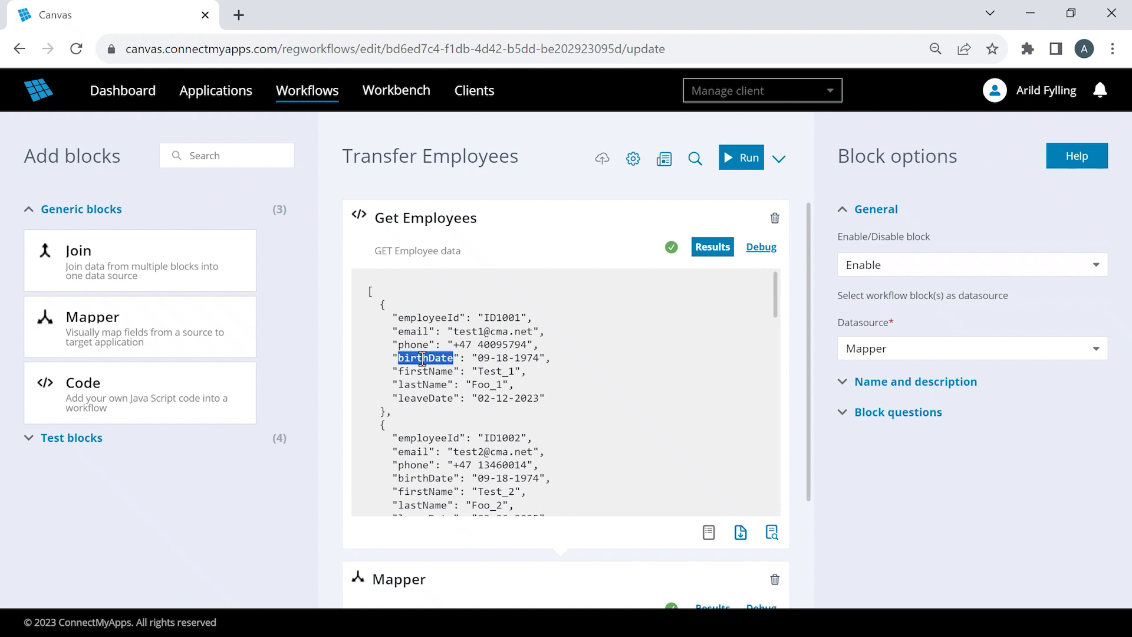
{"action": "double_click", "coordinate": [422, 399]}
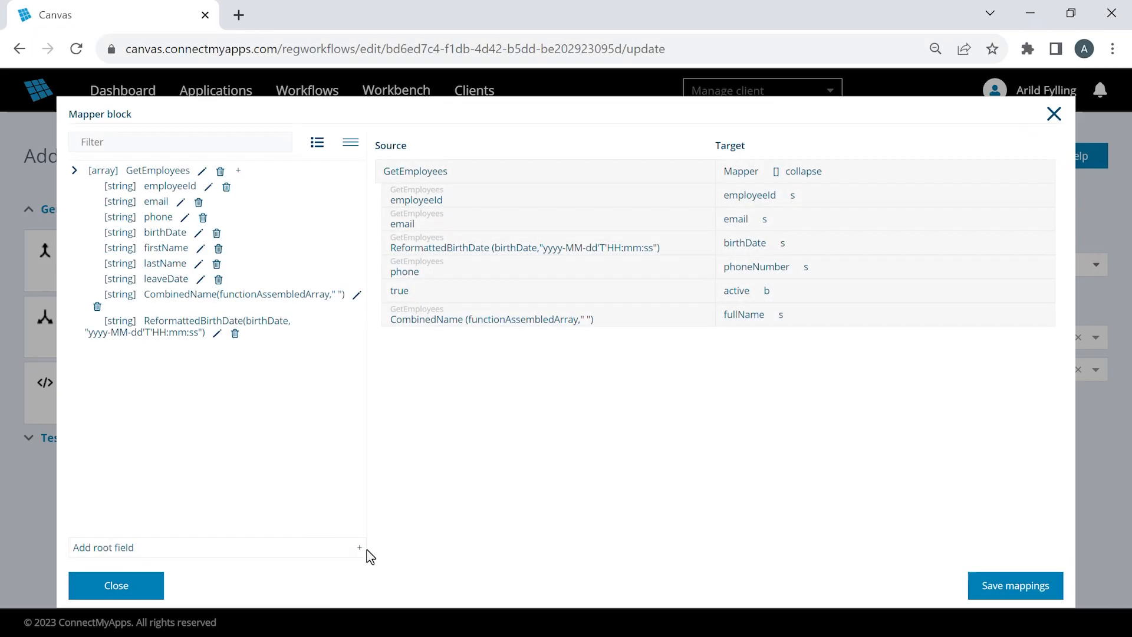
- Add a root-level string constant named MyDateFormat with the value yyyy-MM-dd'T'HH:mm:ss to the Mapper's source model
{"action": "left_click", "coordinate": [360, 548]}
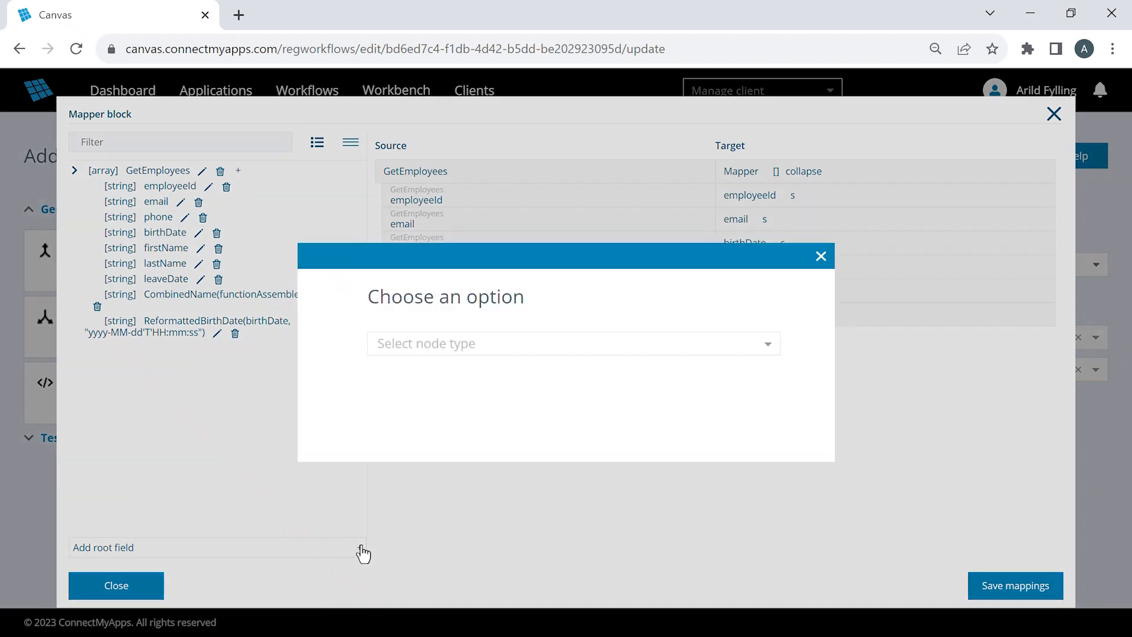
{"action": "left_click", "coordinate": [770, 347]}
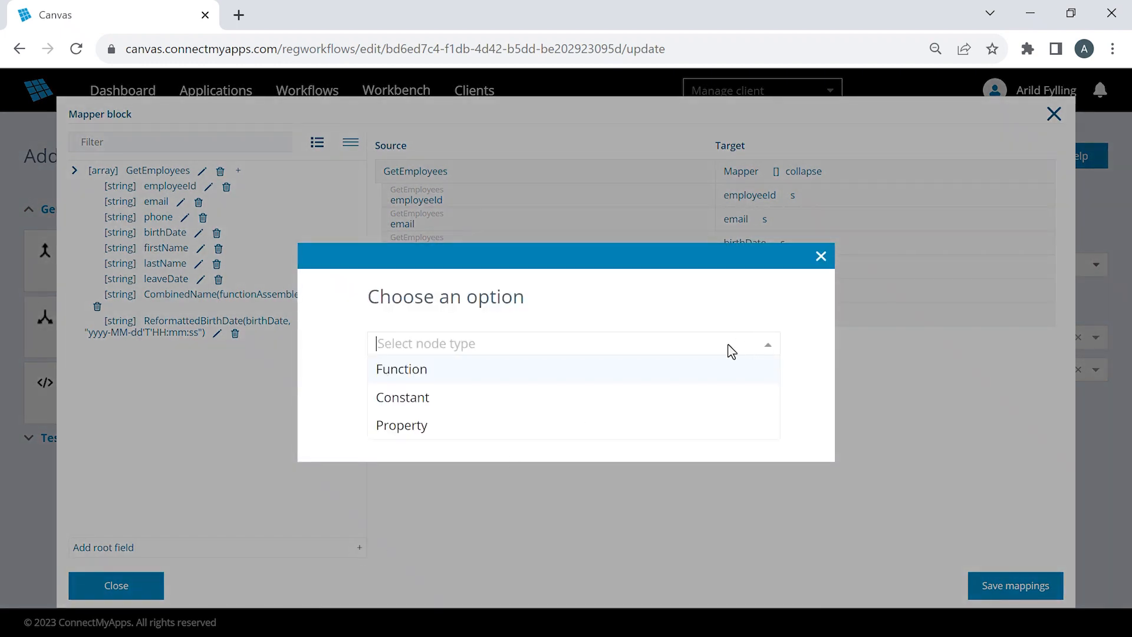
{"action": "left_click", "coordinate": [545, 405]}
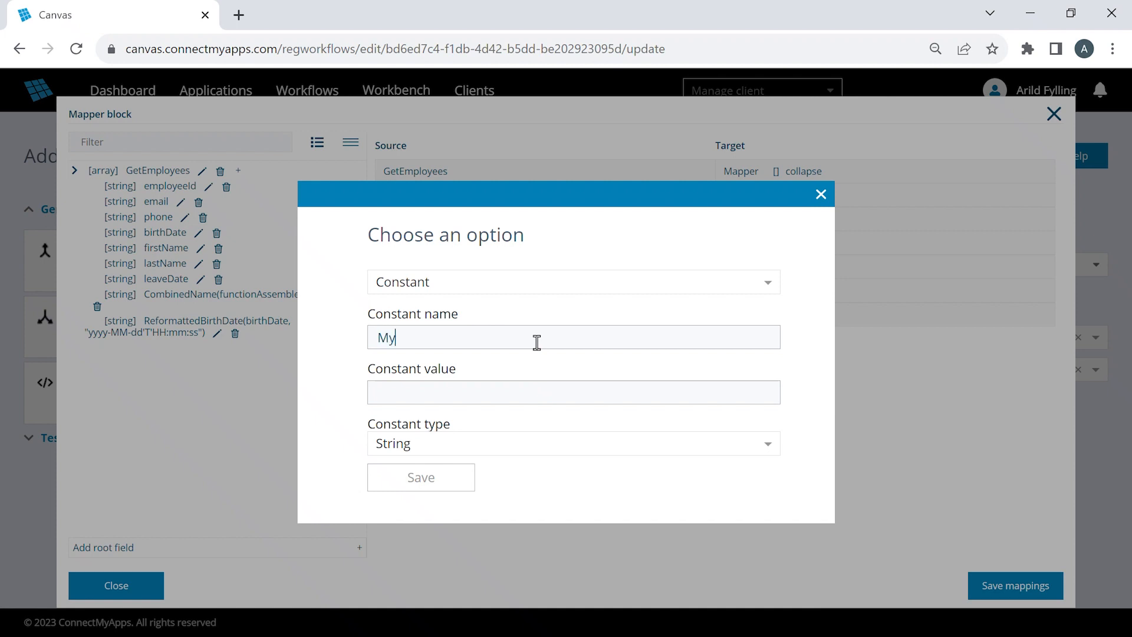
{"action": "type", "text": "MyDateFormat"}
{"action": "key", "text": "Tab"}
{"action": "type", "text": "yyyy-MM-"}
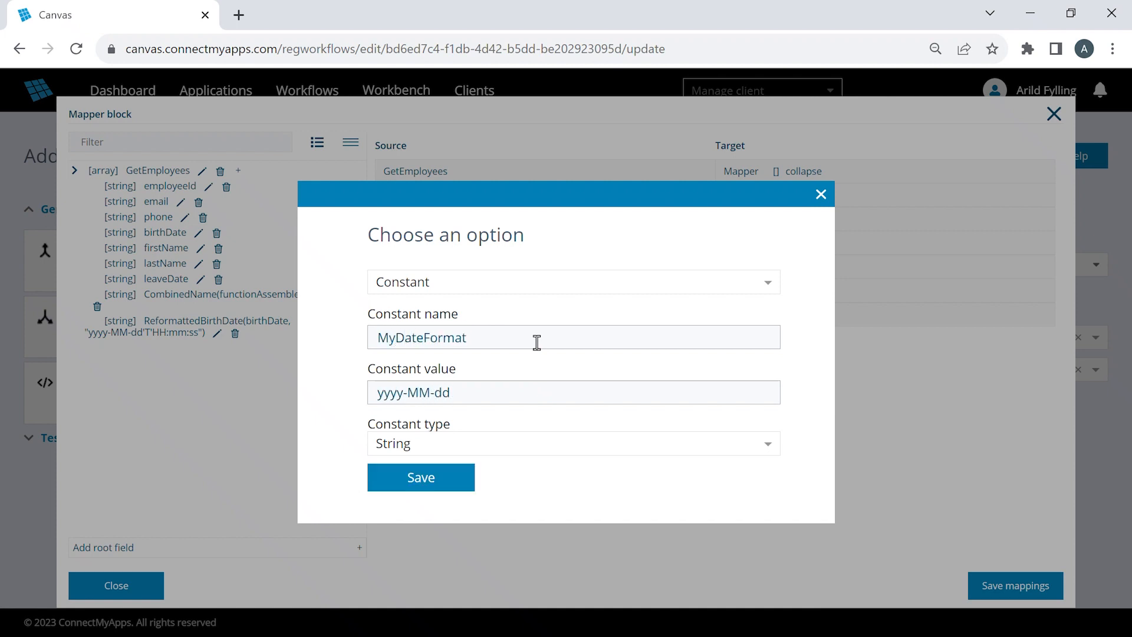
{"action": "type", "text": "dd'T'HH:mm:ss"}
{"action": "left_click", "coordinate": [460, 489]}
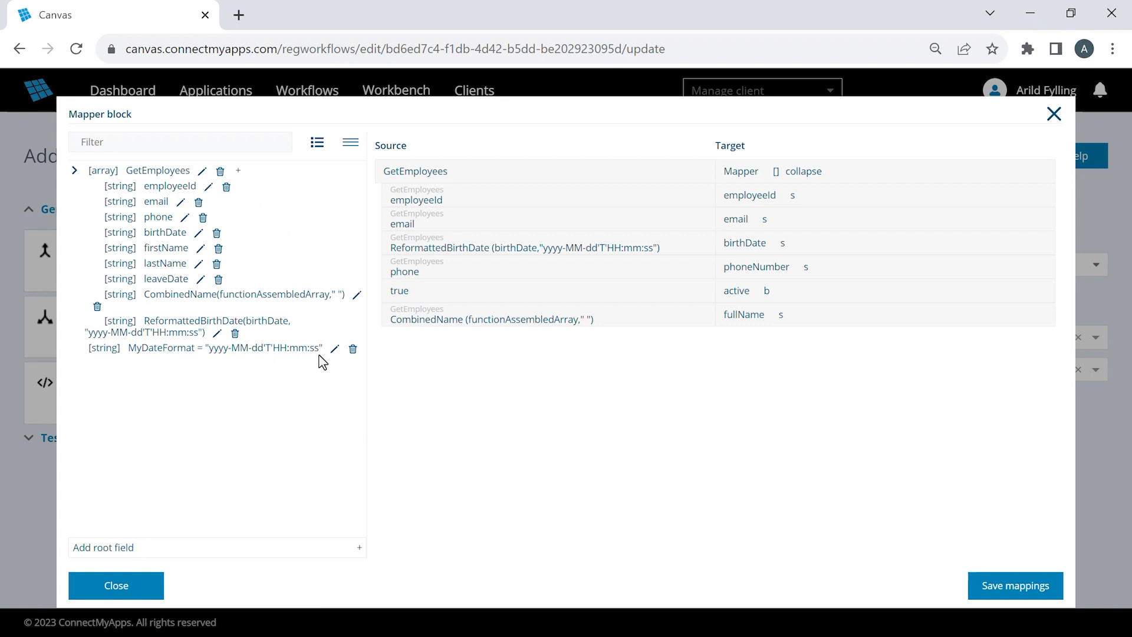
- Replace the ReformattedBirthDate function's format string with the MyDateFormat constant and save the function
{"action": "left_click", "coordinate": [218, 334]}
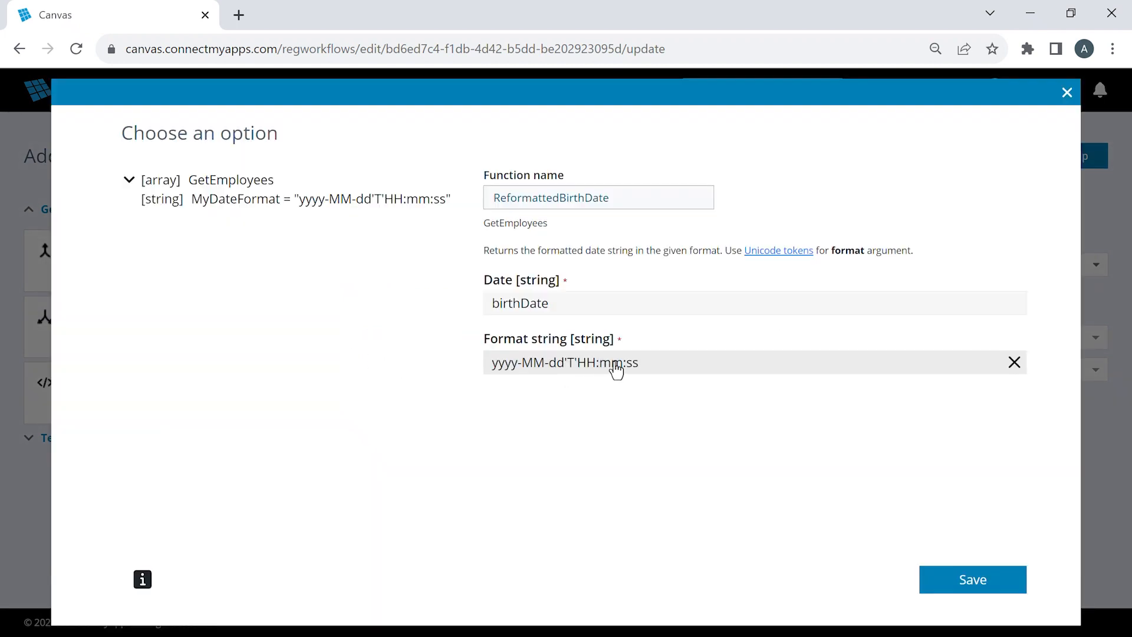
{"action": "left_click", "coordinate": [1015, 362]}
{"action": "type", "text": "my"}
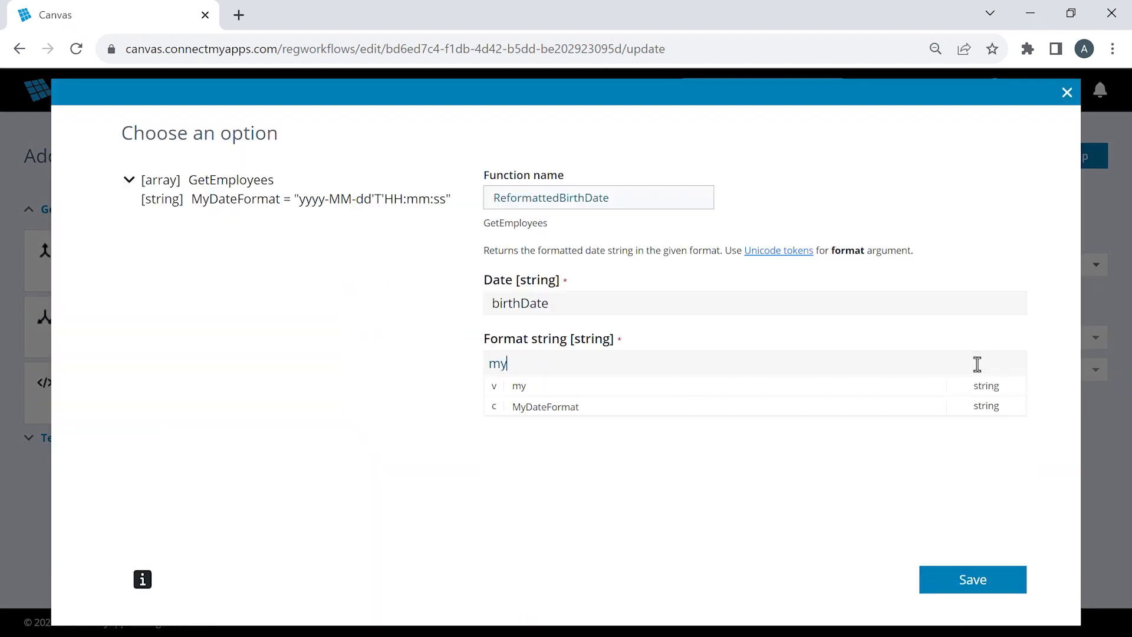
{"action": "left_click", "coordinate": [770, 404]}
{"action": "left_click", "coordinate": [1001, 581]}
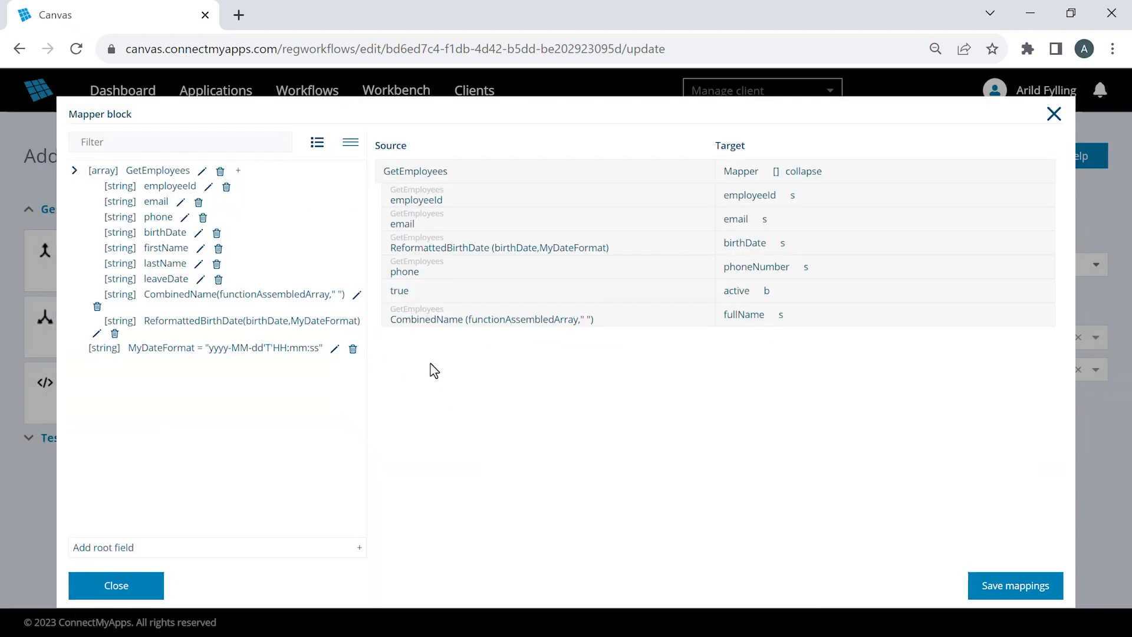
- Add a dateTimeFormat function named ReformattedLeaveDate under GetEmployees, using leaveDate as the date and MyDateFormat as the format string, and save it
{"action": "left_click", "coordinate": [238, 170]}
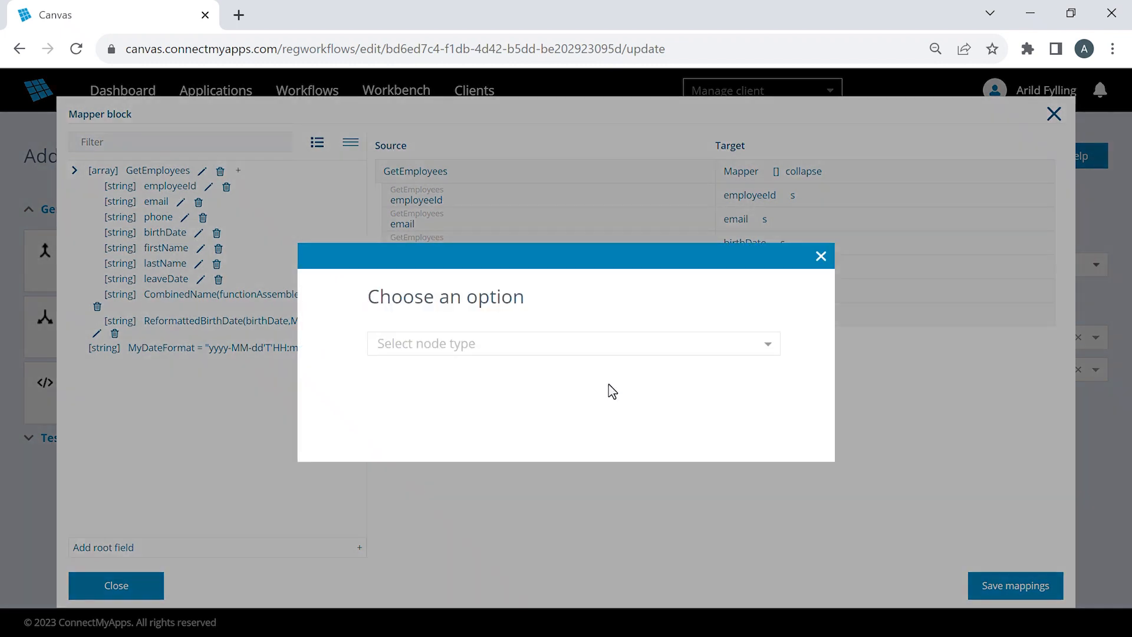
{"action": "left_click", "coordinate": [616, 348]}
{"action": "left_click", "coordinate": [602, 375]}
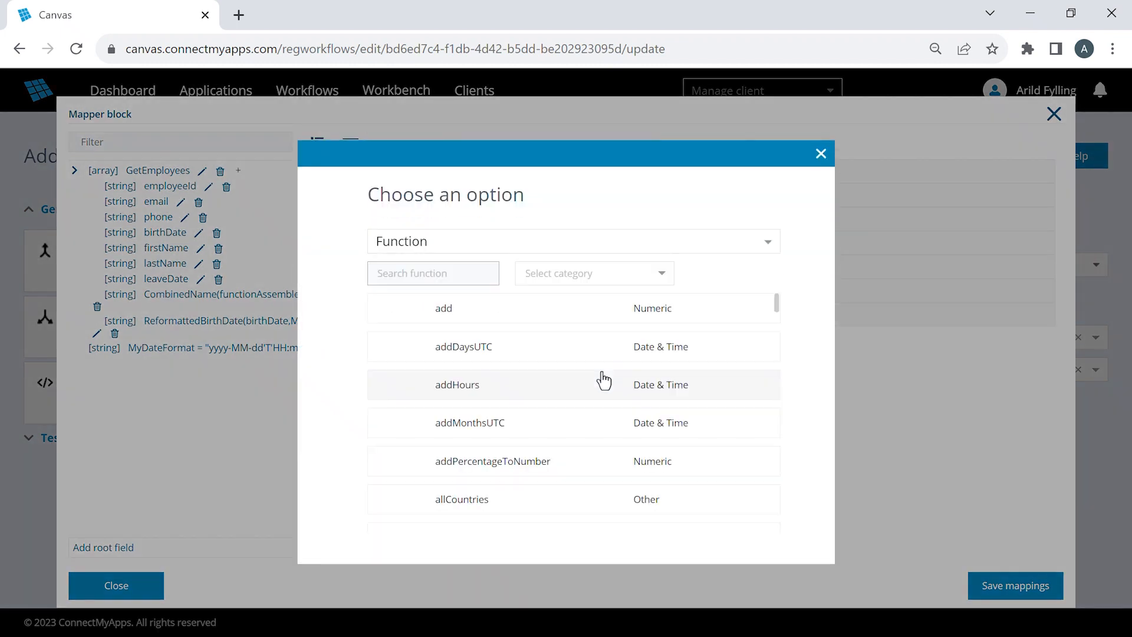
{"action": "type", "text": "date"}
{"action": "left_click", "coordinate": [480, 307]}
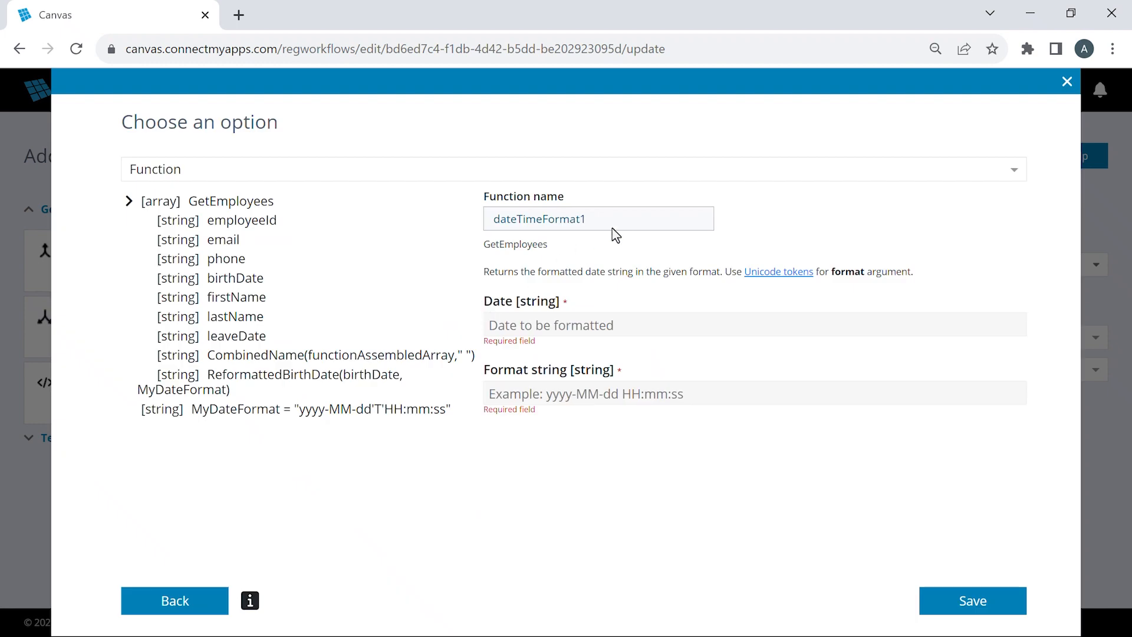
{"action": "type", "text": "ReformattedLeaveDate"}
{"action": "left_click_drag", "start_coordinate": [277, 338], "coordinate": [541, 324]}
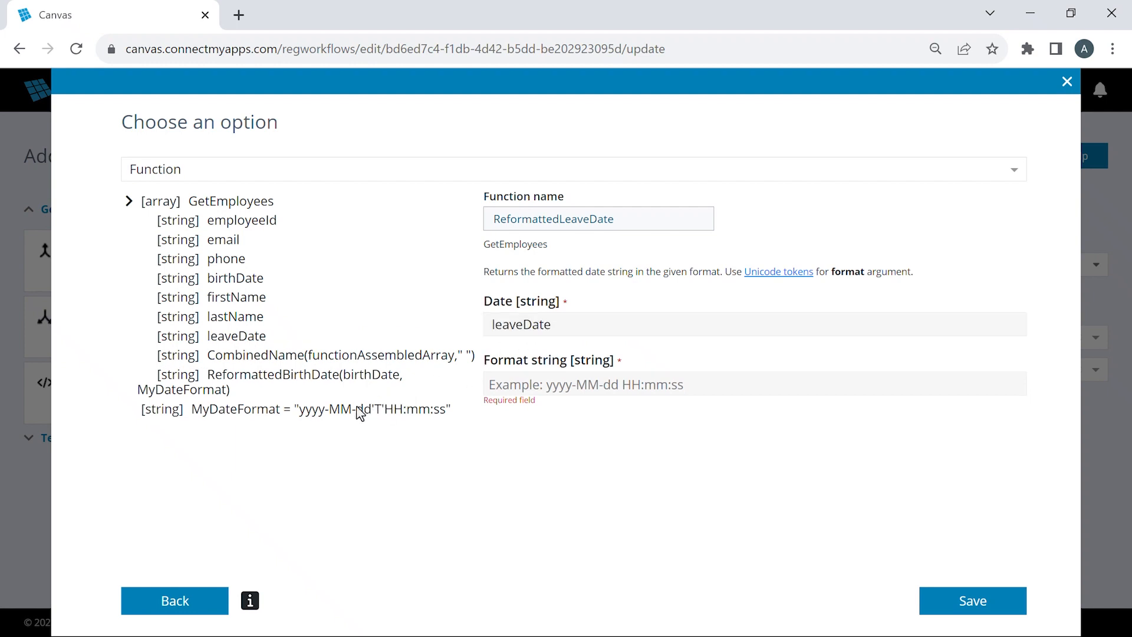
{"action": "left_click_drag", "start_coordinate": [333, 413], "coordinate": [527, 384]}
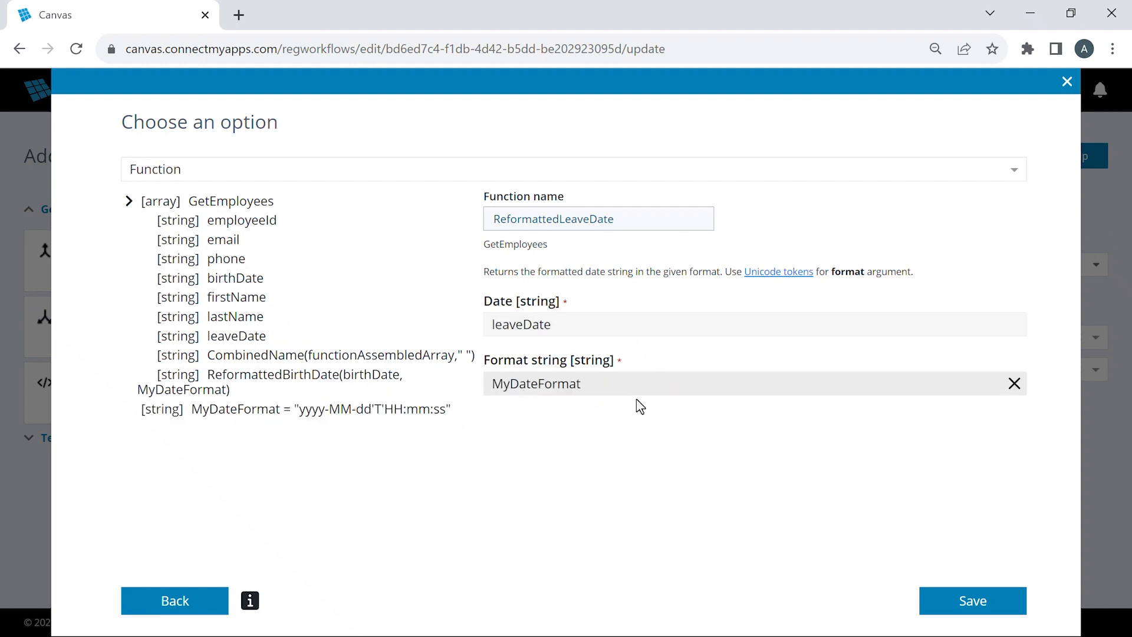
{"action": "left_click", "coordinate": [1010, 603]}
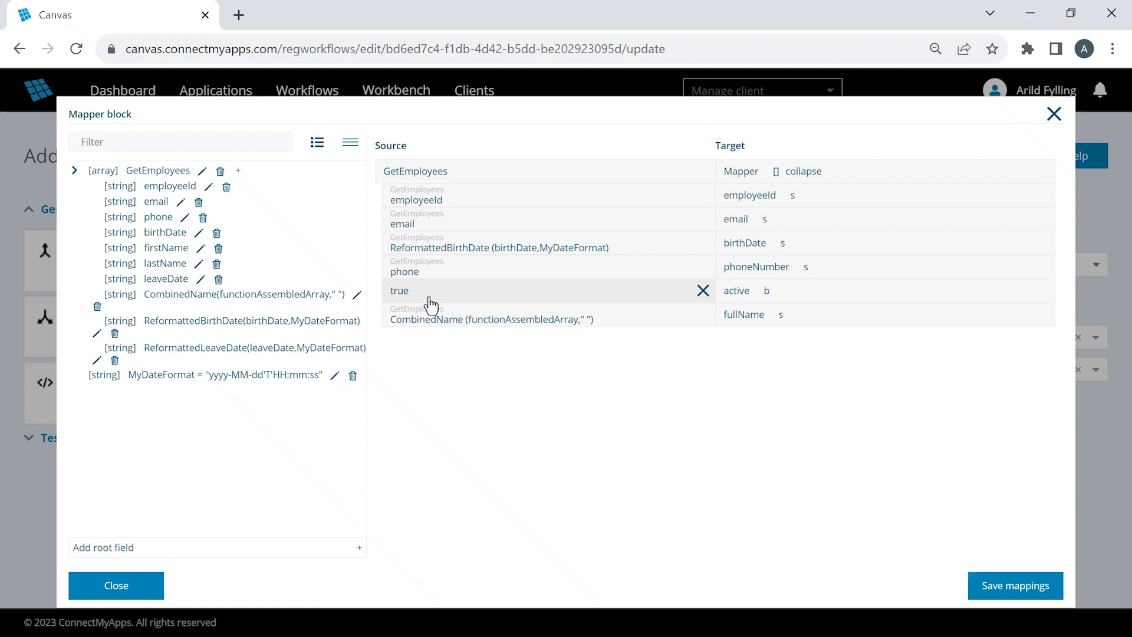
{"action": "left_click", "coordinate": [239, 172]}
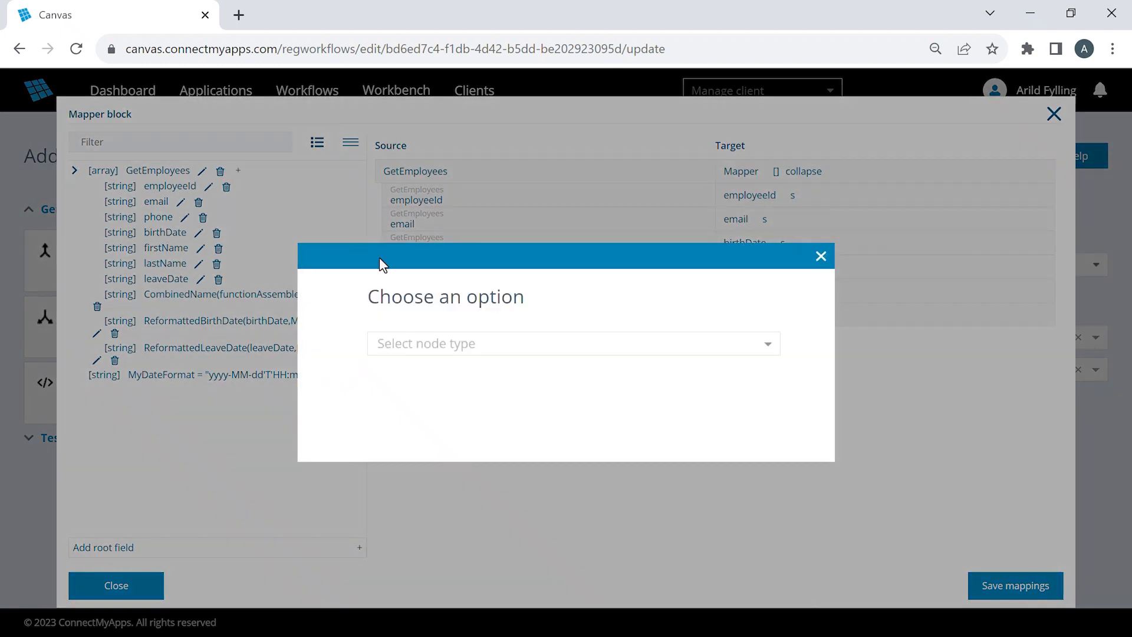
{"action": "left_click", "coordinate": [498, 351]}
{"action": "left_click", "coordinate": [495, 376]}
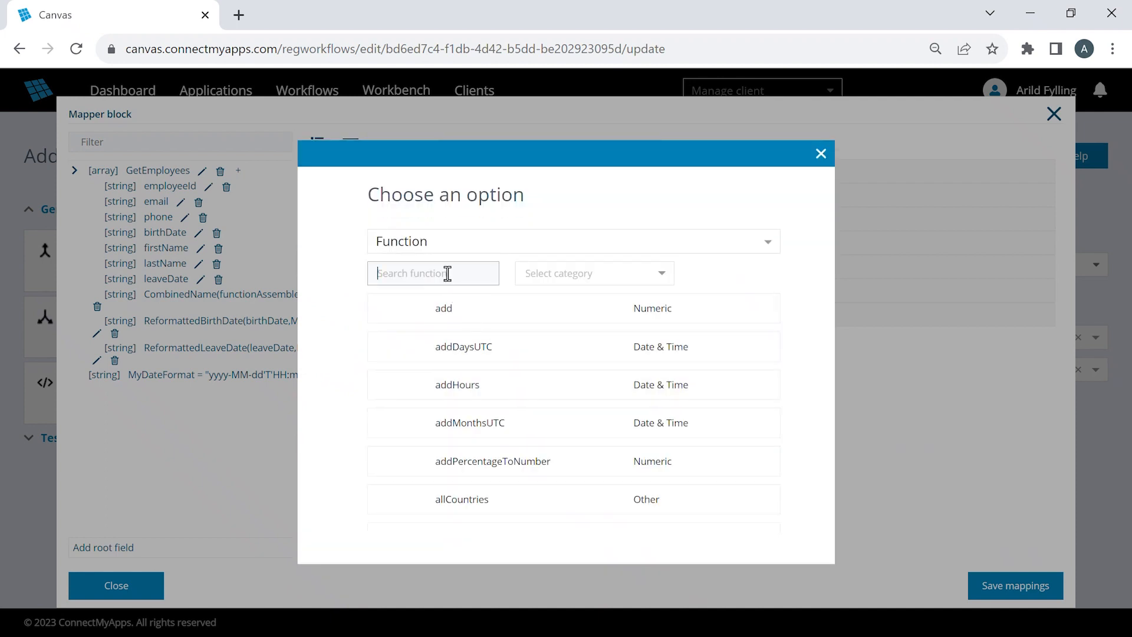
{"action": "type", "text": "isolder"}
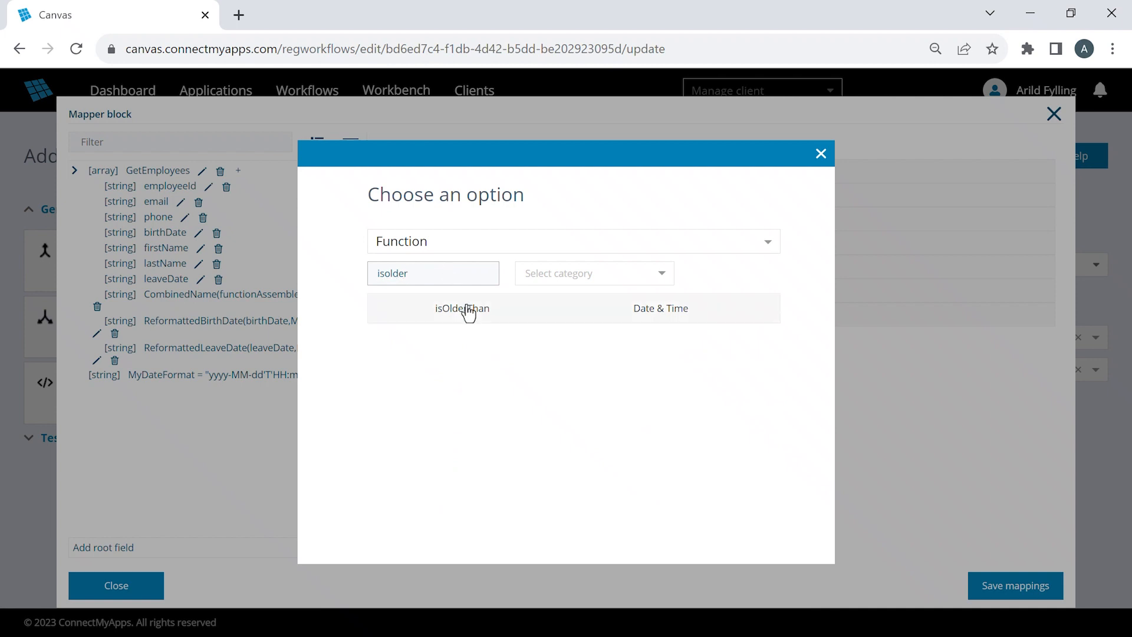
{"action": "left_click", "coordinate": [467, 309]}
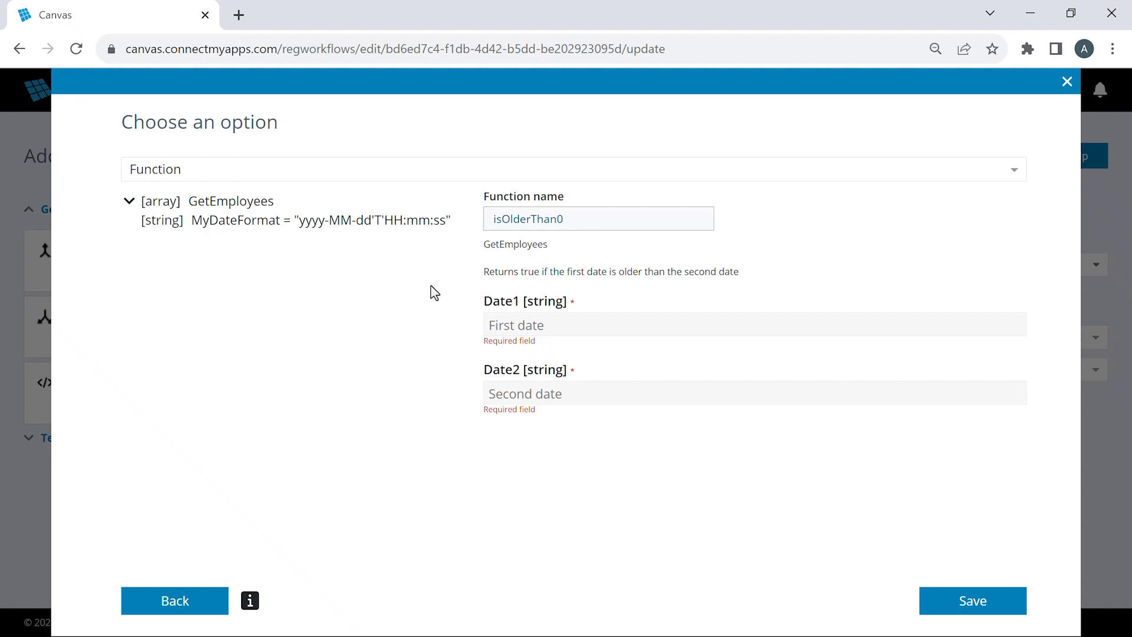
{"action": "left_click", "coordinate": [129, 201]}
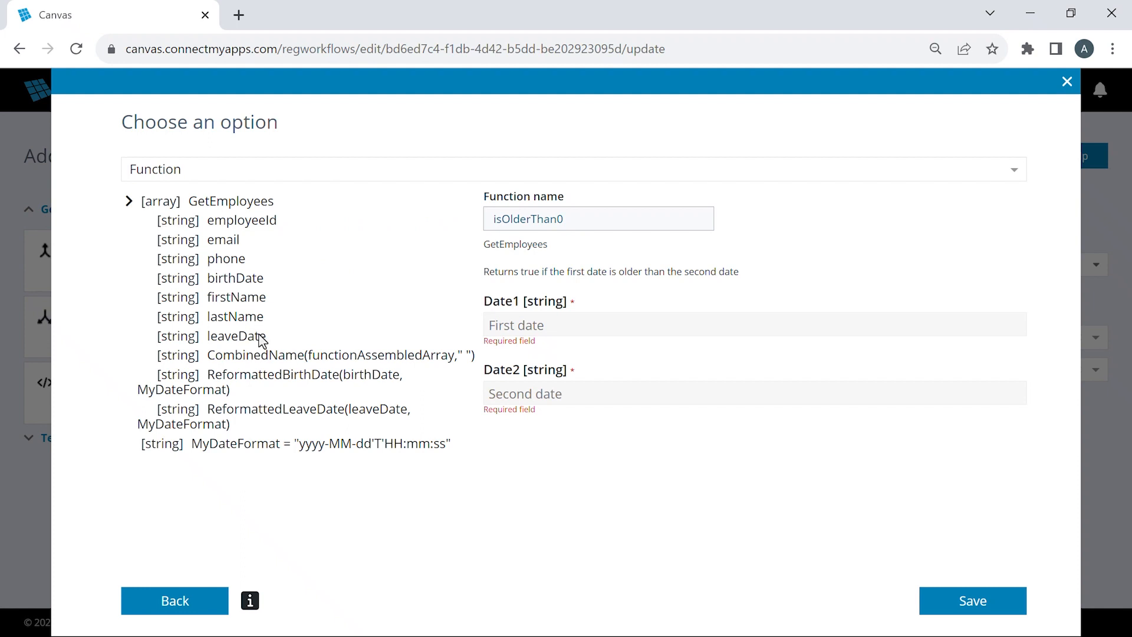
{"action": "left_click_drag", "start_coordinate": [260, 336], "coordinate": [535, 324]}
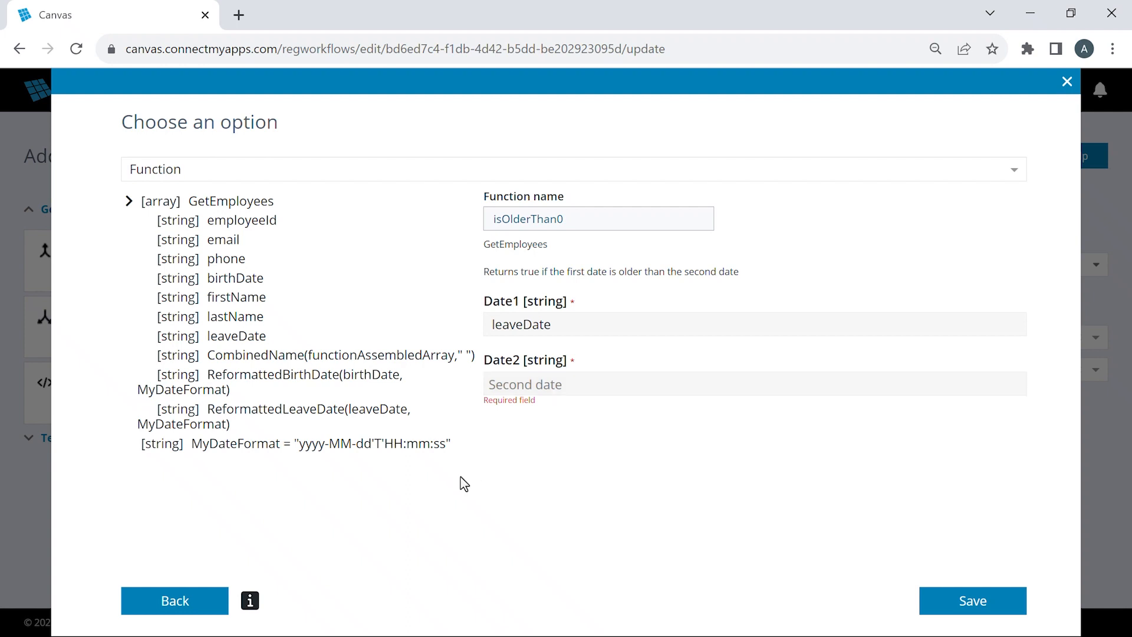
{"action": "left_click", "coordinate": [193, 604]}
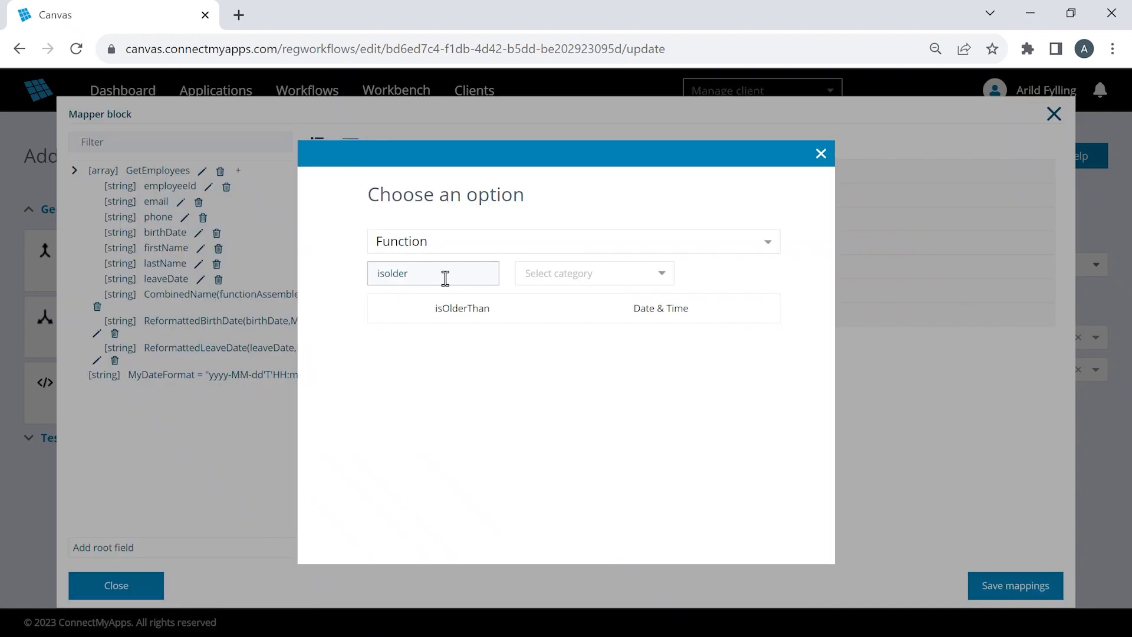
- Find the utcNow function and save it as a new field under GetEmployees
{"action": "left_click_drag", "start_coordinate": [445, 278], "coordinate": [317, 278]}
{"action": "type", "text": "utc"}
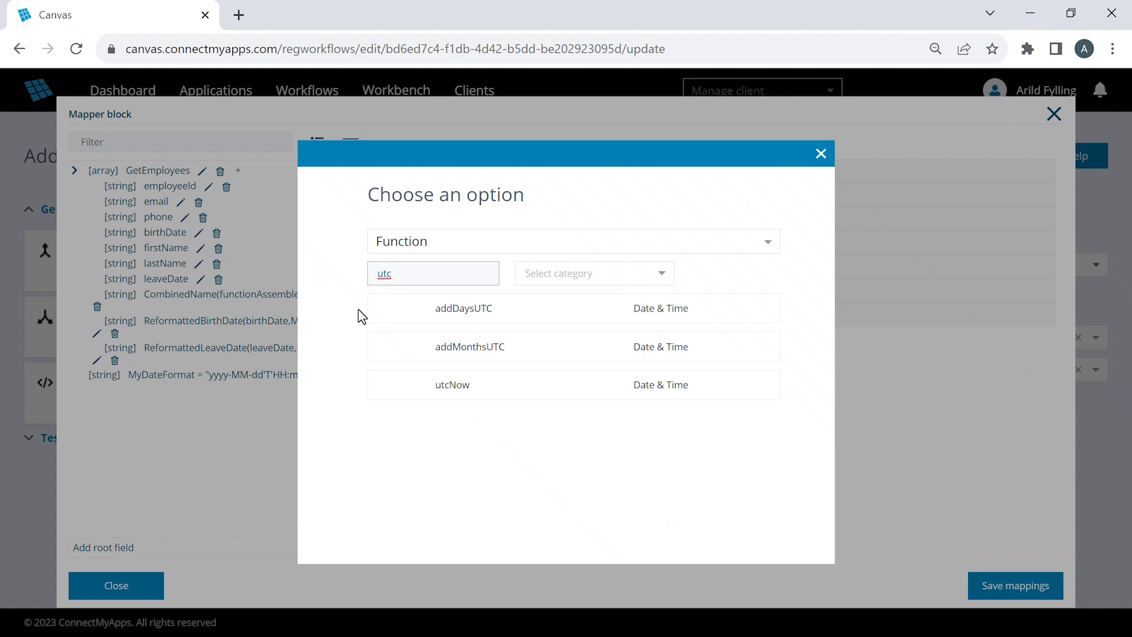
{"action": "left_click", "coordinate": [517, 394]}
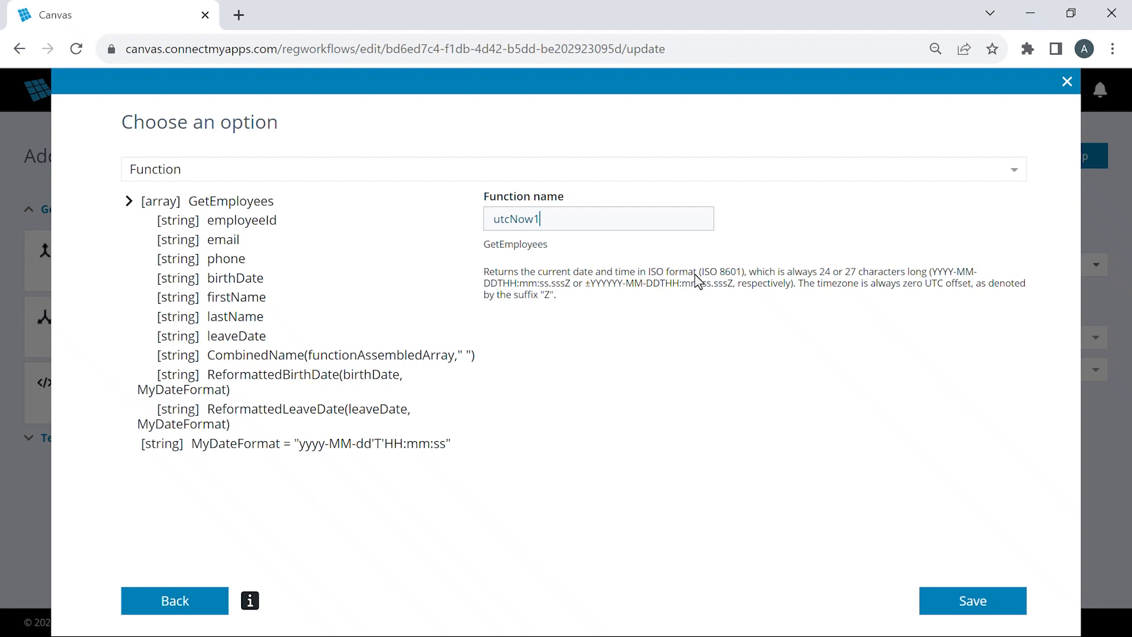
{"action": "left_click", "coordinate": [973, 600]}
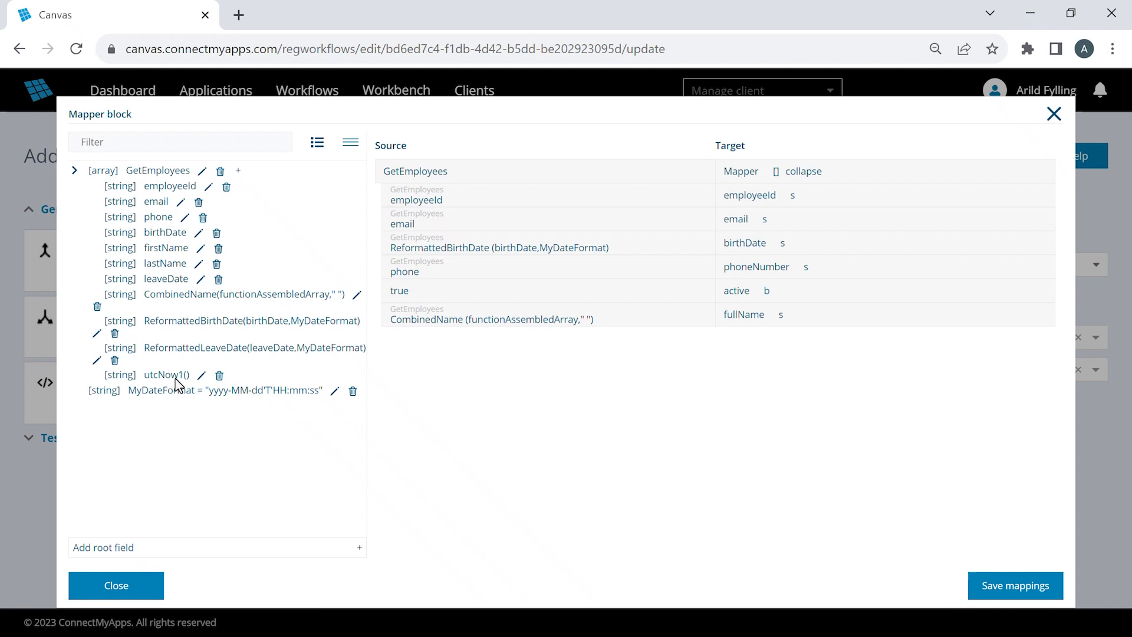
- Add an isOlderThan function named EvaluatedLeaveDate under GetEmployees, with leaveDate as Date1 and utcNow1 as Date2, and save it
{"action": "left_click", "coordinate": [238, 171]}
{"action": "left_click", "coordinate": [417, 370]}
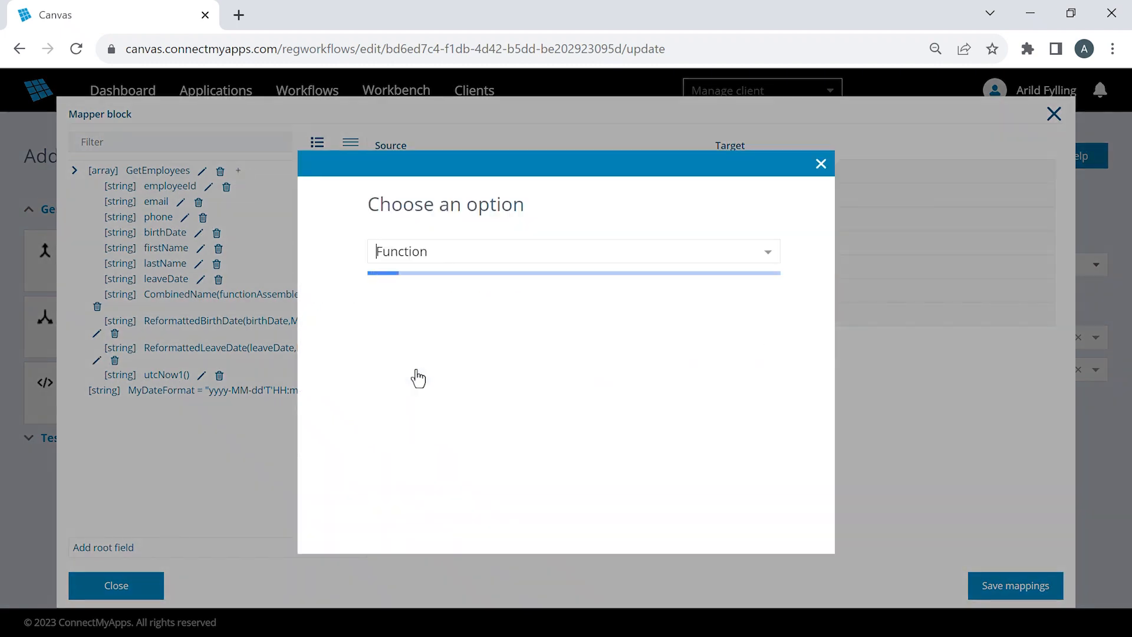
{"action": "left_click", "coordinate": [421, 273]}
{"action": "type", "text": "isolder"}
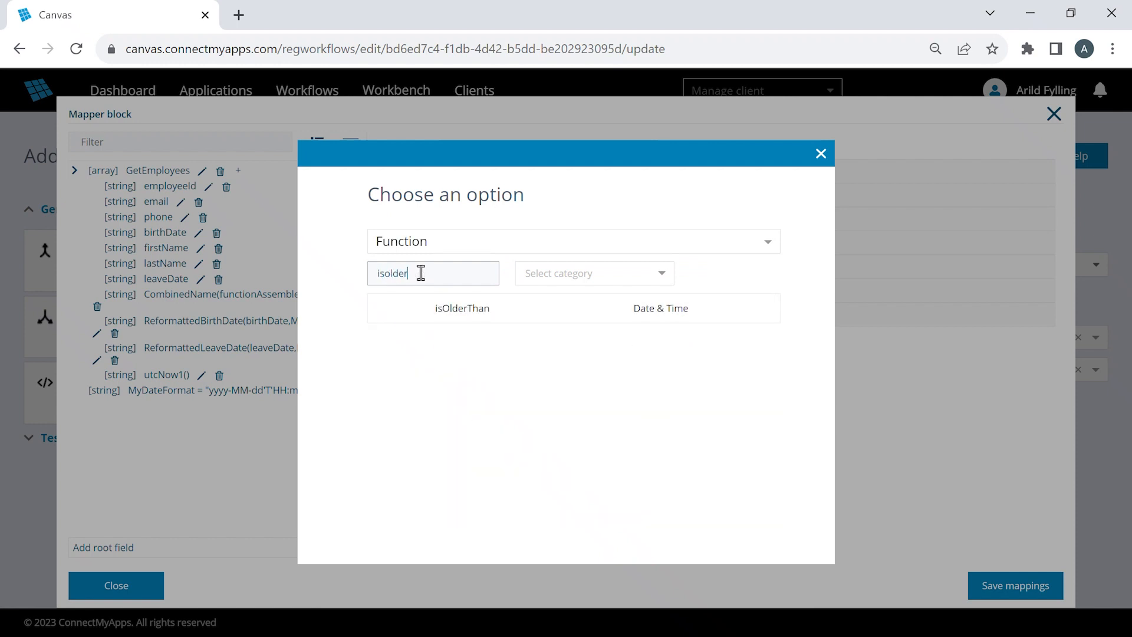
{"action": "left_click", "coordinate": [465, 315]}
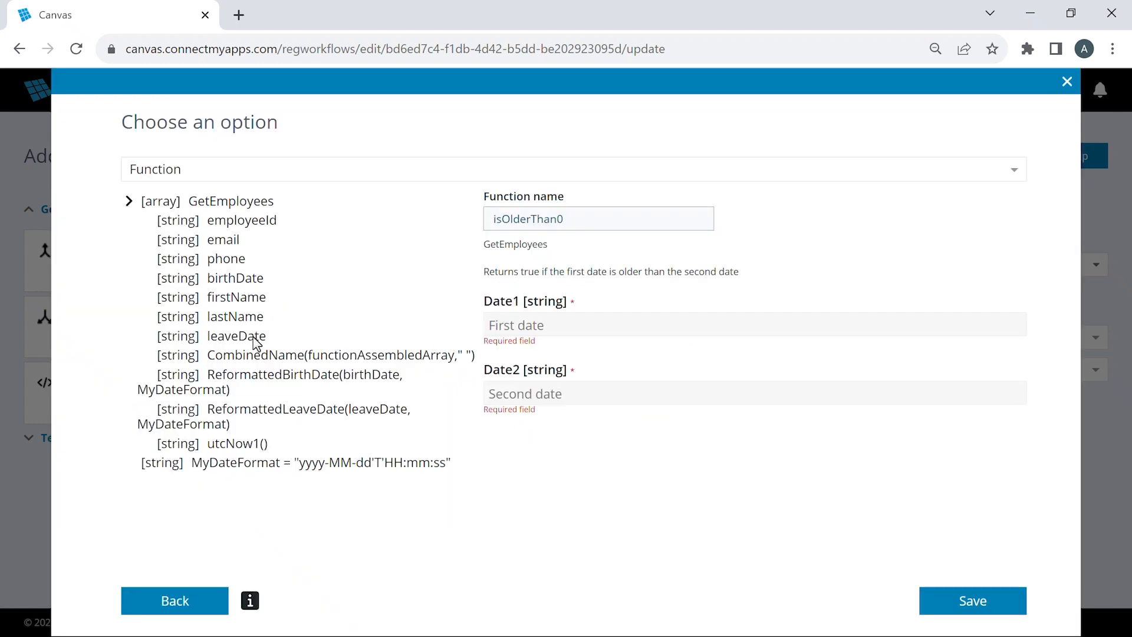
{"action": "left_click_drag", "start_coordinate": [256, 343], "coordinate": [541, 329]}
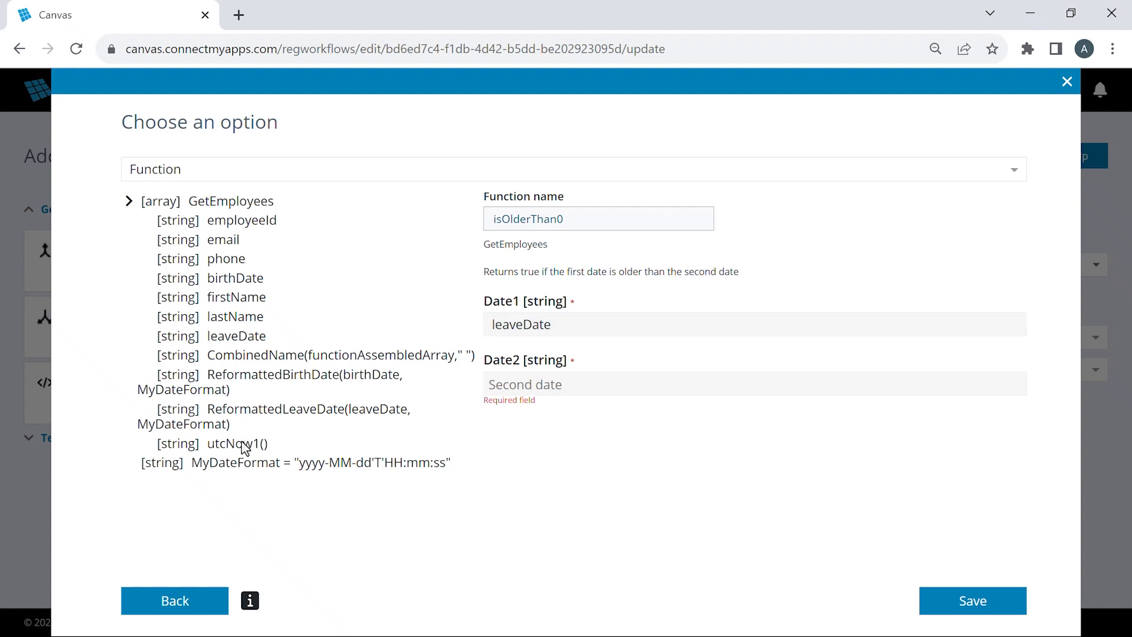
{"action": "left_click_drag", "start_coordinate": [244, 449], "coordinate": [584, 386]}
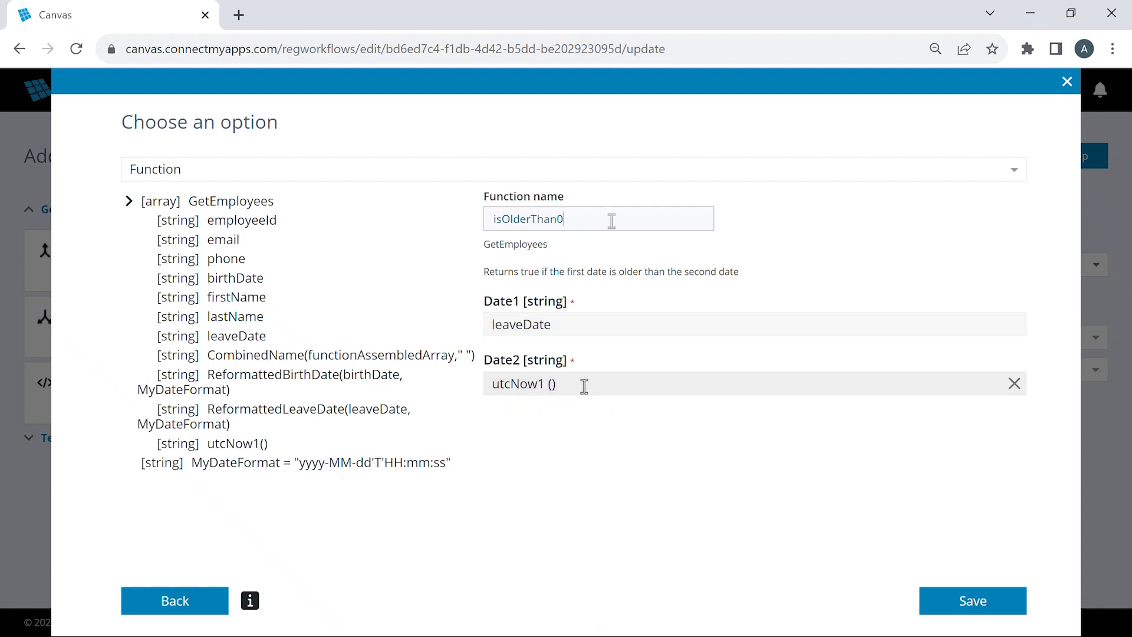
{"action": "left_click_drag", "start_coordinate": [611, 220], "coordinate": [450, 222]}
{"action": "type", "text": "EvaluateLeaveDate"}
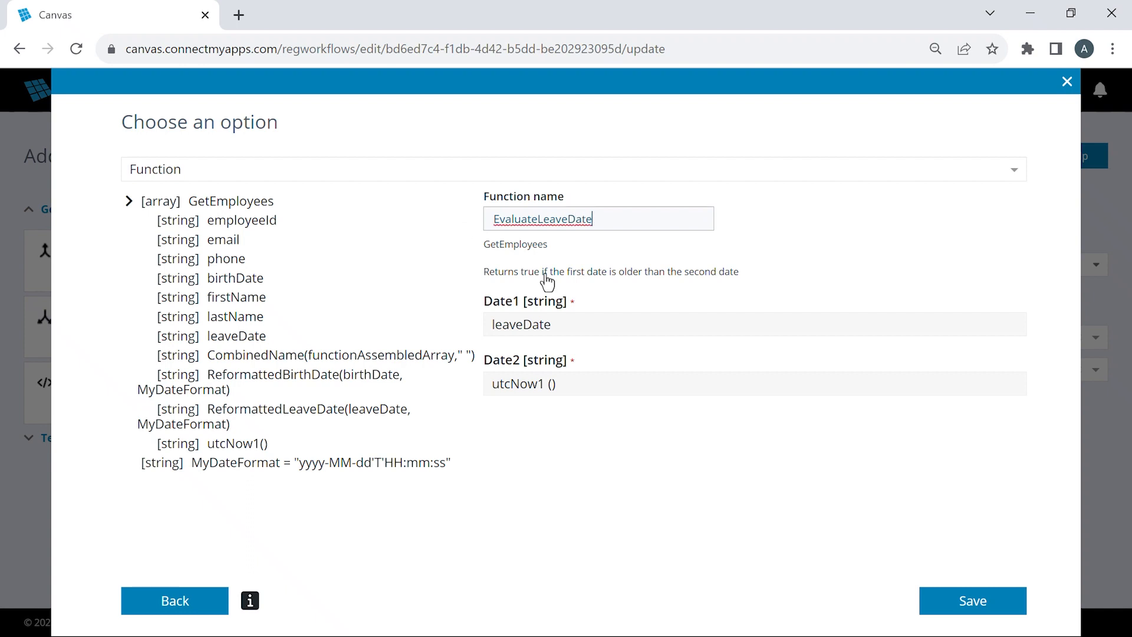
{"action": "left_click", "coordinate": [973, 600]}
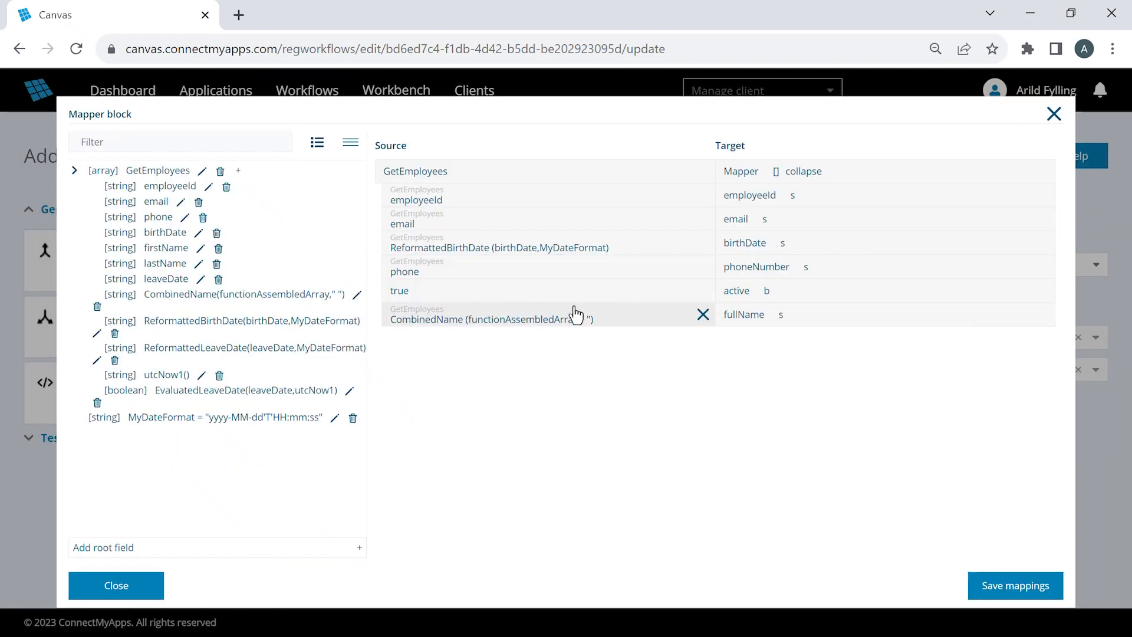
- Replace the fixed value mapped to the active target field with the EvaluatedLeaveDate function and save the mappings
{"action": "left_click", "coordinate": [703, 292]}
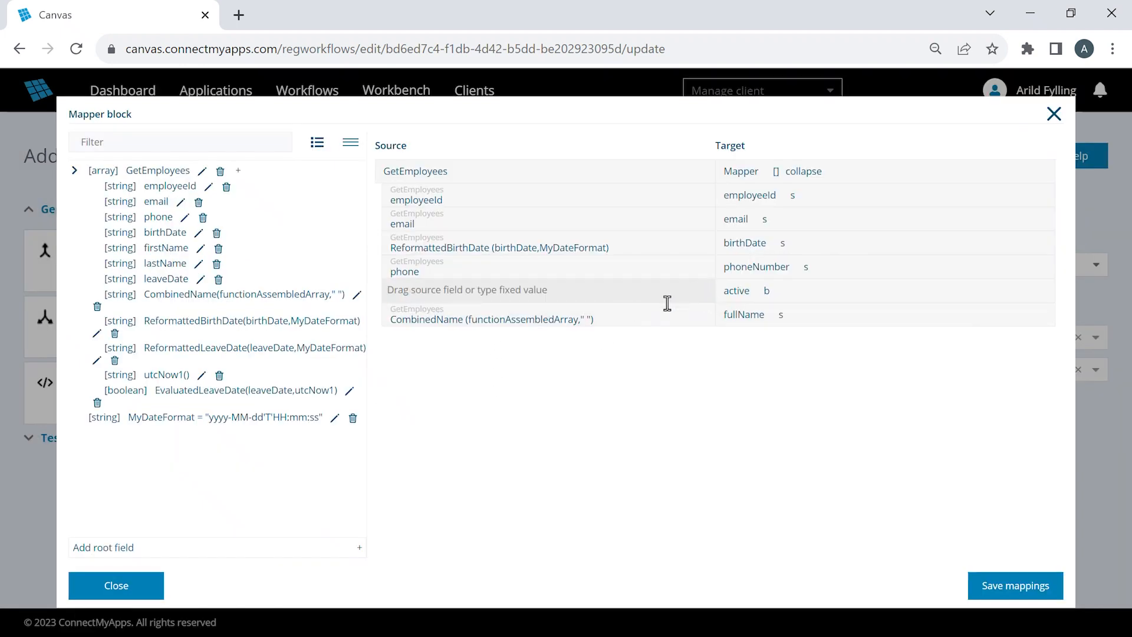
{"action": "left_click_drag", "start_coordinate": [227, 401], "coordinate": [489, 295]}
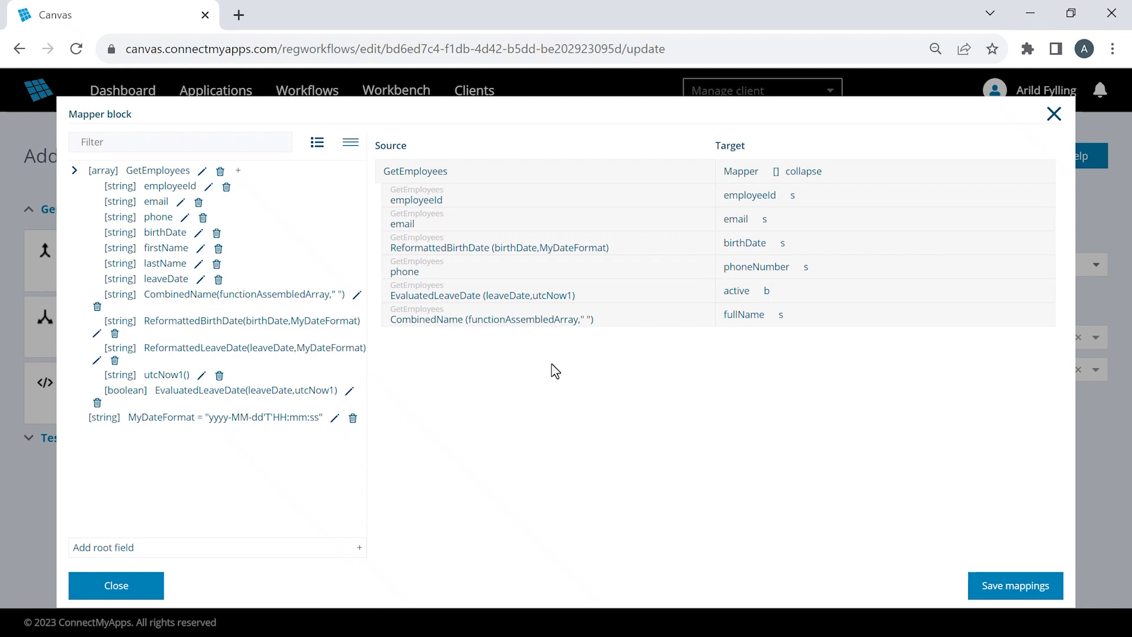
{"action": "left_click", "coordinate": [1008, 586]}
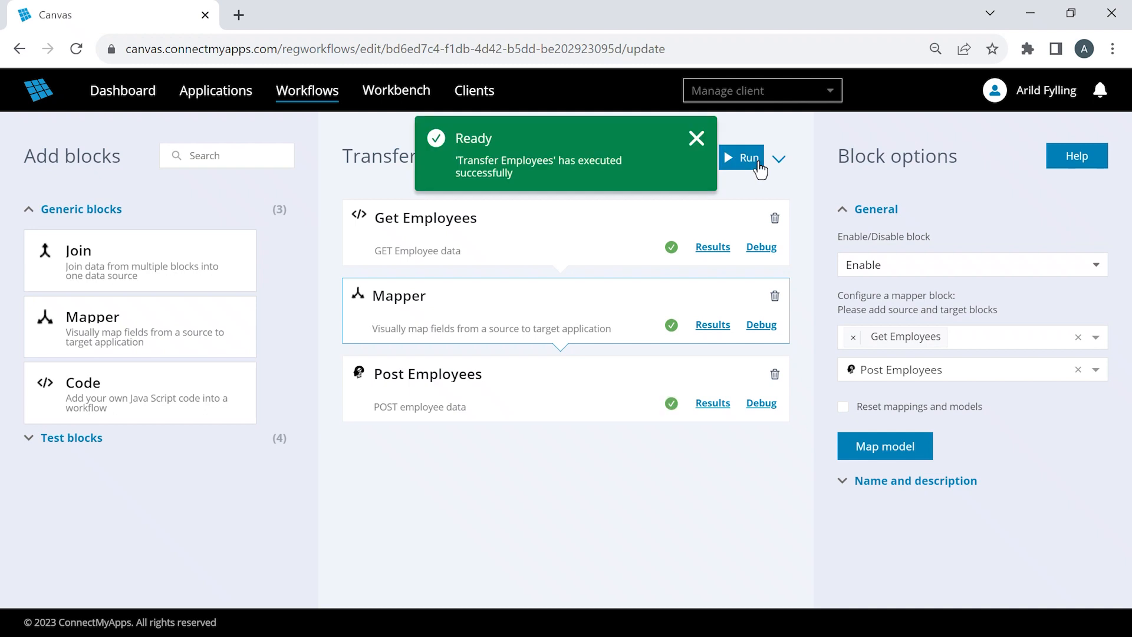
- Compare the active values of the first two employees in the Mapper results
{"action": "left_click", "coordinate": [712, 325]}
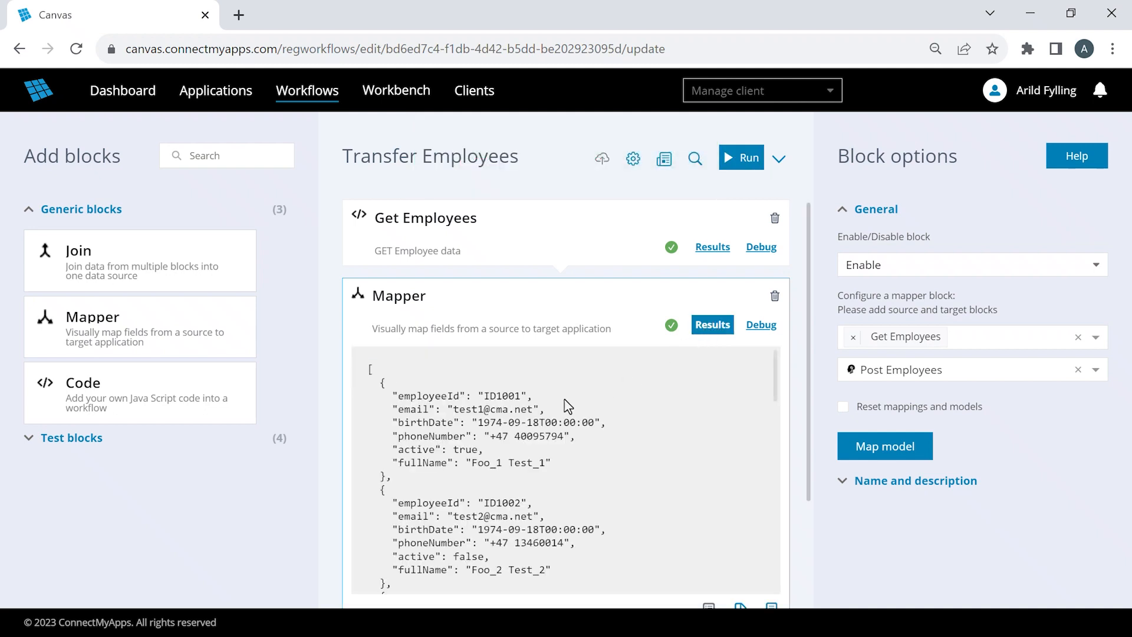
{"action": "left_click_drag", "start_coordinate": [392, 450], "coordinate": [483, 450]}
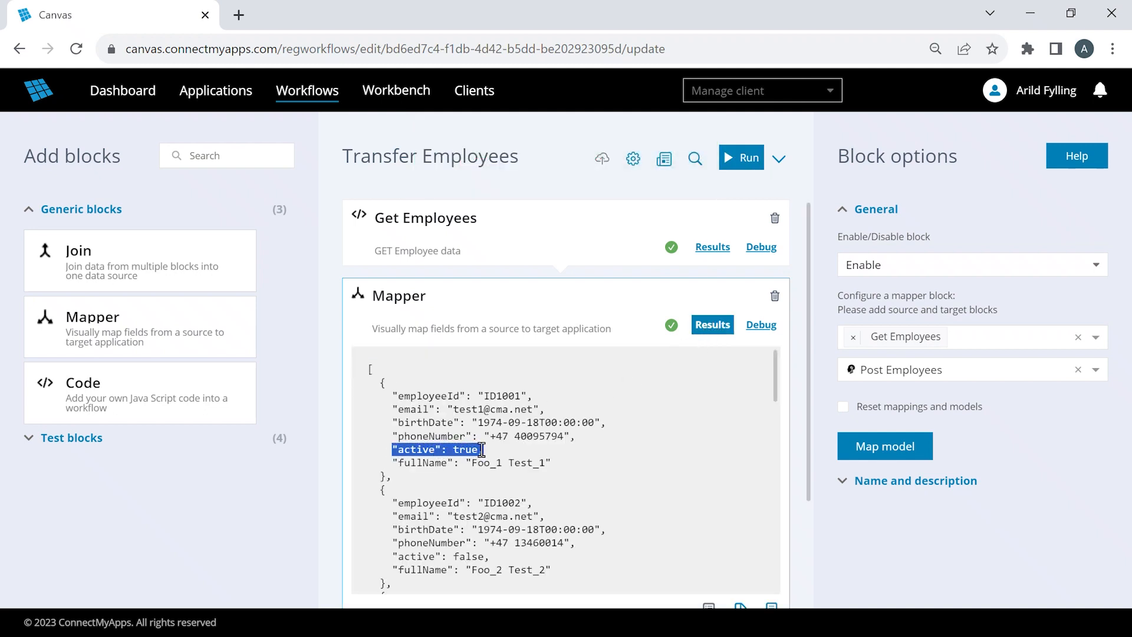
{"action": "left_click", "coordinate": [392, 559]}
{"action": "left_click_drag", "start_coordinate": [392, 559], "coordinate": [494, 566]}
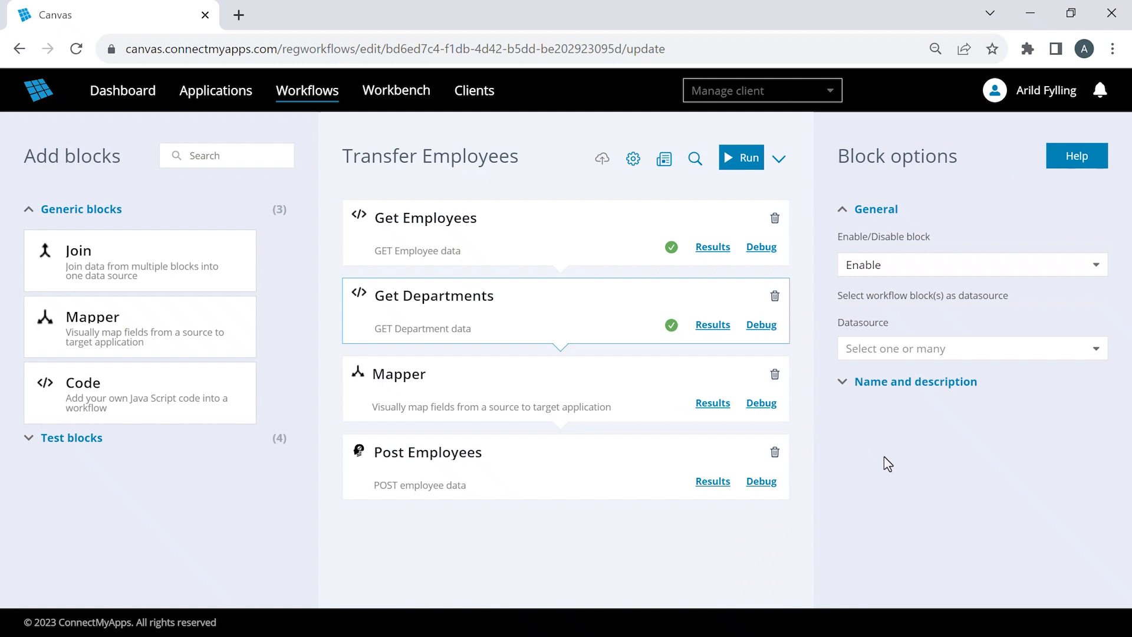
- Examine the departmentId and employeeId fields in the Get Departments results, and close the results
{"action": "left_click", "coordinate": [723, 331]}
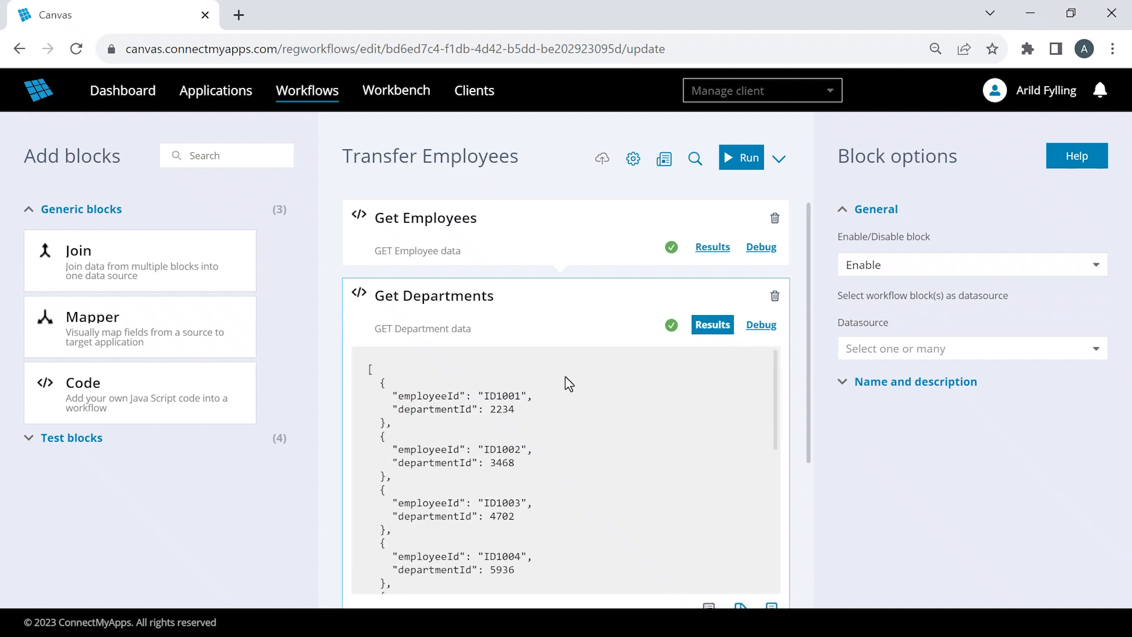
{"action": "double_click", "coordinate": [444, 408]}
{"action": "double_click", "coordinate": [444, 396]}
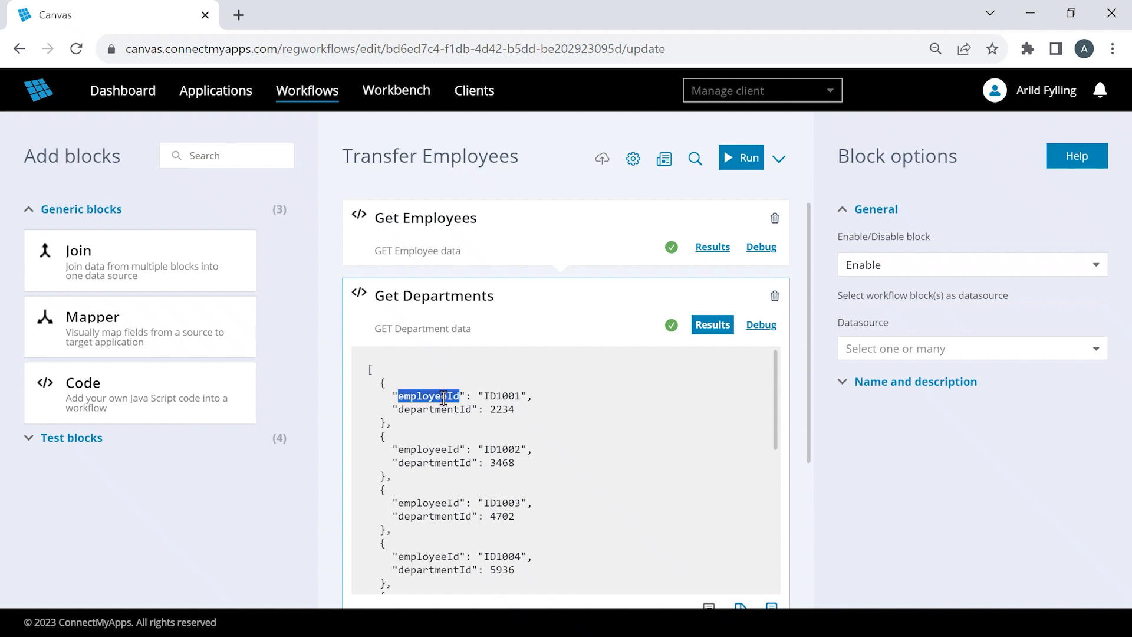
{"action": "left_click", "coordinate": [712, 324]}
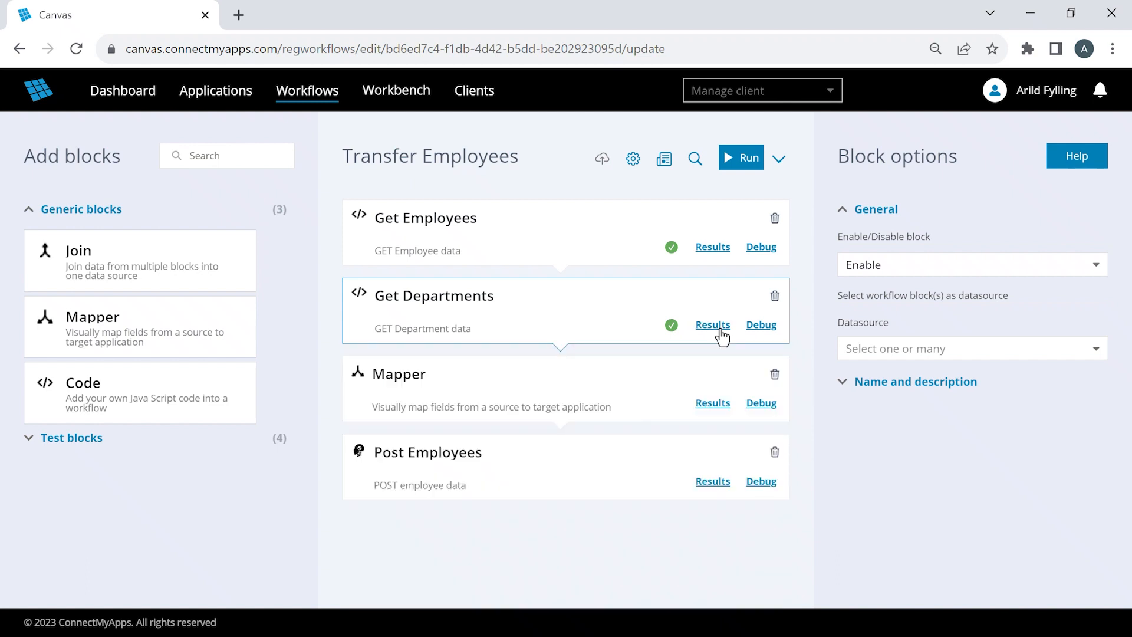
- Add Get Departments as an additional source block for the Mapper block
{"action": "left_click", "coordinate": [660, 382]}
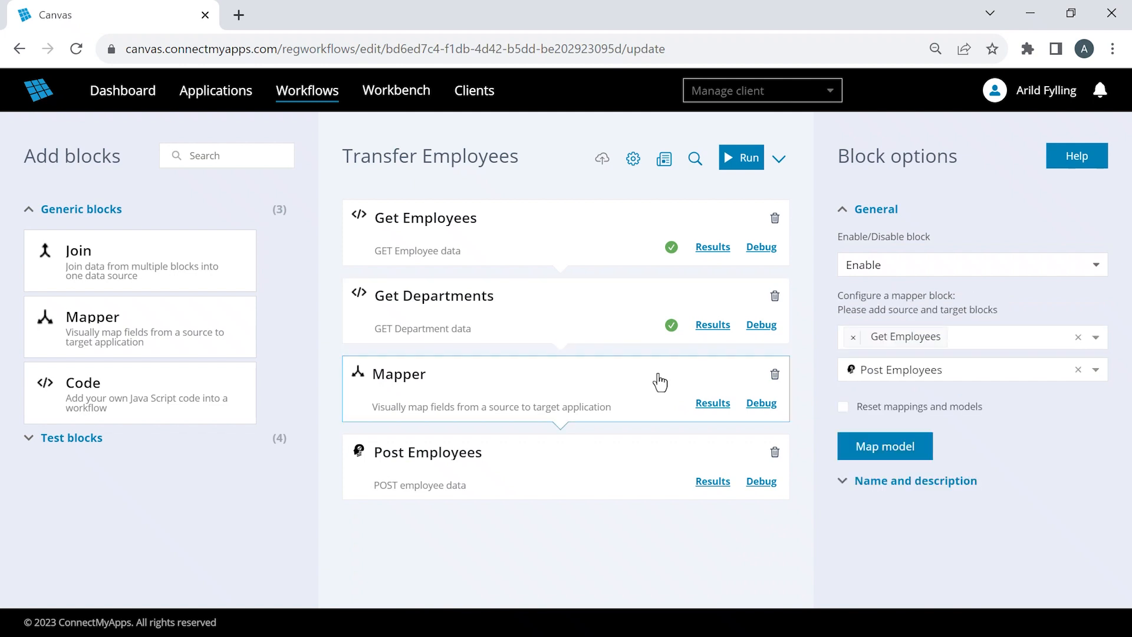
{"action": "left_click", "coordinate": [980, 341]}
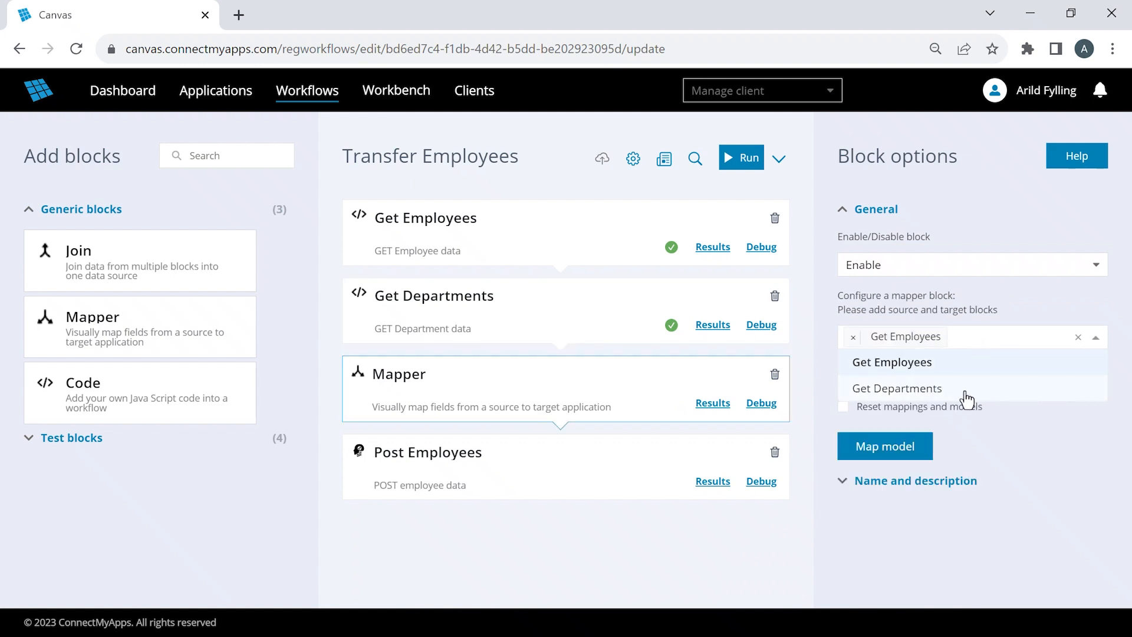
{"action": "left_click", "coordinate": [966, 393]}
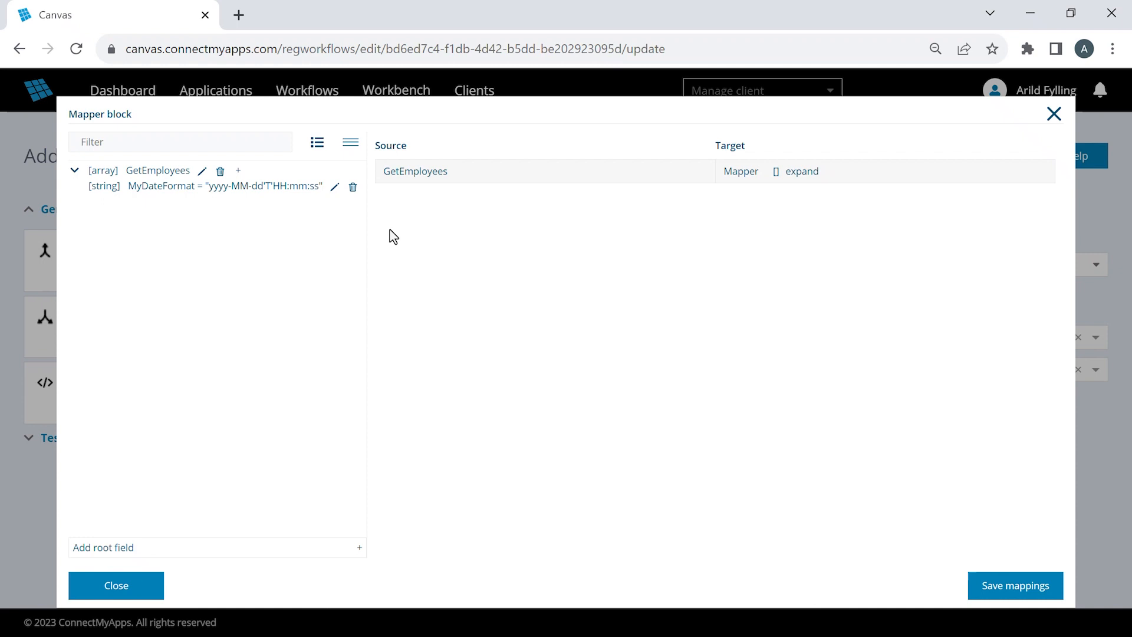
- Close the mapper, turn off Reset mappings and models for the Mapper block, and reopen its mapping model
{"action": "left_click", "coordinate": [1054, 114]}
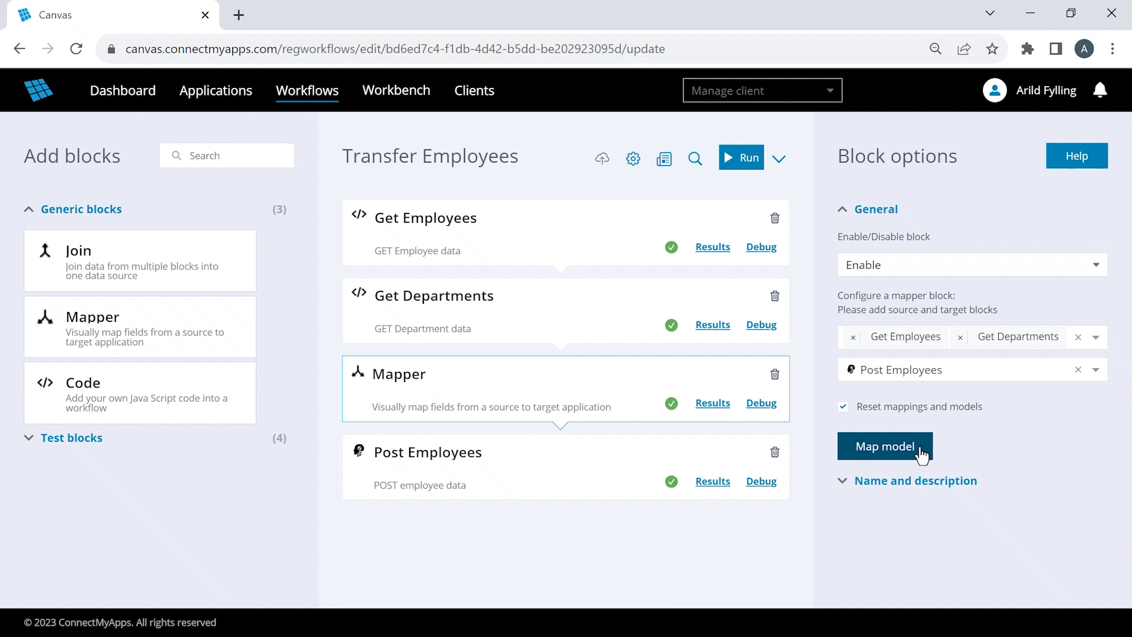
{"action": "left_click", "coordinate": [843, 409]}
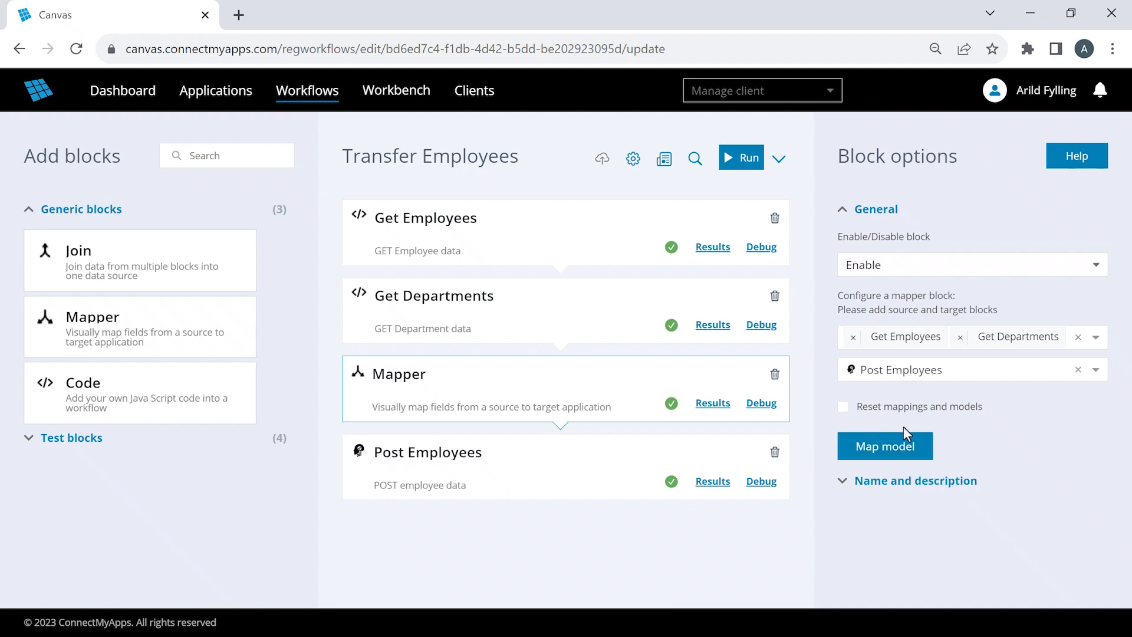
{"action": "left_click", "coordinate": [922, 452]}
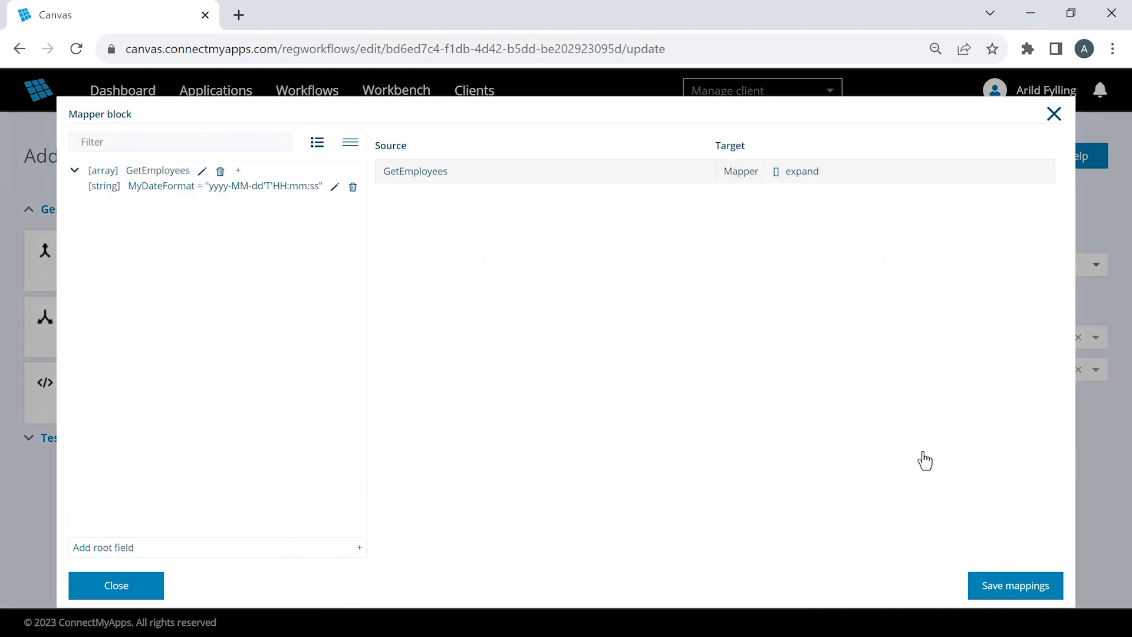
- Add a root property named GetDepartments of type Array to the source model
{"action": "left_click", "coordinate": [358, 548]}
{"action": "left_click", "coordinate": [545, 348]}
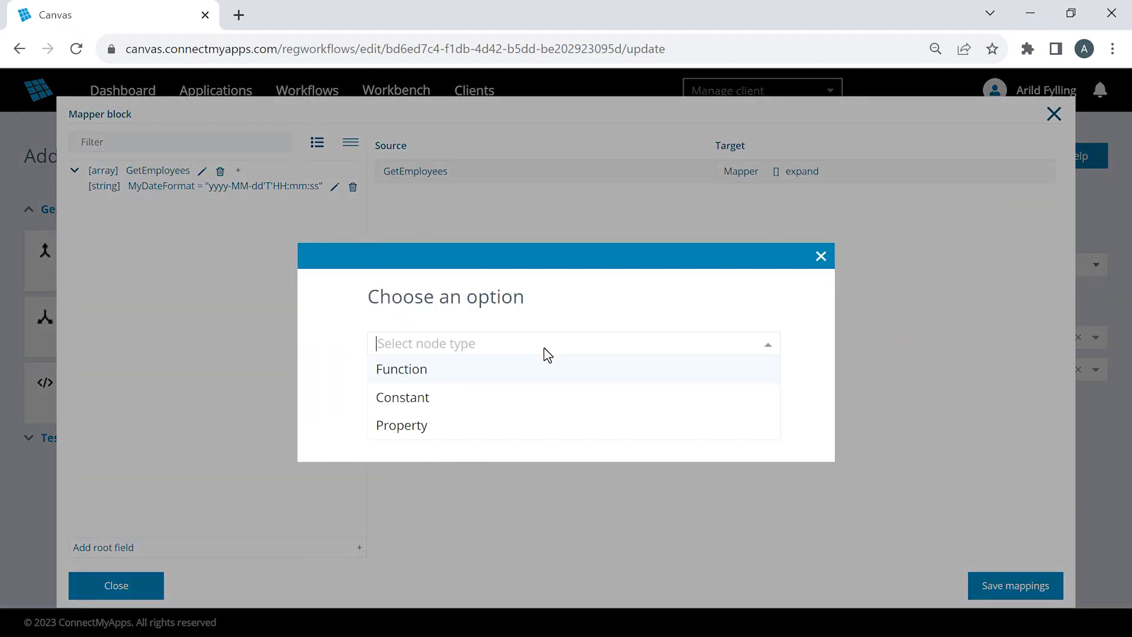
{"action": "left_click", "coordinate": [481, 425]}
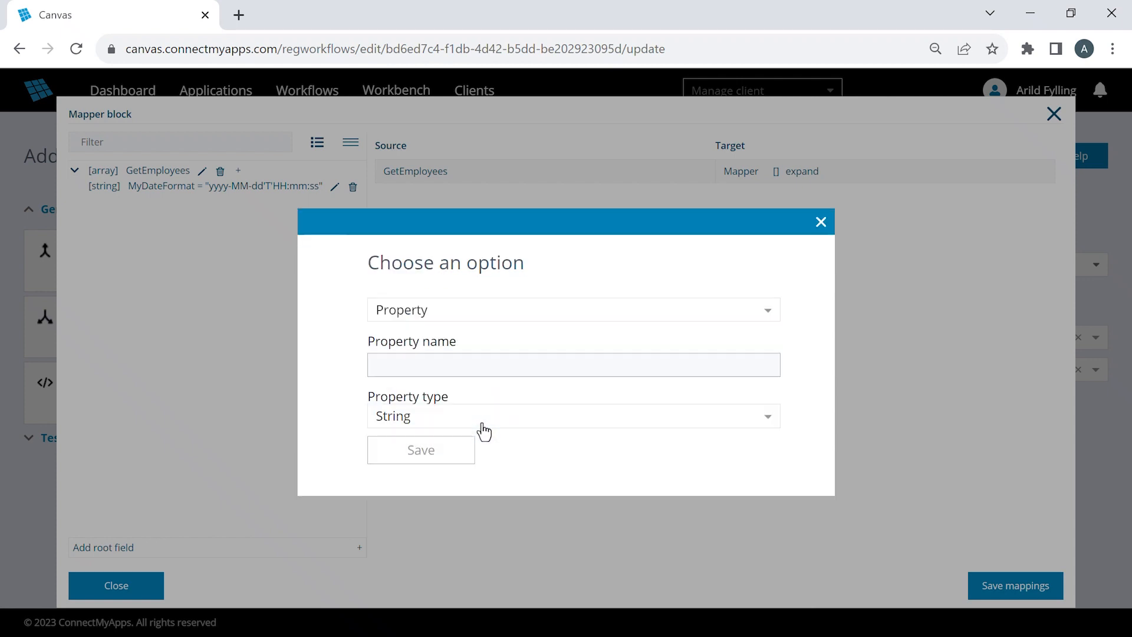
{"action": "left_click", "coordinate": [484, 432]}
{"action": "left_click", "coordinate": [472, 557]}
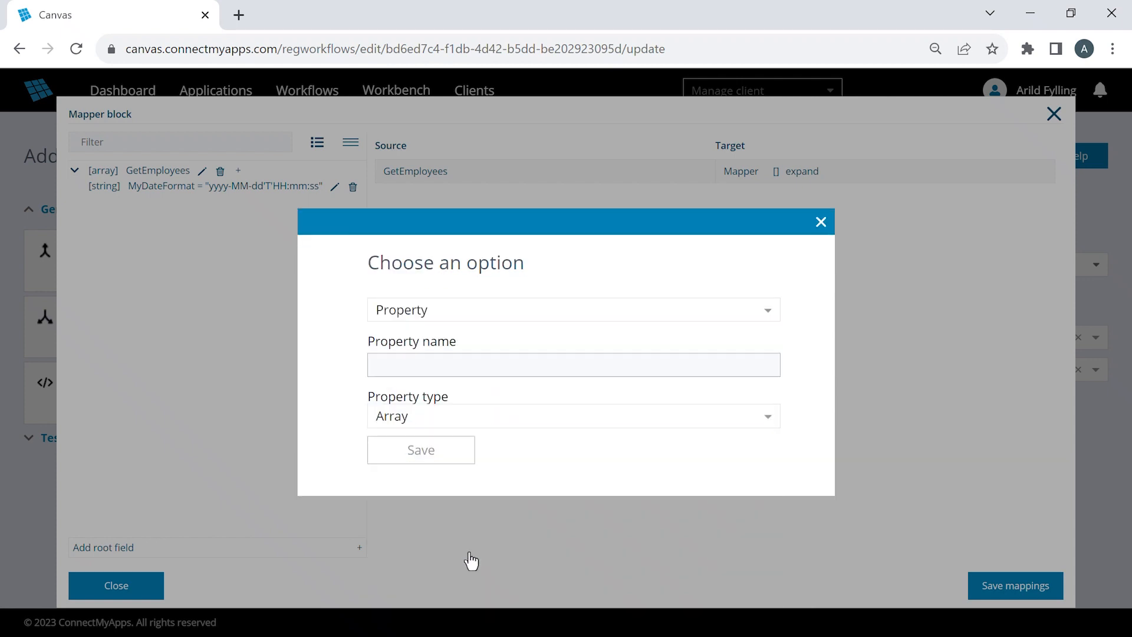
{"action": "left_click", "coordinate": [450, 364]}
{"action": "type", "text": "GetD"}
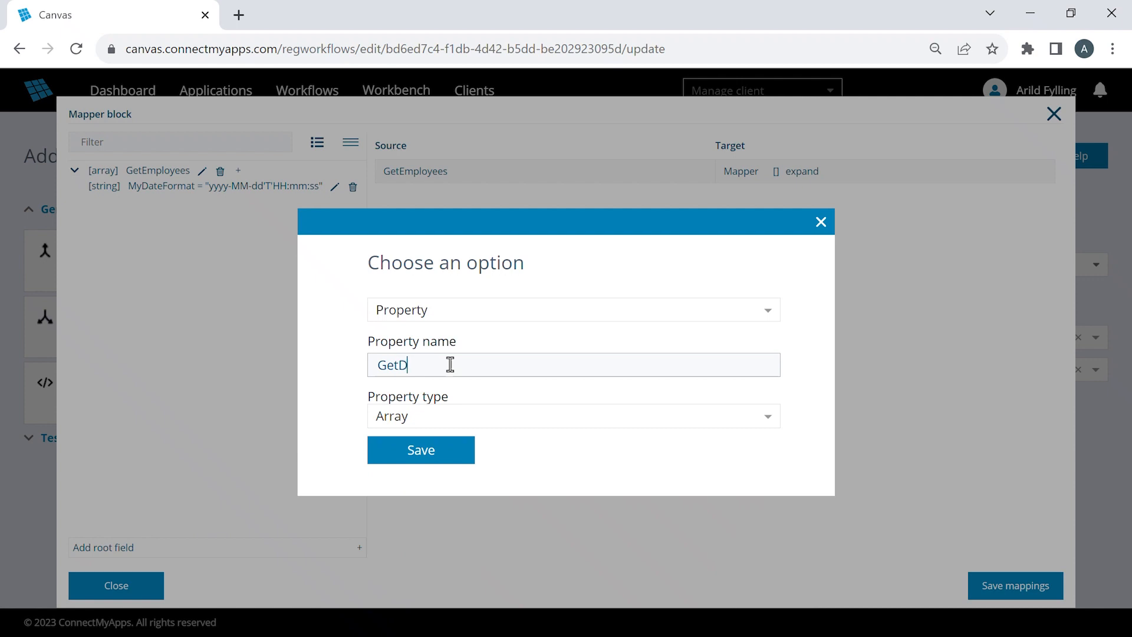
{"action": "type", "text": "epartments"}
{"action": "left_click", "coordinate": [443, 467]}
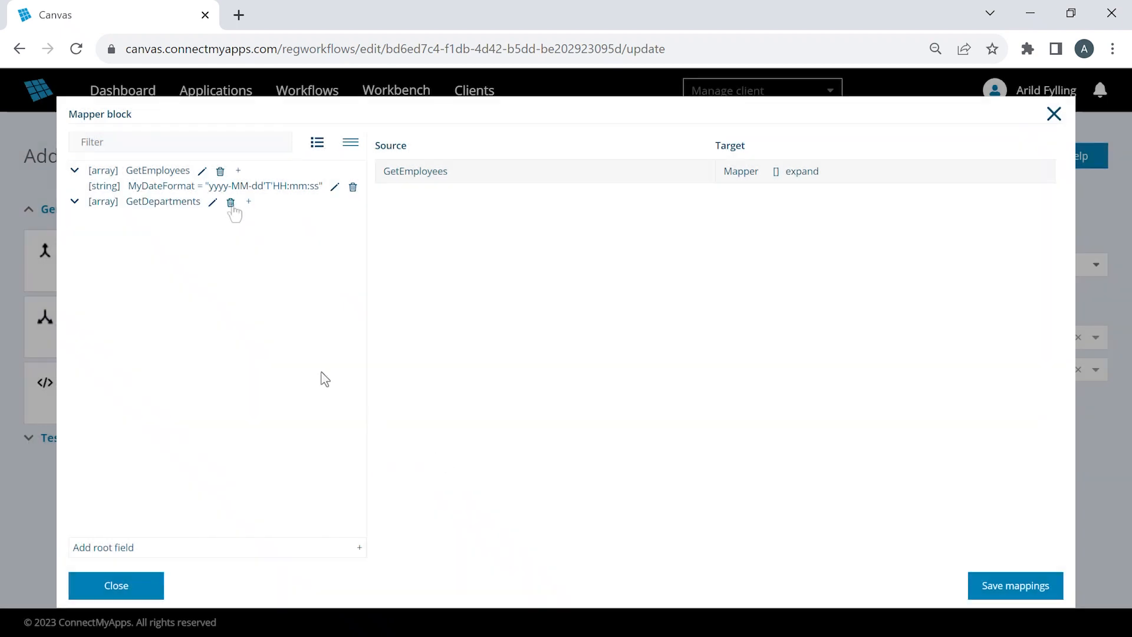
- Add a string property named employeeId under the GetDepartments array
{"action": "left_click", "coordinate": [248, 202]}
{"action": "left_click", "coordinate": [511, 348]}
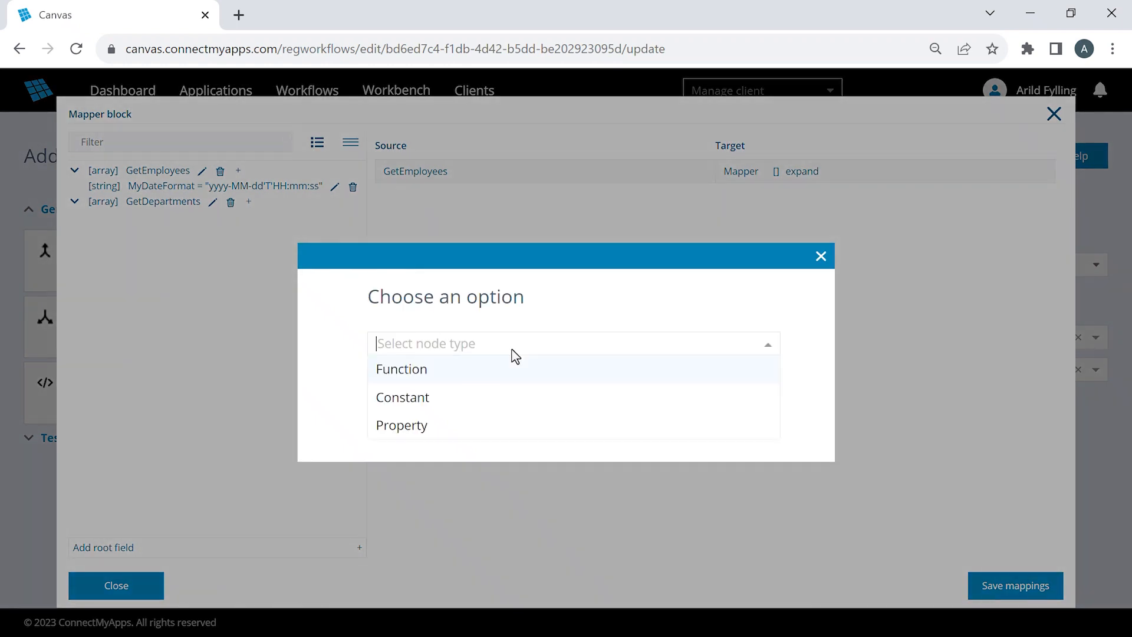
{"action": "left_click", "coordinate": [479, 426]}
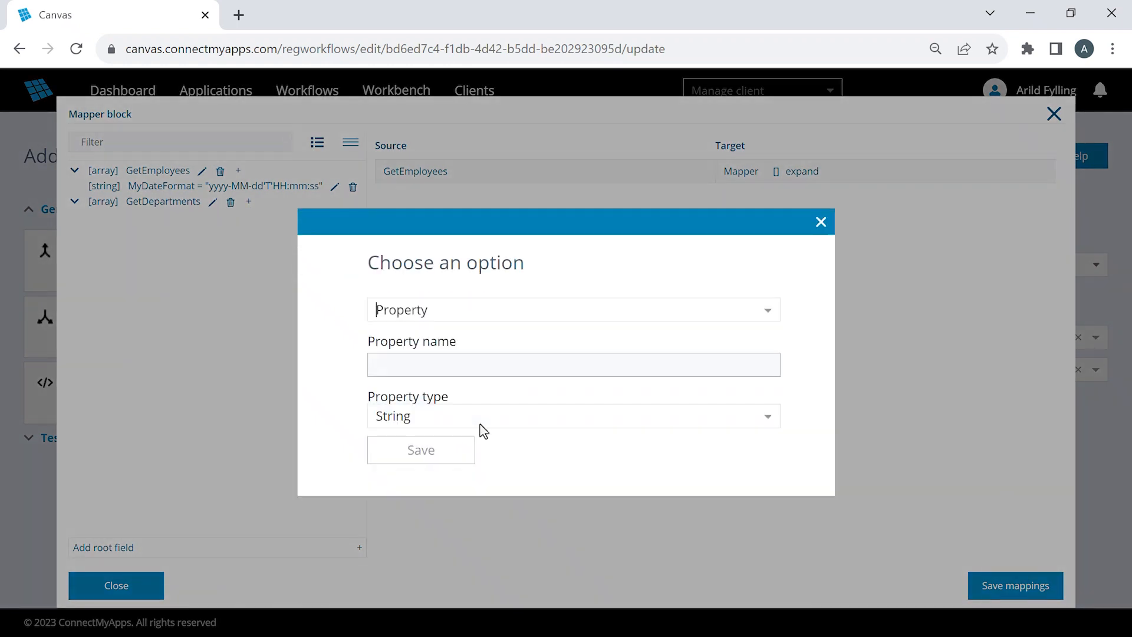
{"action": "left_click", "coordinate": [508, 359]}
{"action": "type", "text": "employeeId"}
{"action": "left_click", "coordinate": [448, 454]}
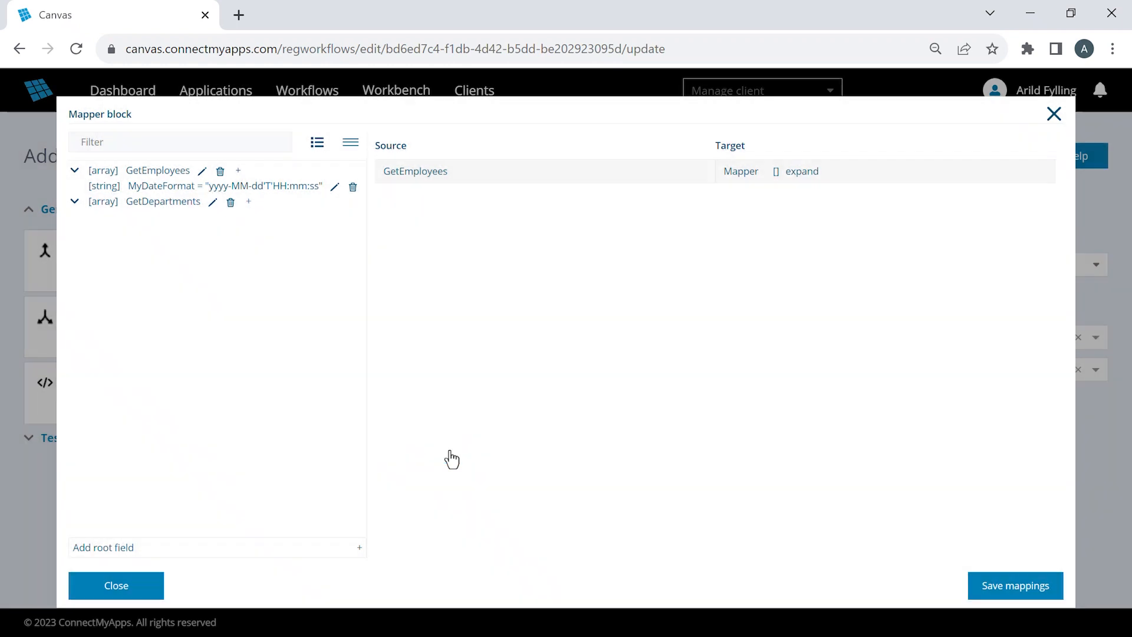
- Add a string property named departmentId under the GetDepartments array
{"action": "left_click", "coordinate": [247, 204]}
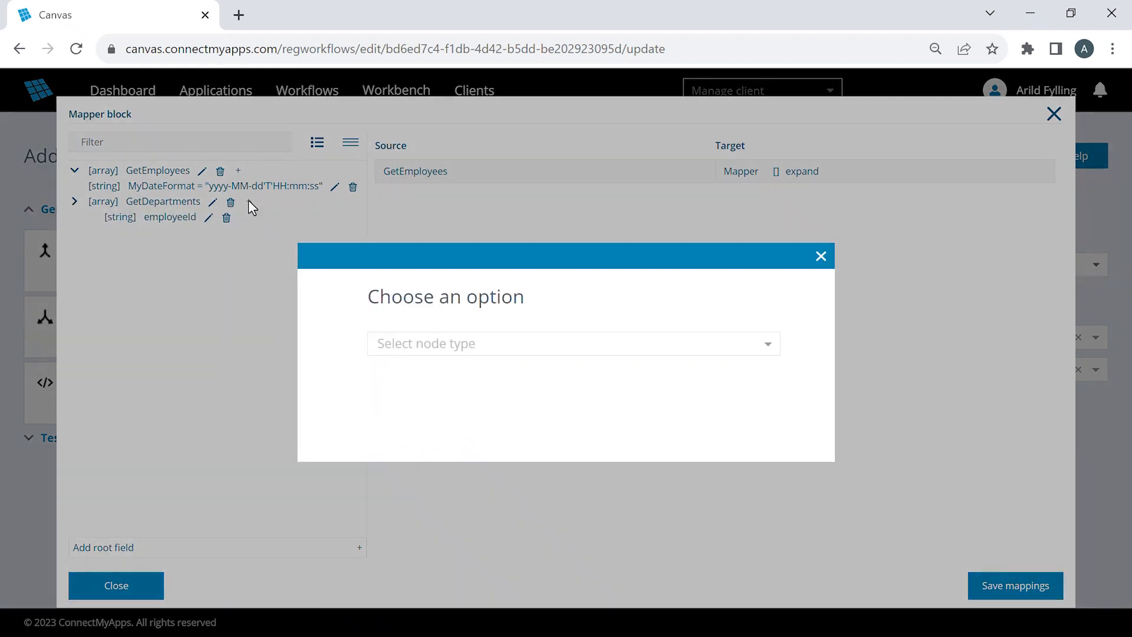
{"action": "left_click", "coordinate": [512, 340]}
{"action": "left_click", "coordinate": [492, 419]}
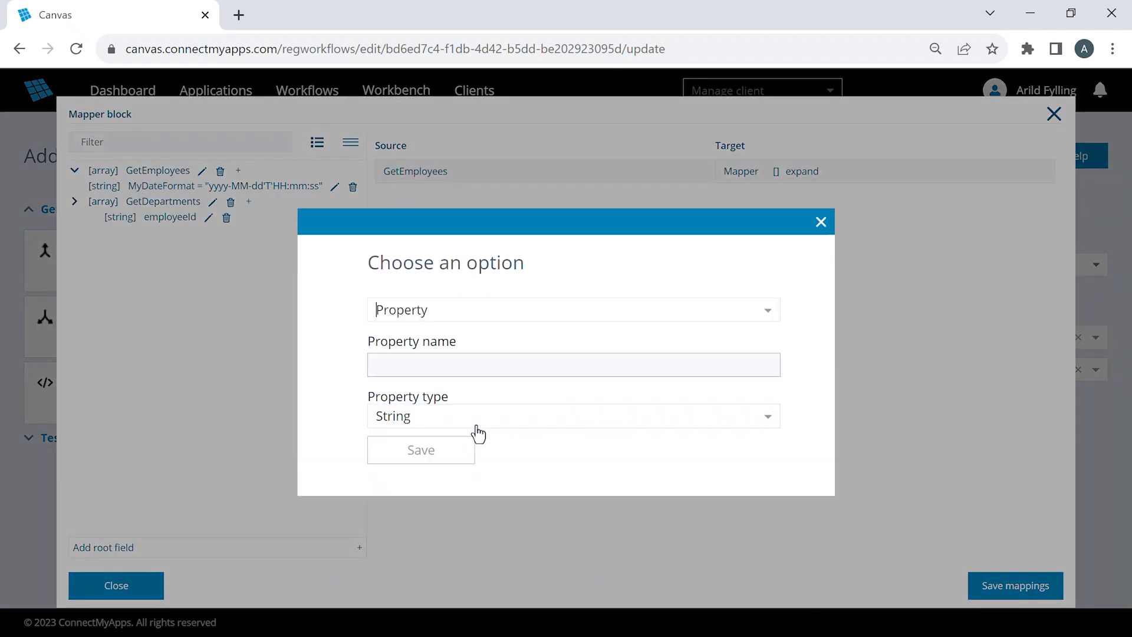
{"action": "left_click", "coordinate": [534, 369]}
{"action": "type", "text": "departmentId"}
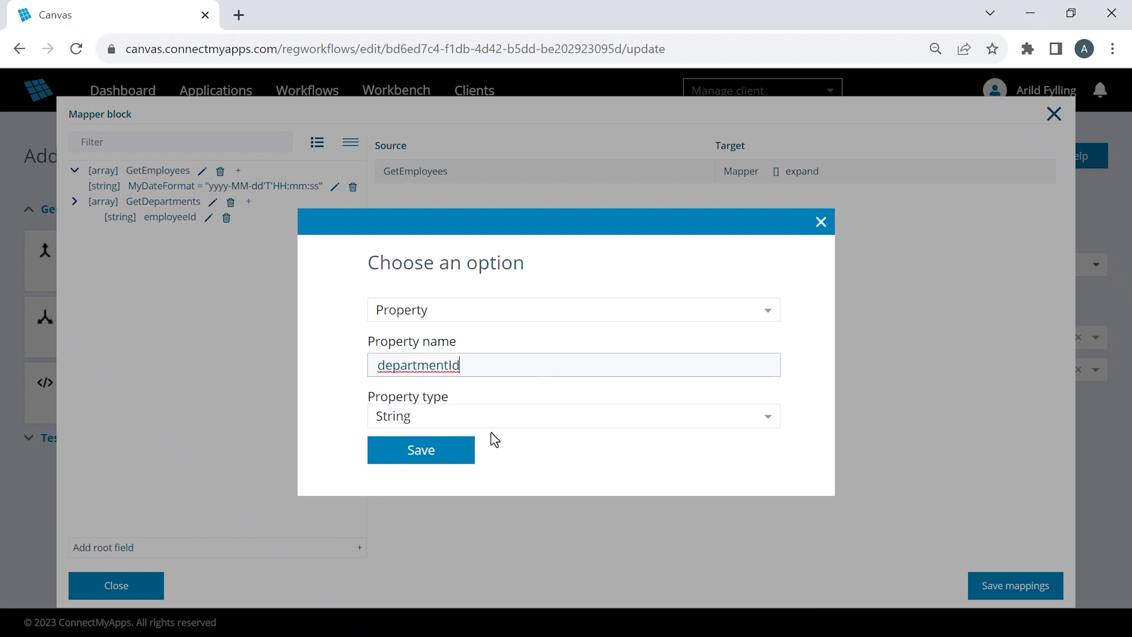
{"action": "left_click", "coordinate": [461, 455]}
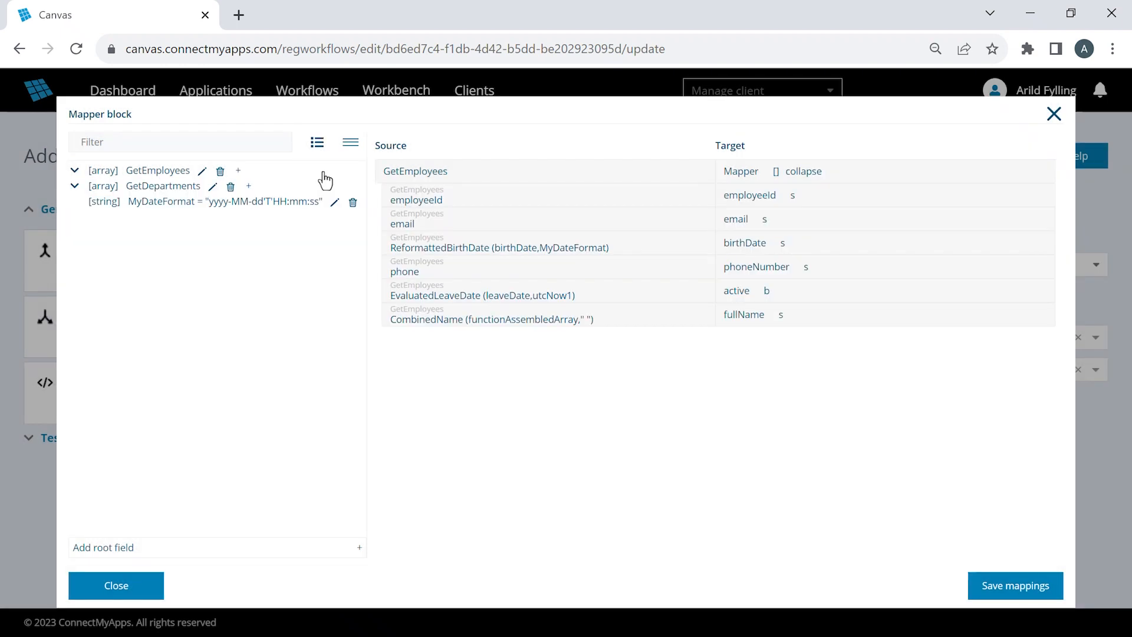
- Add a find function named FoundDepartment under GetEmployees, with array GetDepartments and predicate item.employeeId == #.GetEmployees.employeeId
{"action": "left_click", "coordinate": [239, 172]}
{"action": "left_click", "coordinate": [536, 344]}
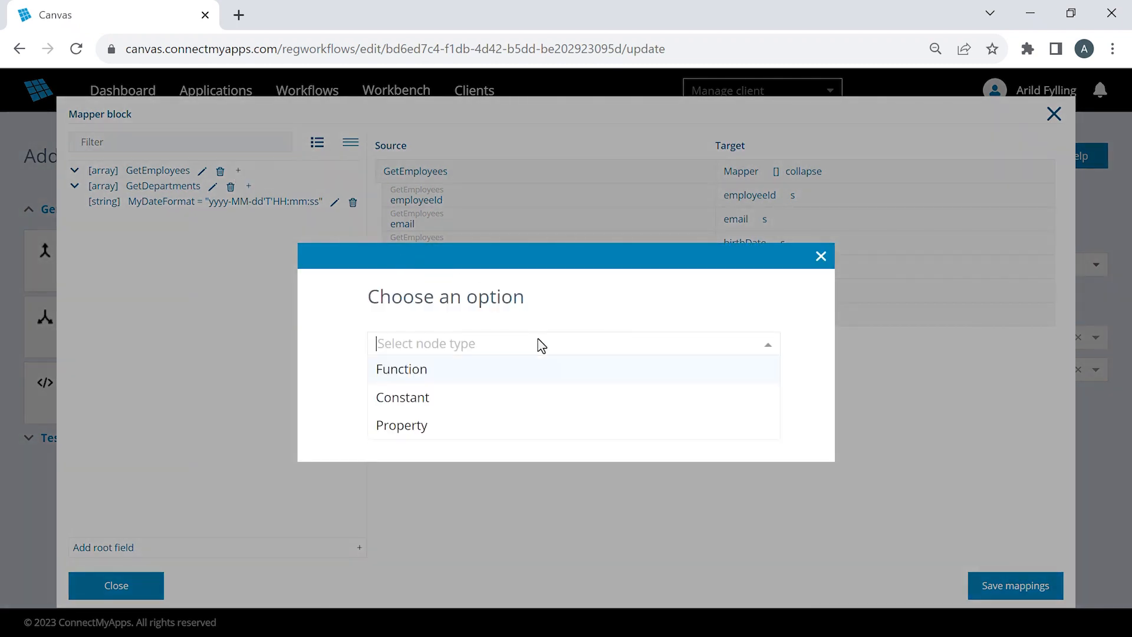
{"action": "left_click", "coordinate": [529, 378]}
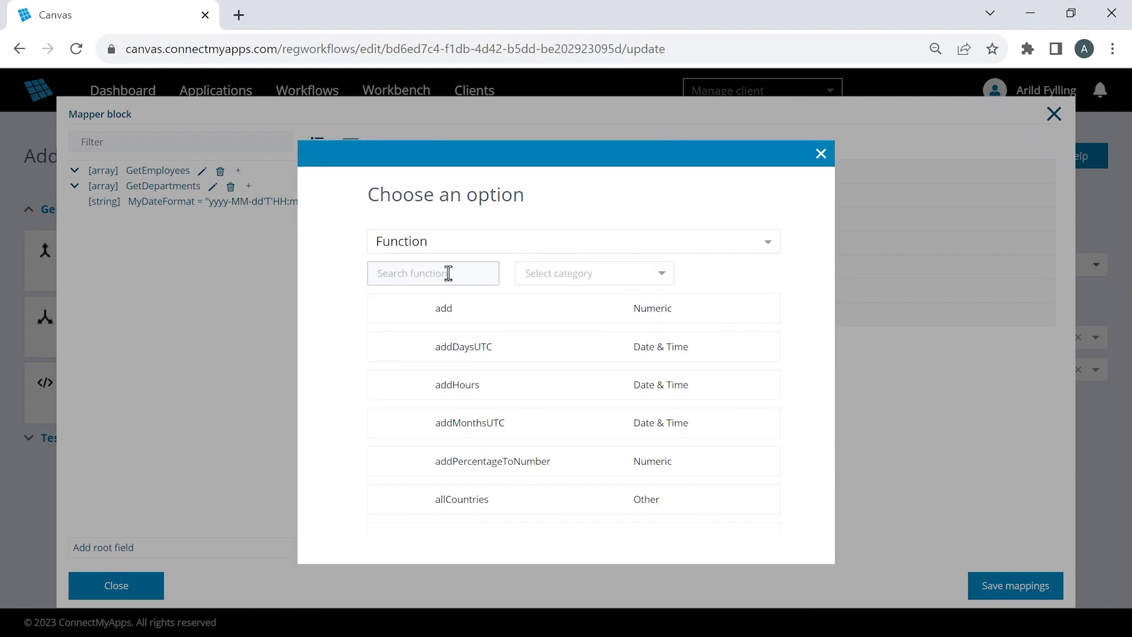
{"action": "left_click", "coordinate": [448, 273]}
{"action": "type", "text": "find"}
{"action": "left_click", "coordinate": [482, 313]}
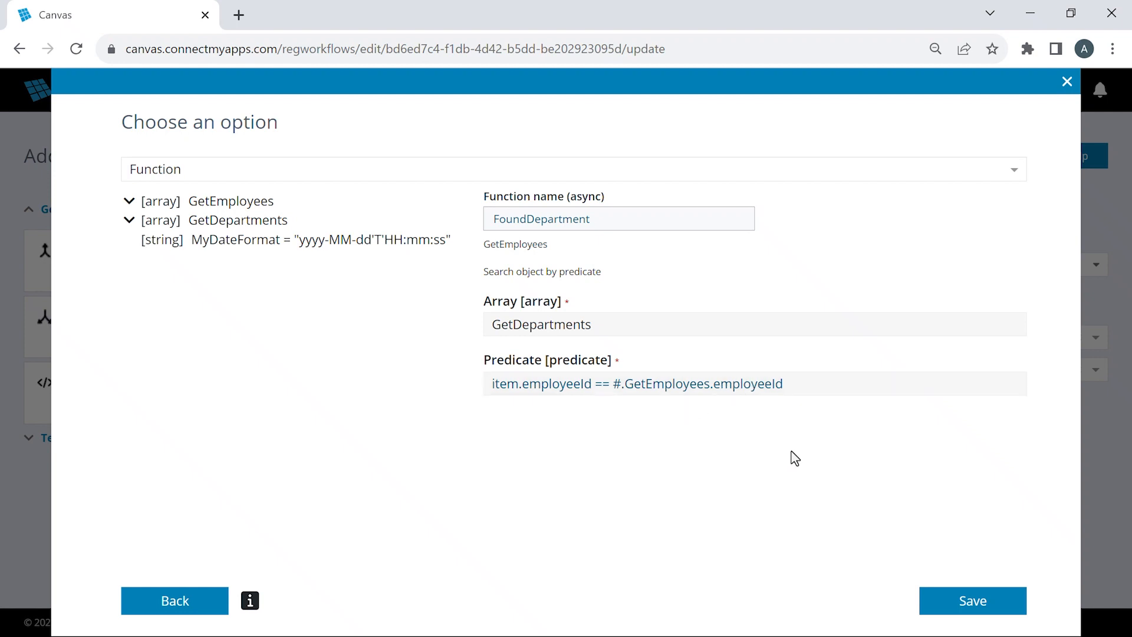
{"action": "left_click", "coordinate": [970, 601]}
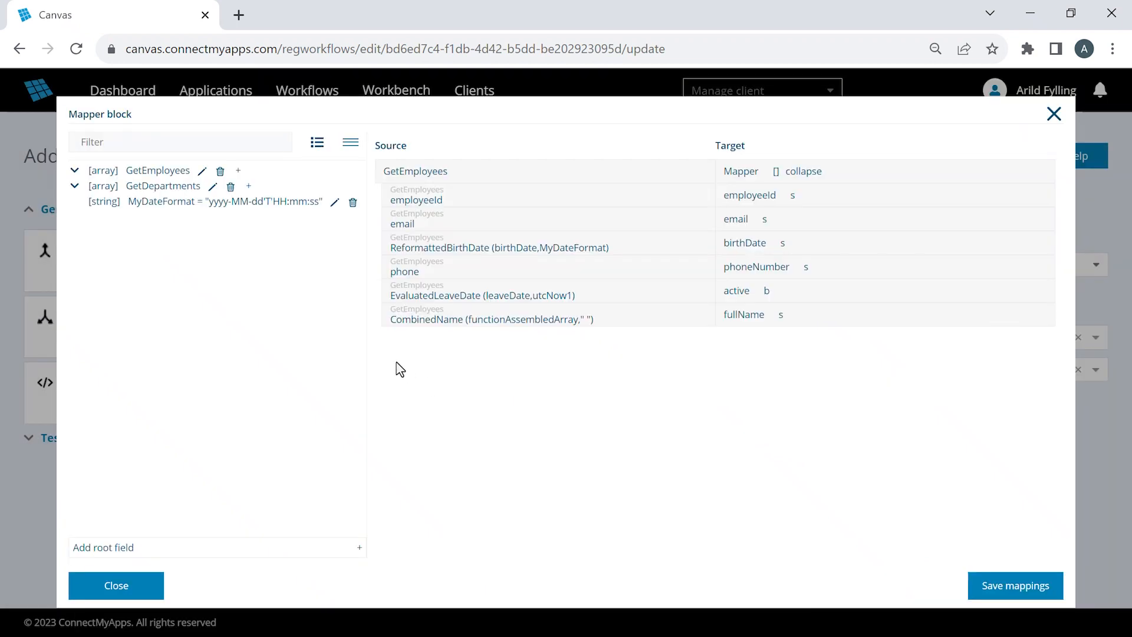
- Add a departmentId field to the Mapper target, map FoundDepartment's departmentId to it, and save the mappings
{"action": "left_click", "coordinate": [75, 172]}
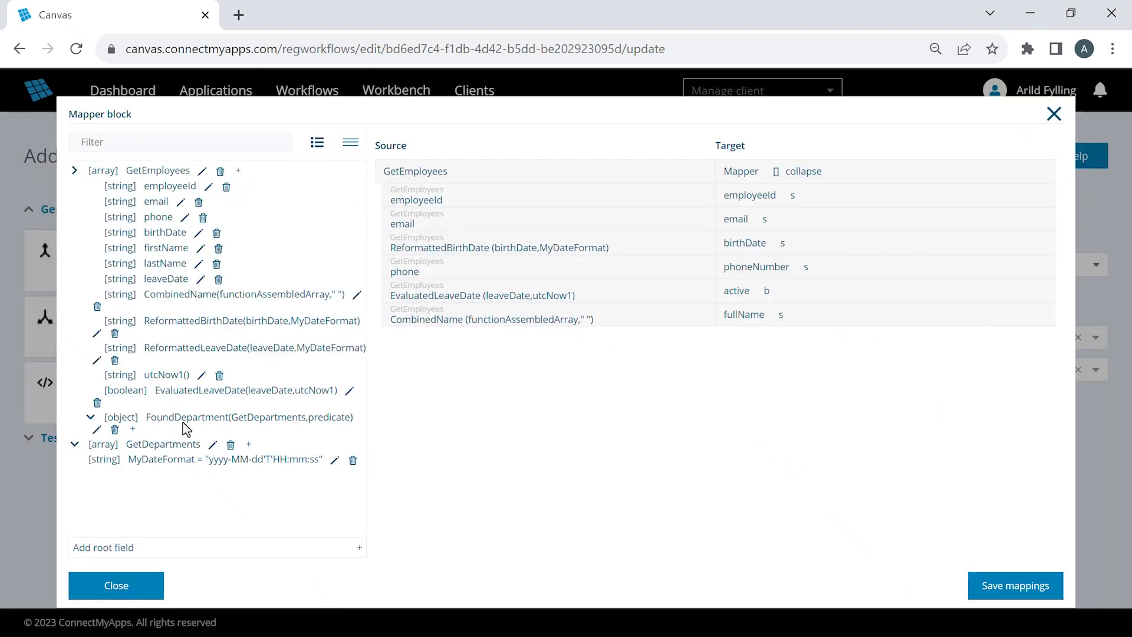
{"action": "left_click", "coordinate": [90, 417]}
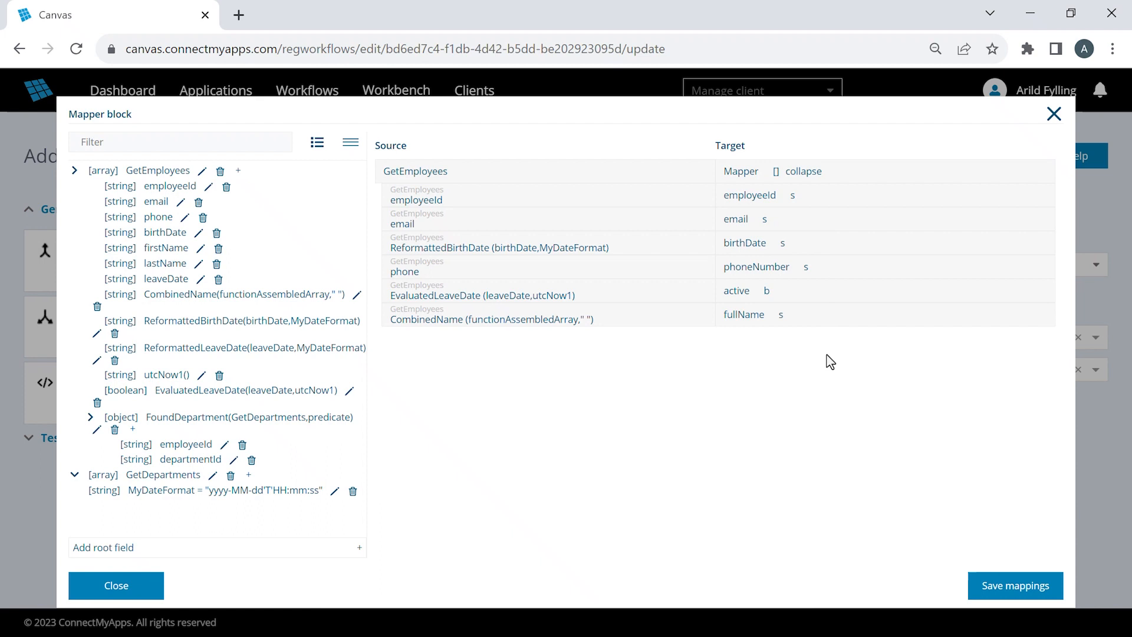
{"action": "mouse_move", "coordinate": [831, 184]}
{"action": "left_click", "coordinate": [787, 172]}
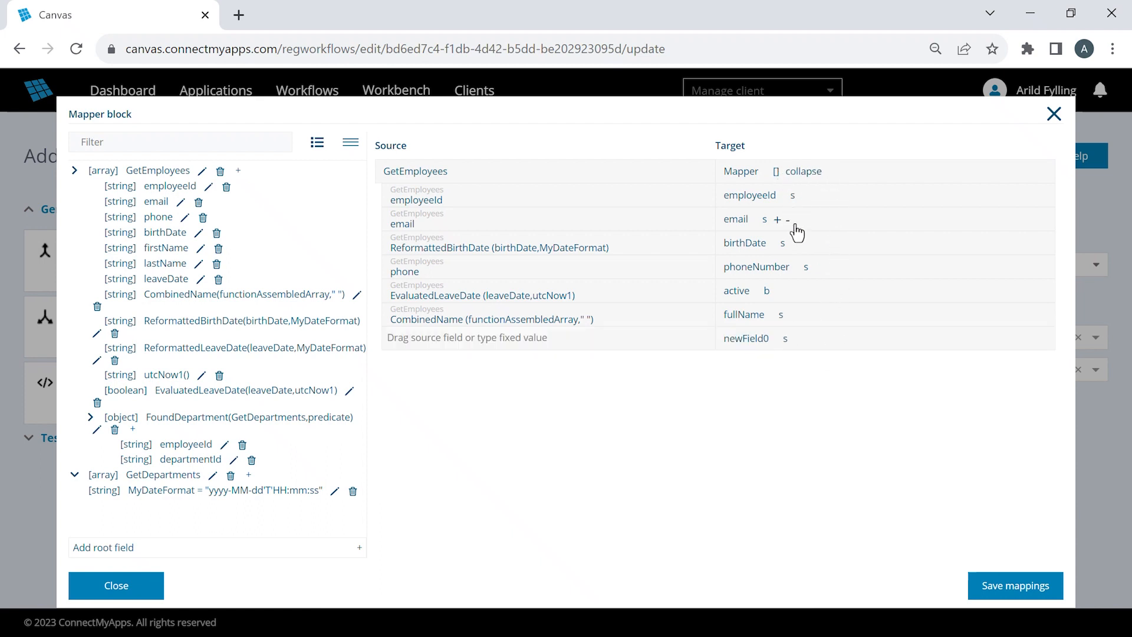
{"action": "left_click", "coordinate": [785, 340]}
{"action": "key", "text": "ctrl+a"}
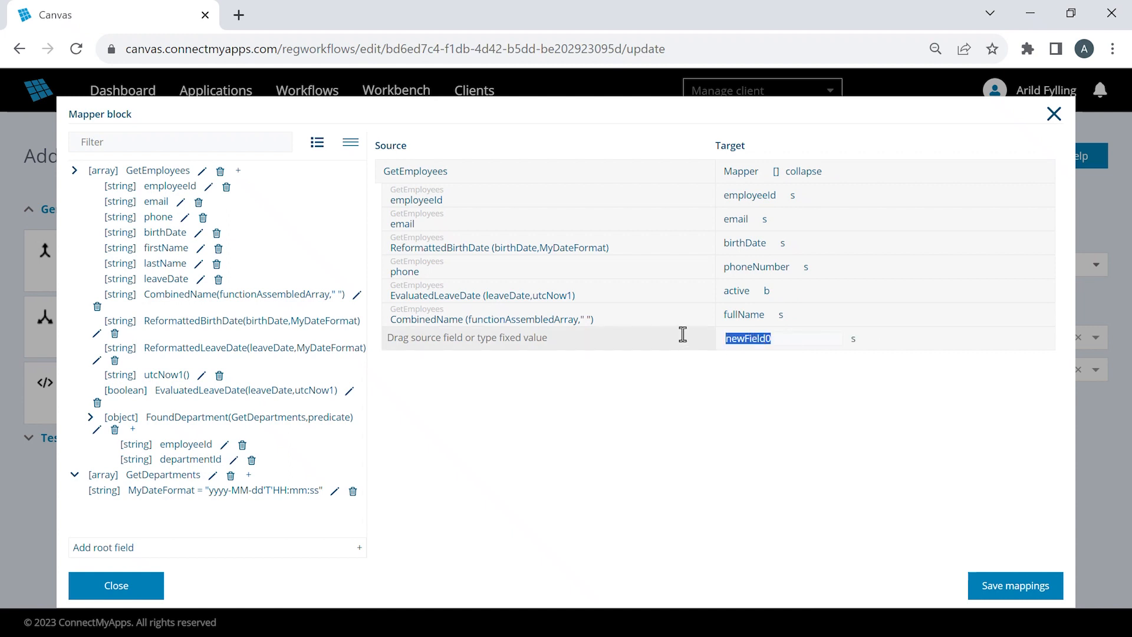
{"action": "type", "text": "departmentId"}
{"action": "key", "text": "Return"}
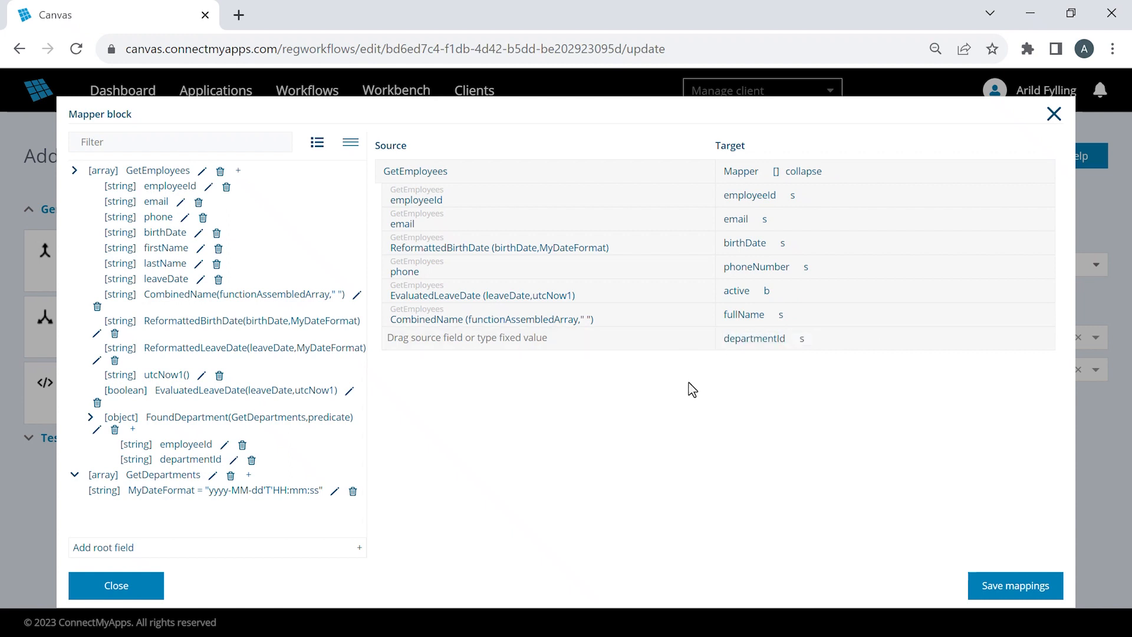
{"action": "left_click_drag", "start_coordinate": [198, 461], "coordinate": [566, 339]}
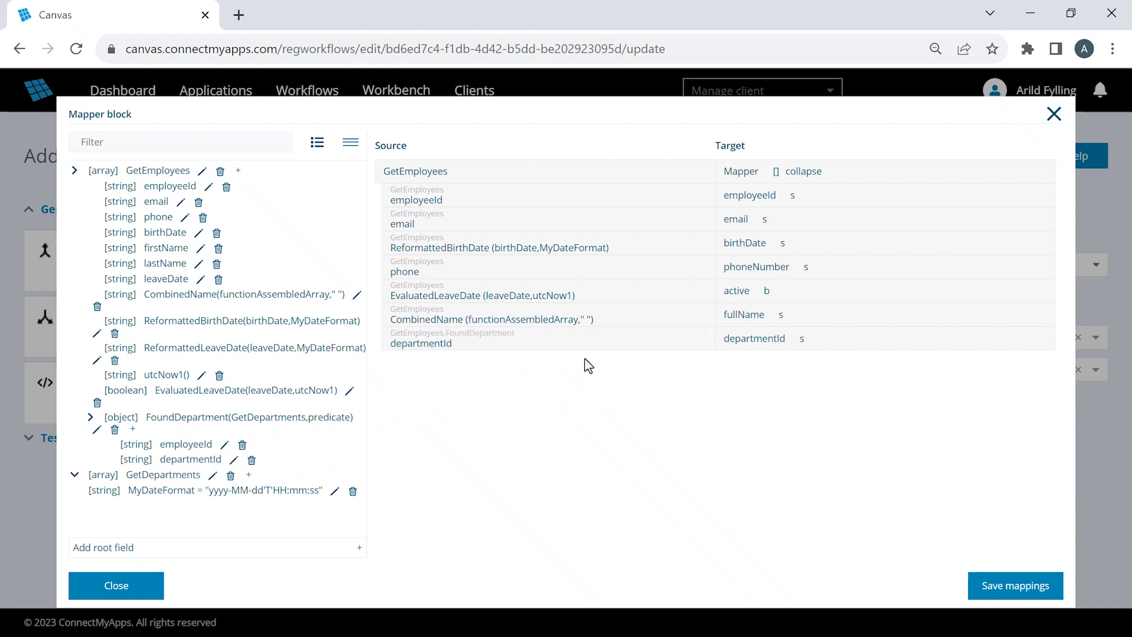
{"action": "left_click", "coordinate": [1005, 586]}
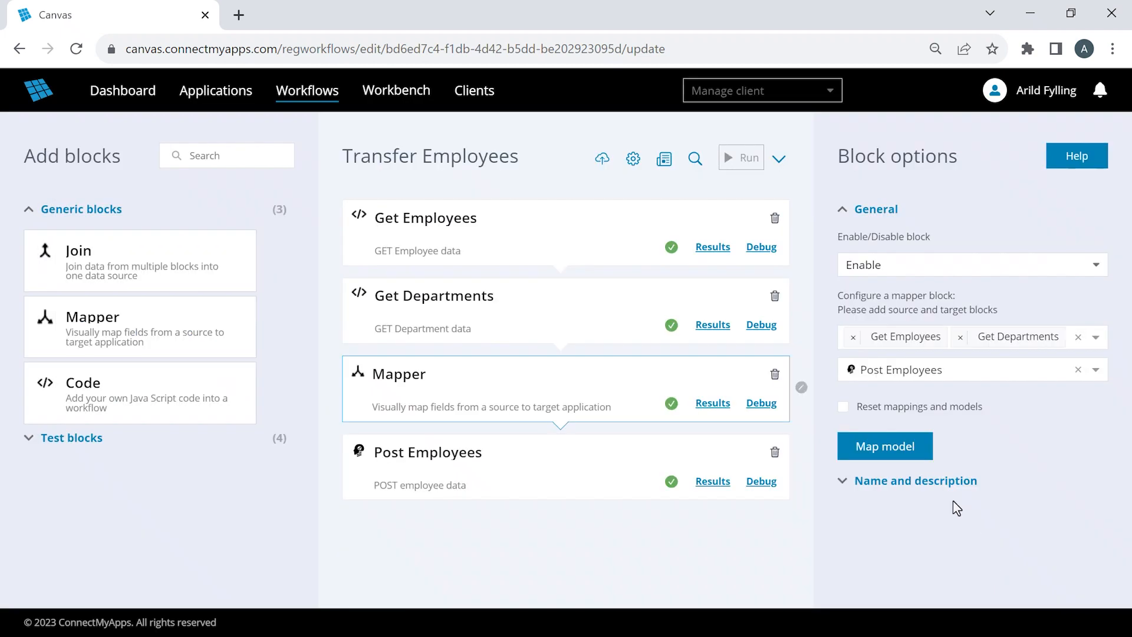
- Save the Transfer Employees workflow and run it
{"action": "left_click", "coordinate": [602, 158]}
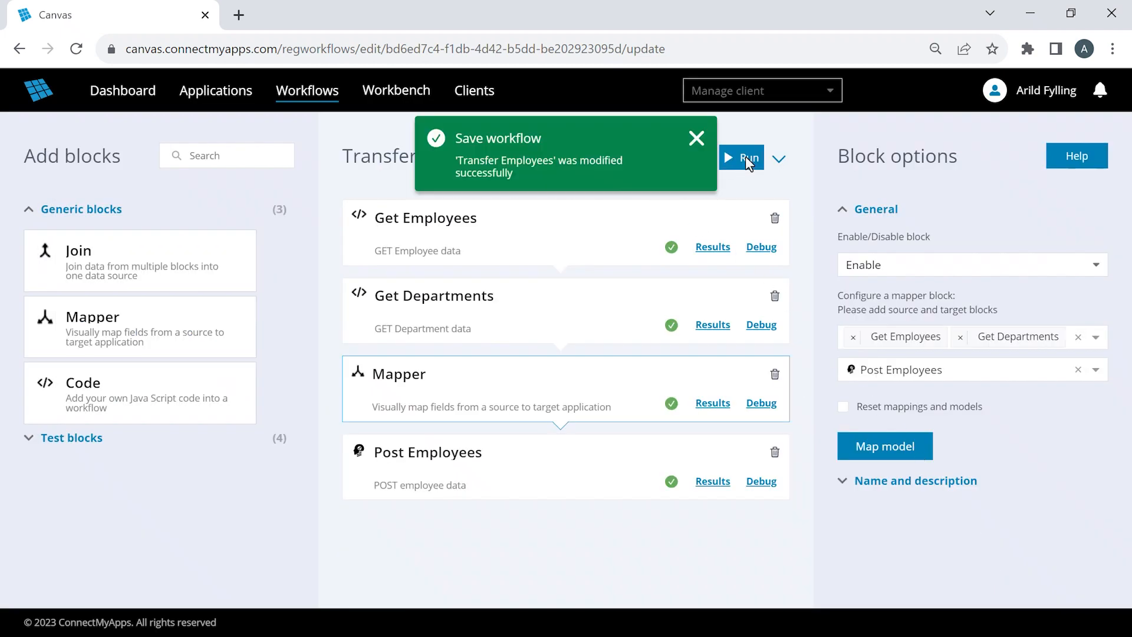
{"action": "left_click", "coordinate": [747, 161]}
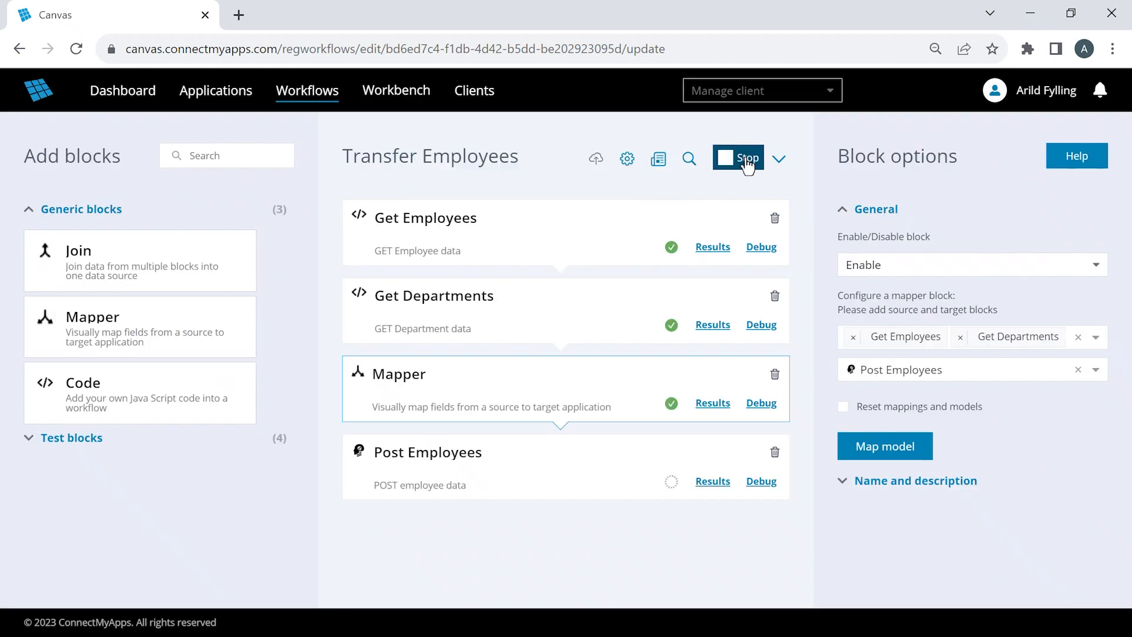
- Compare the first employee's employeeId in the Get Employees and Get Departments results, and check the matching departmentId
{"action": "left_click", "coordinate": [712, 247]}
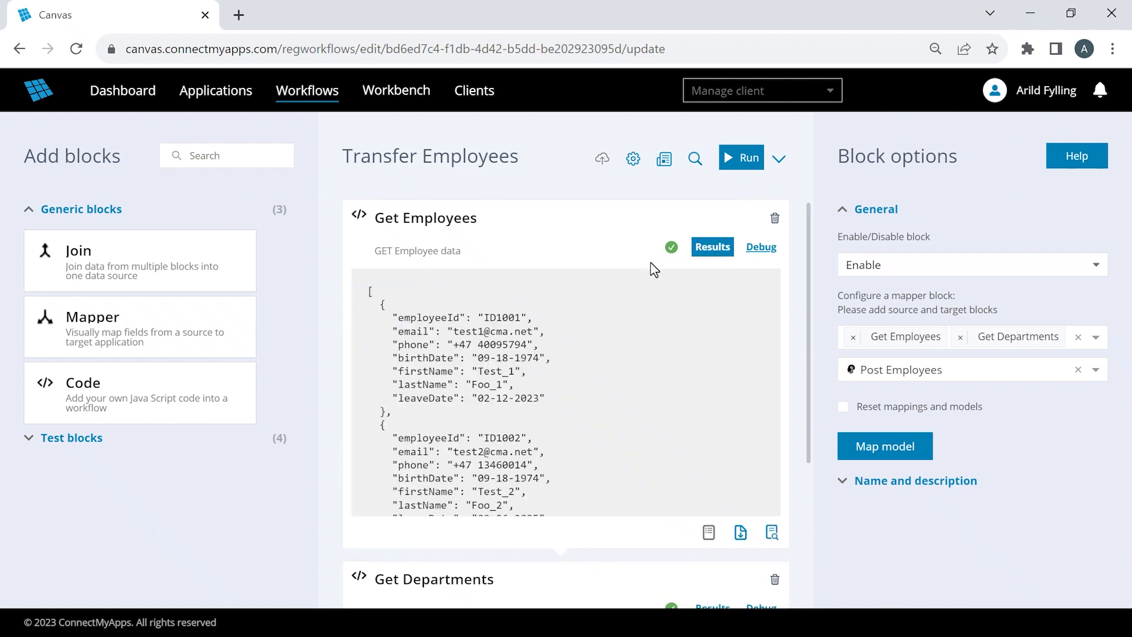
{"action": "double_click", "coordinate": [504, 316]}
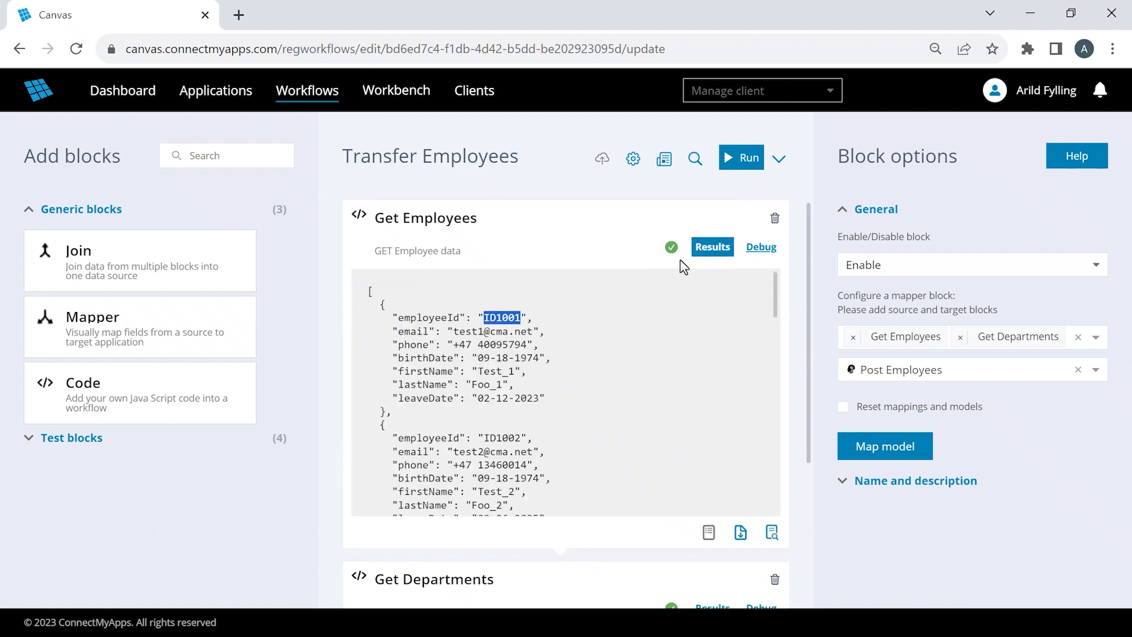
{"action": "left_click", "coordinate": [709, 250]}
{"action": "left_click", "coordinate": [710, 326]}
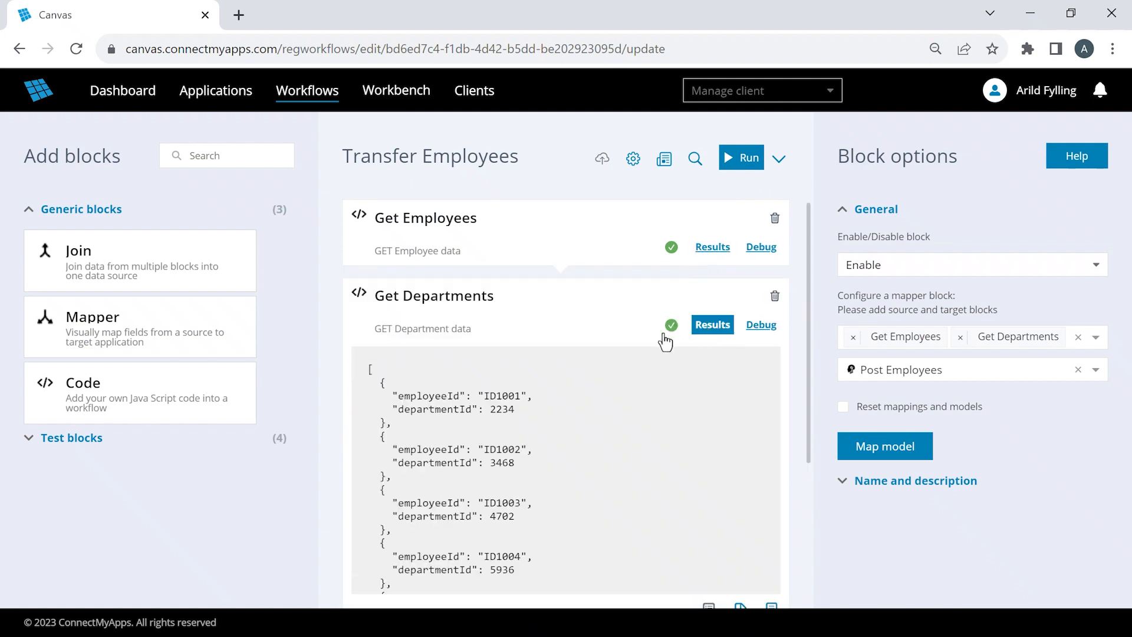
{"action": "double_click", "coordinate": [503, 395]}
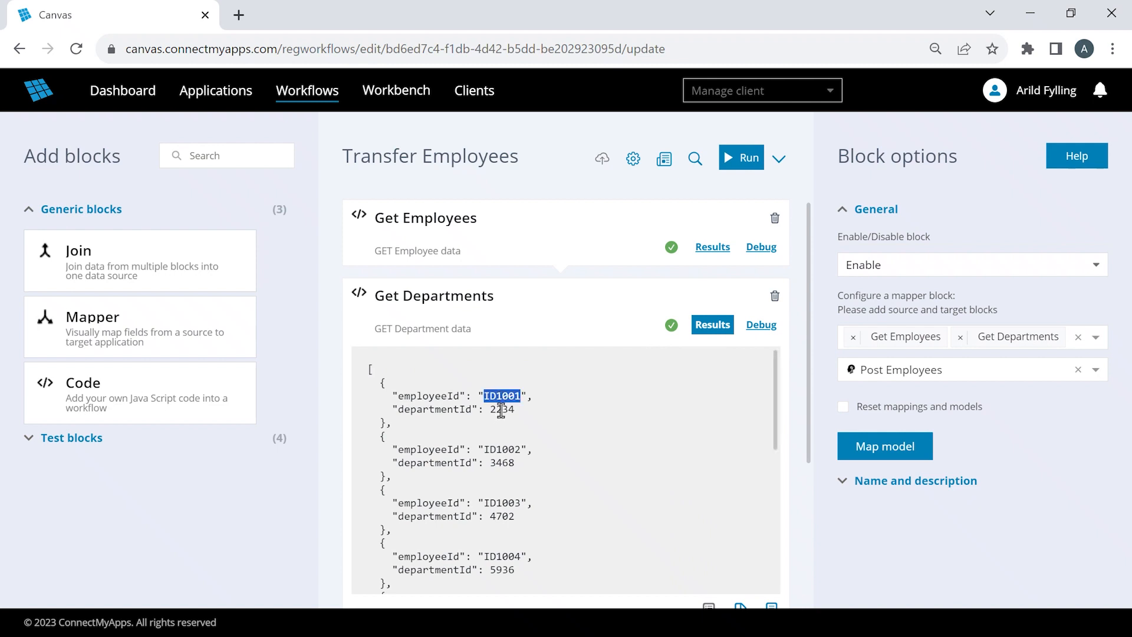
{"action": "double_click", "coordinate": [501, 409]}
{"action": "left_click", "coordinate": [711, 326]}
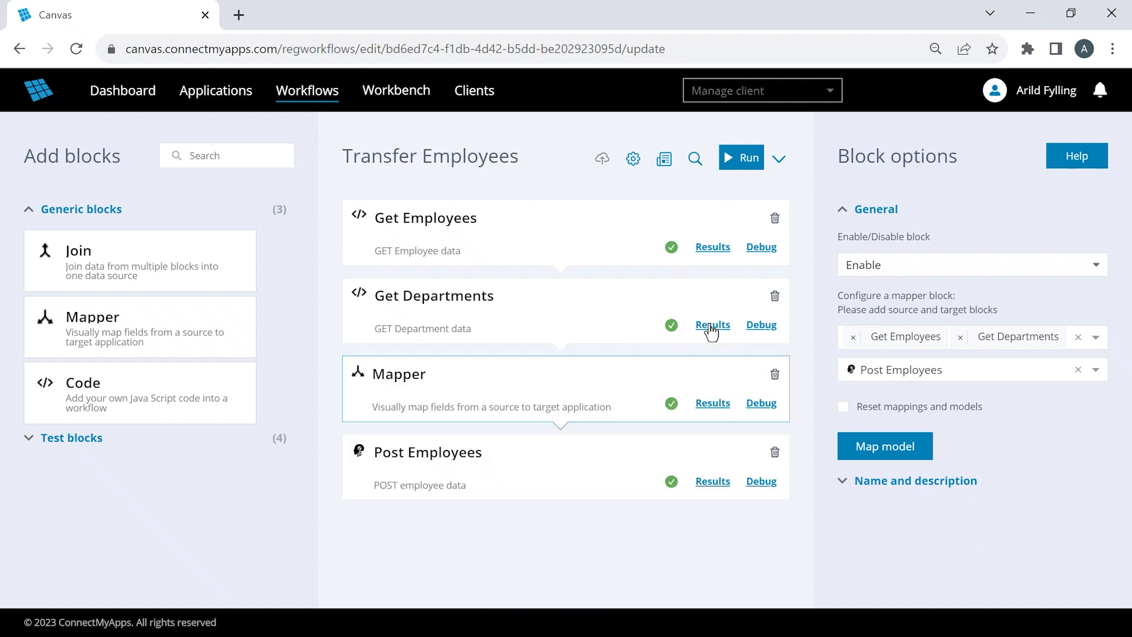
- Check the first employee's employeeId and departmentId in the Mapper results
{"action": "left_click", "coordinate": [707, 406]}
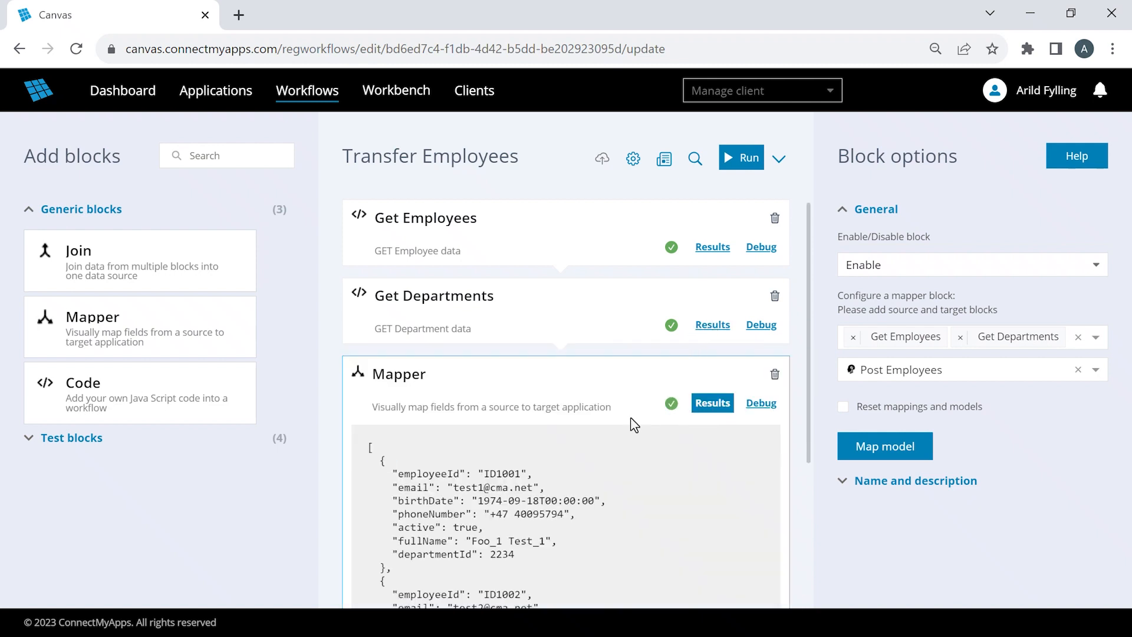
{"action": "double_click", "coordinate": [502, 473]}
{"action": "double_click", "coordinate": [502, 554]}
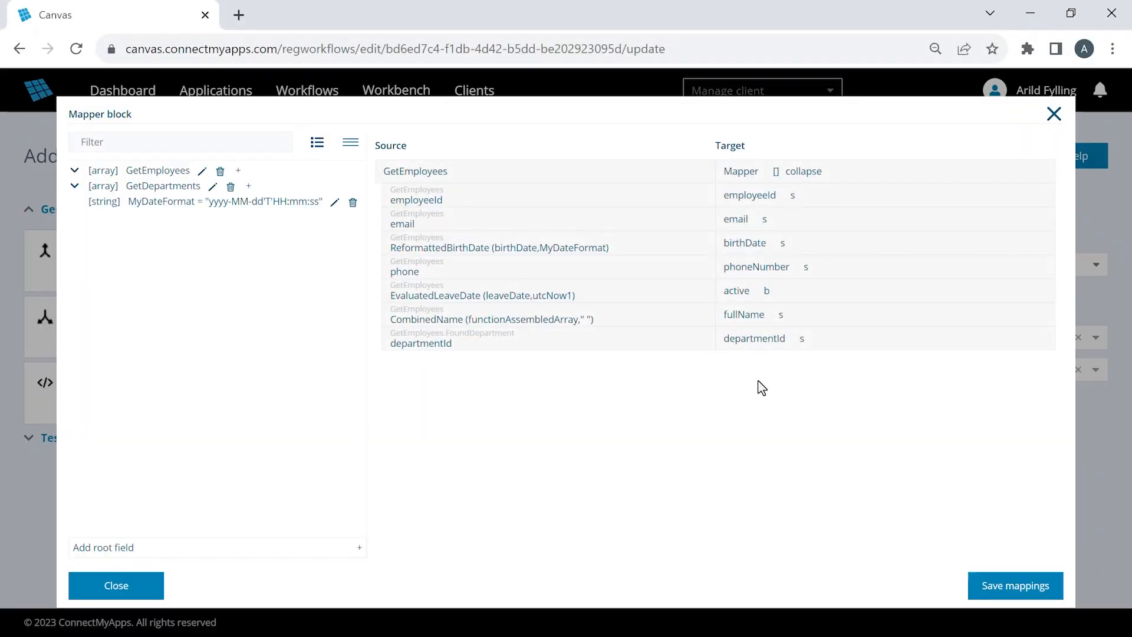
{"action": "mouse_move", "coordinate": [776, 337]}
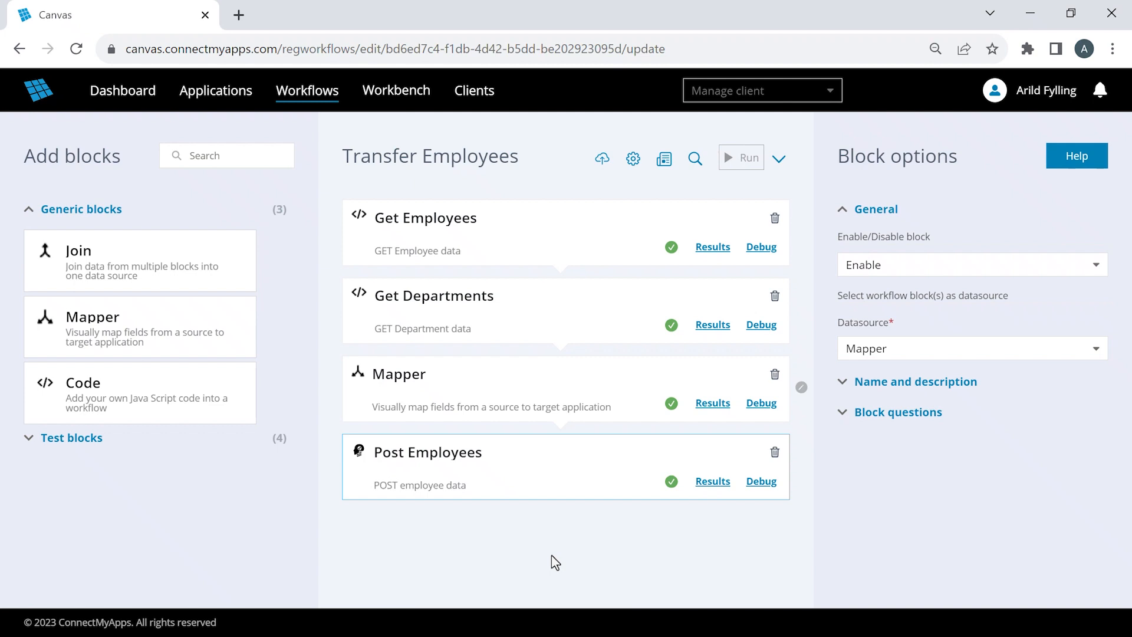
- Find the "post employees" block in the workbench and open it for editing with the Test app set to "Use without application"
{"action": "mouse_move", "coordinate": [420, 102]}
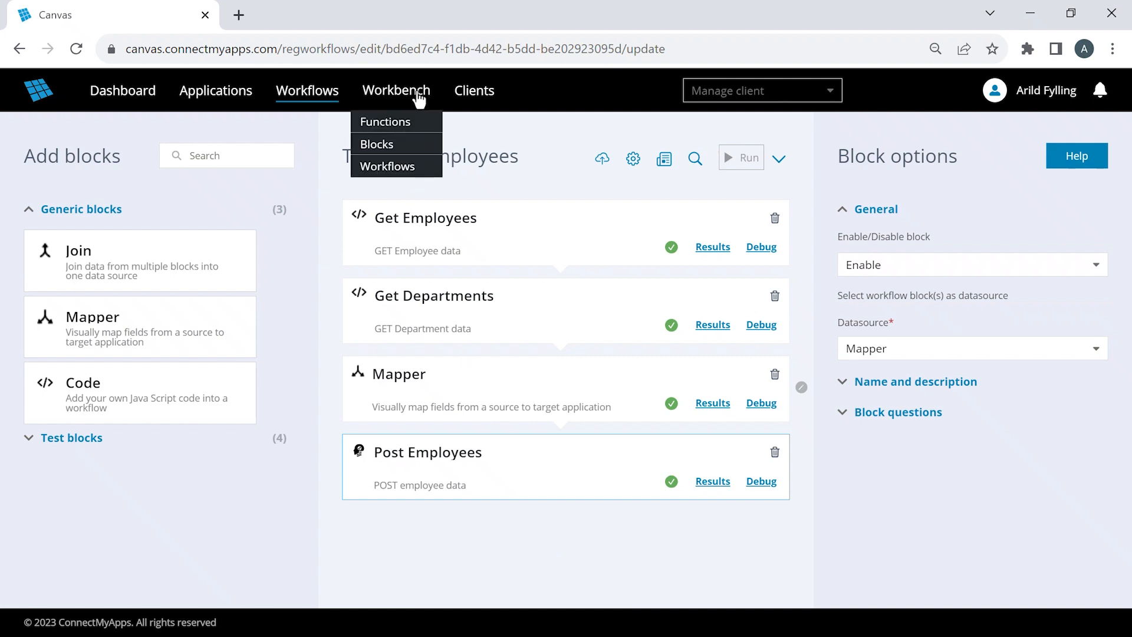
{"action": "left_click", "coordinate": [397, 145]}
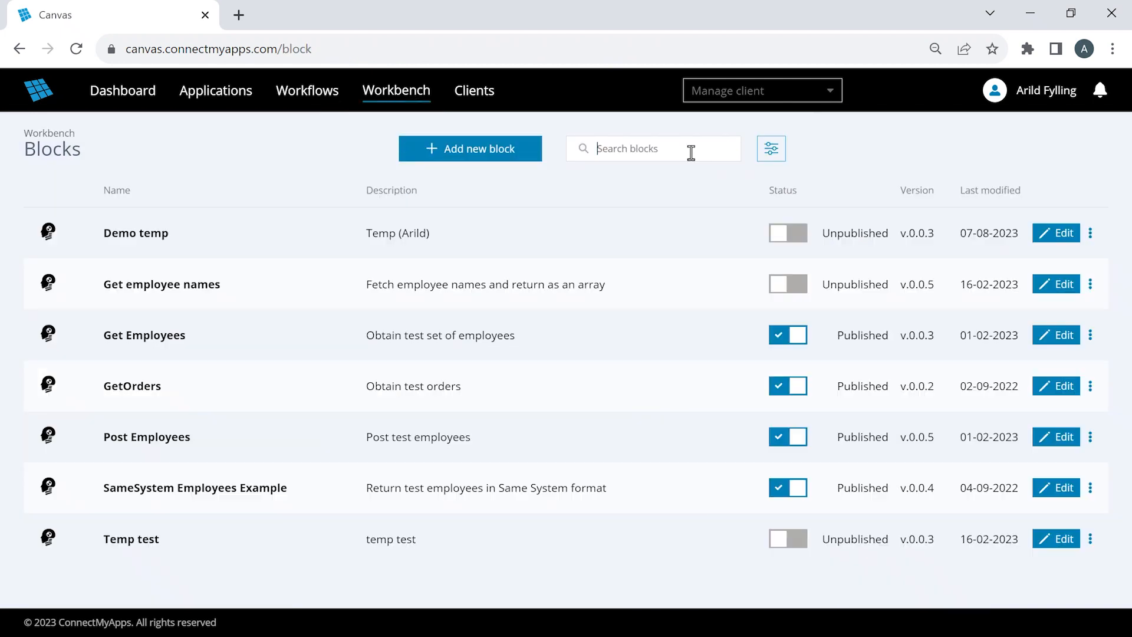
{"action": "left_click", "coordinate": [690, 151]}
{"action": "type", "text": "Post Employees"}
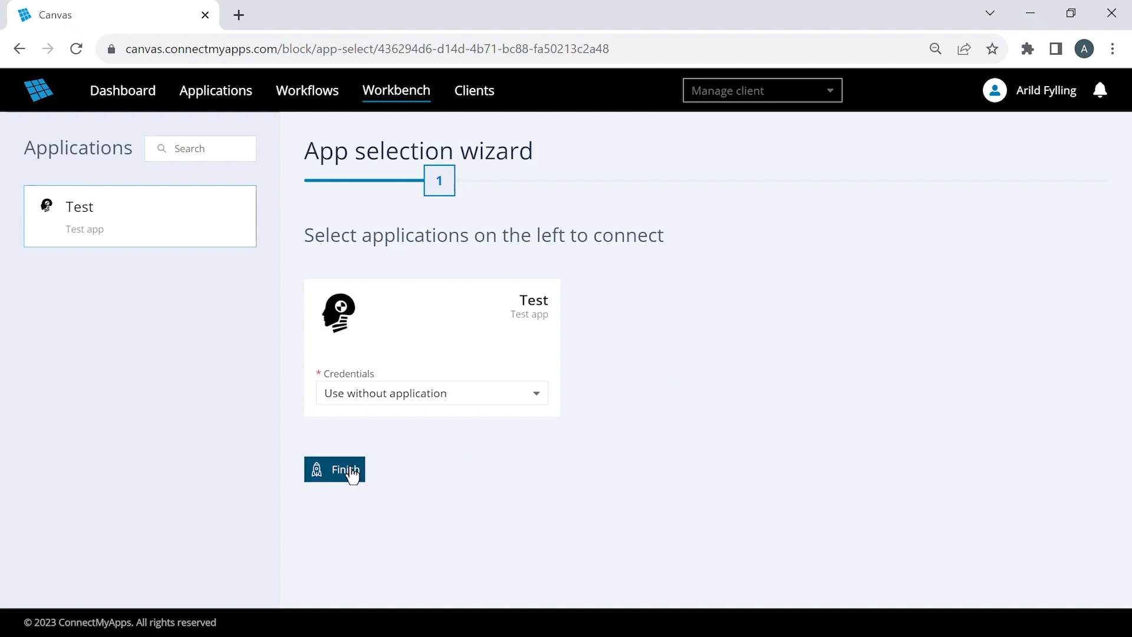
{"action": "left_click", "coordinate": [348, 470]}
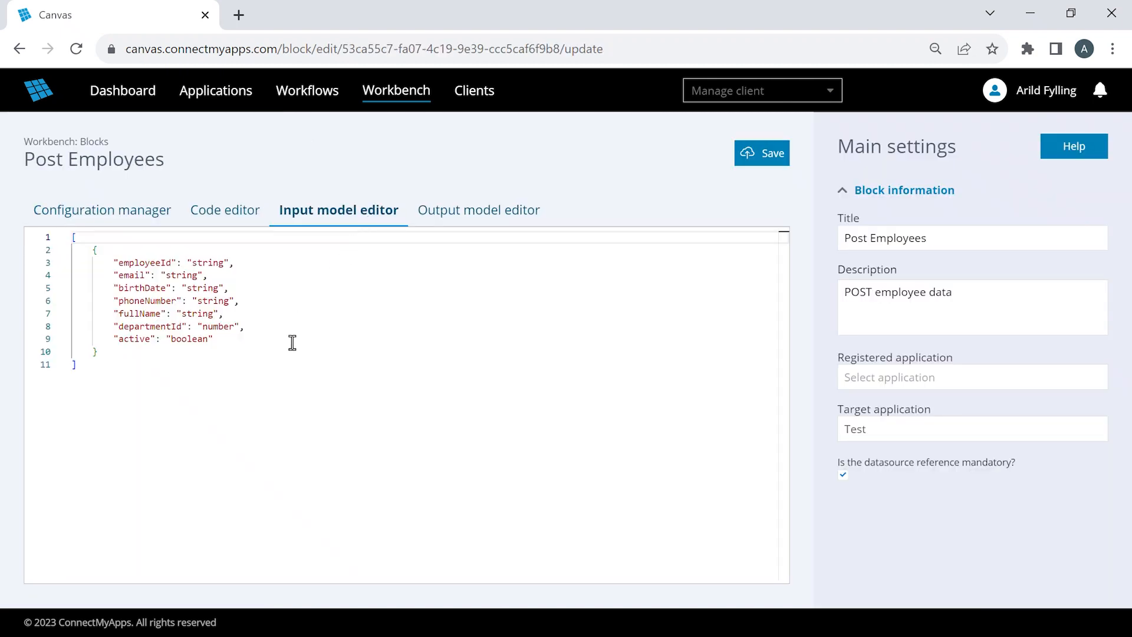
- Add a "departmentId": "string" field after "active" in the Post Employees input model and save the block
{"action": "left_click", "coordinate": [292, 342]}
{"action": "type", "text": ","}
{"action": "key", "text": "Return"}
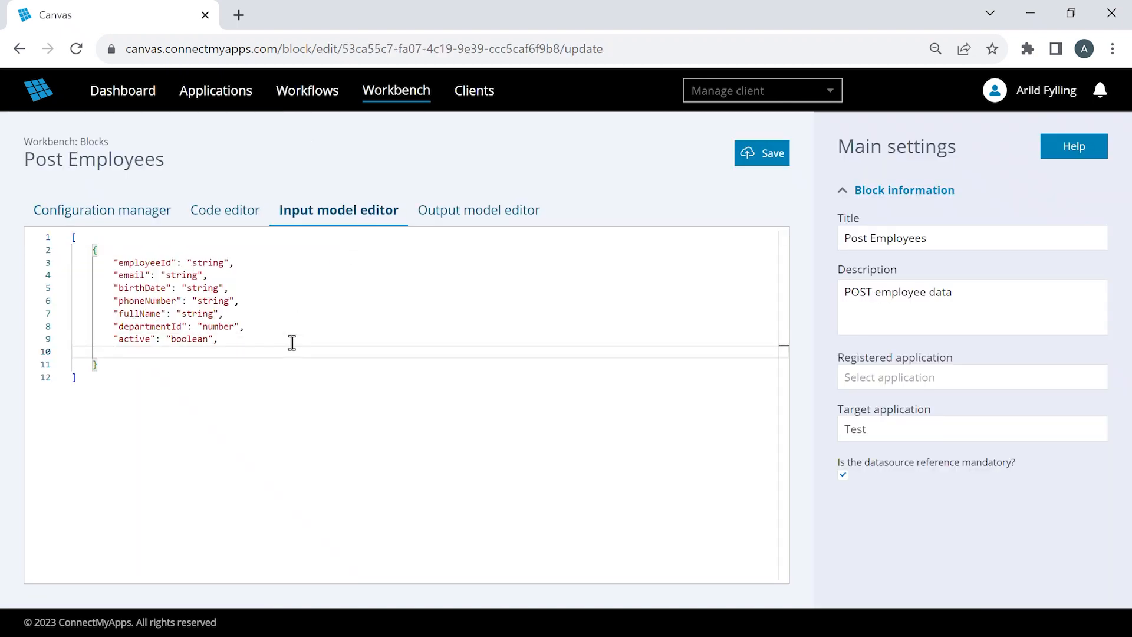
{"action": "type", "text": "\"departmentId\": \"string"}
{"action": "key", "text": "ctrl+End"}
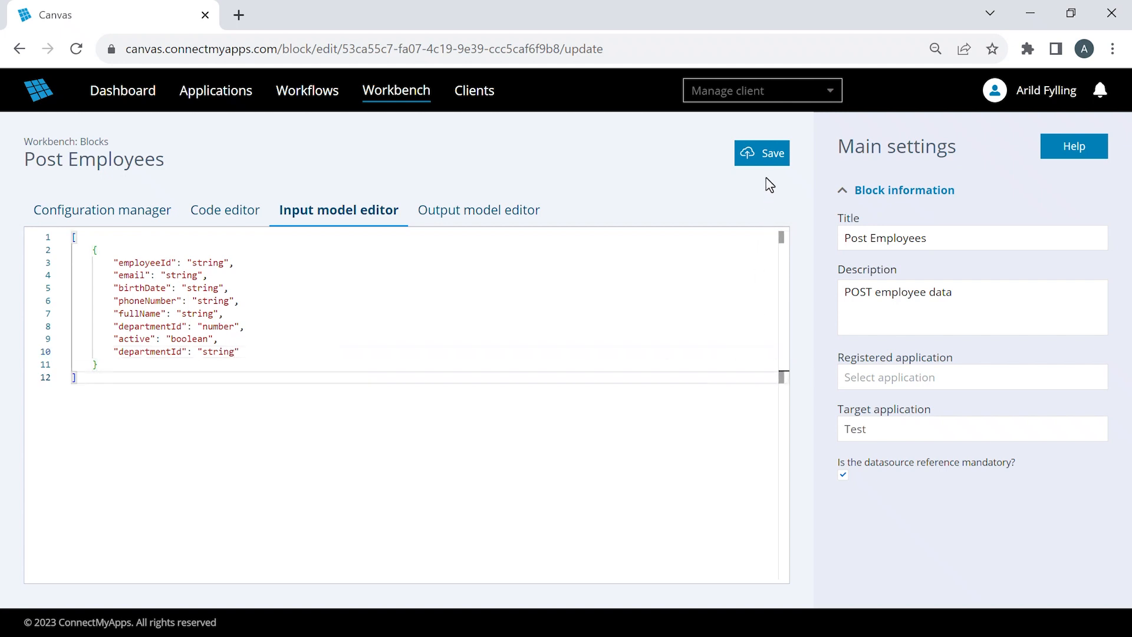
{"action": "left_click", "coordinate": [763, 163]}
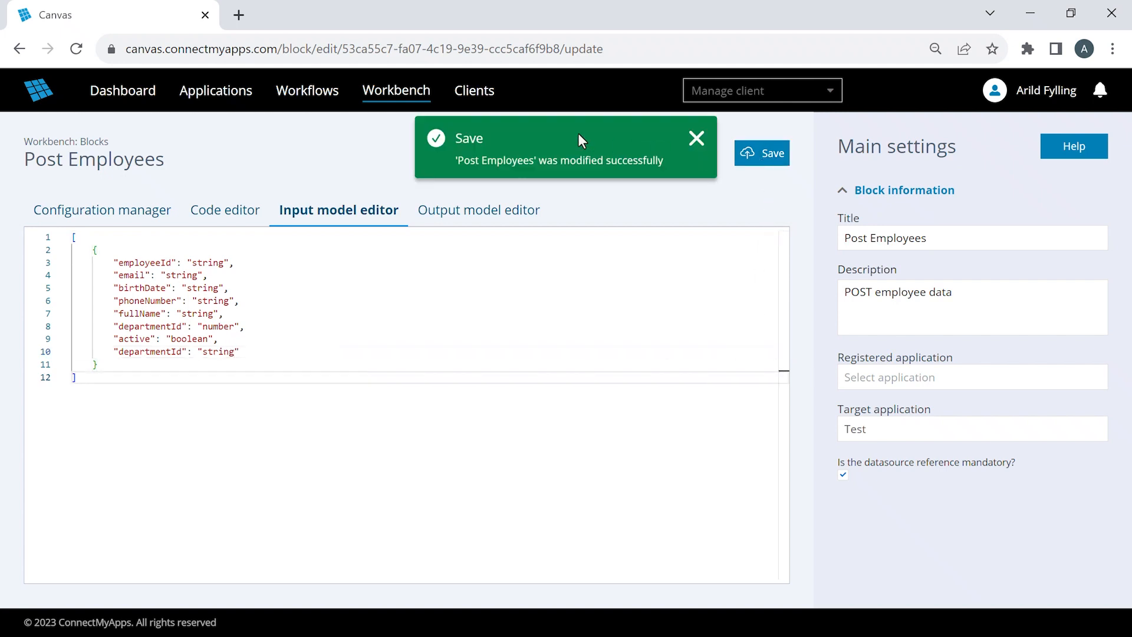
- Return to the workbench's block list showing the Post Employees draft
{"action": "mouse_move", "coordinate": [396, 97]}
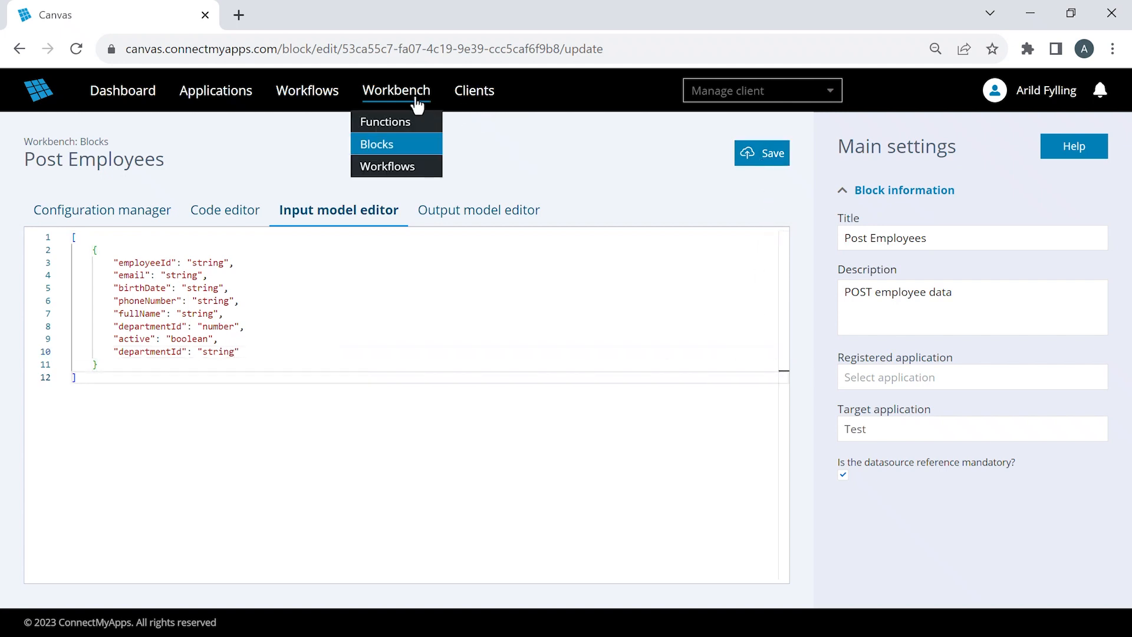
{"action": "left_click", "coordinate": [402, 150]}
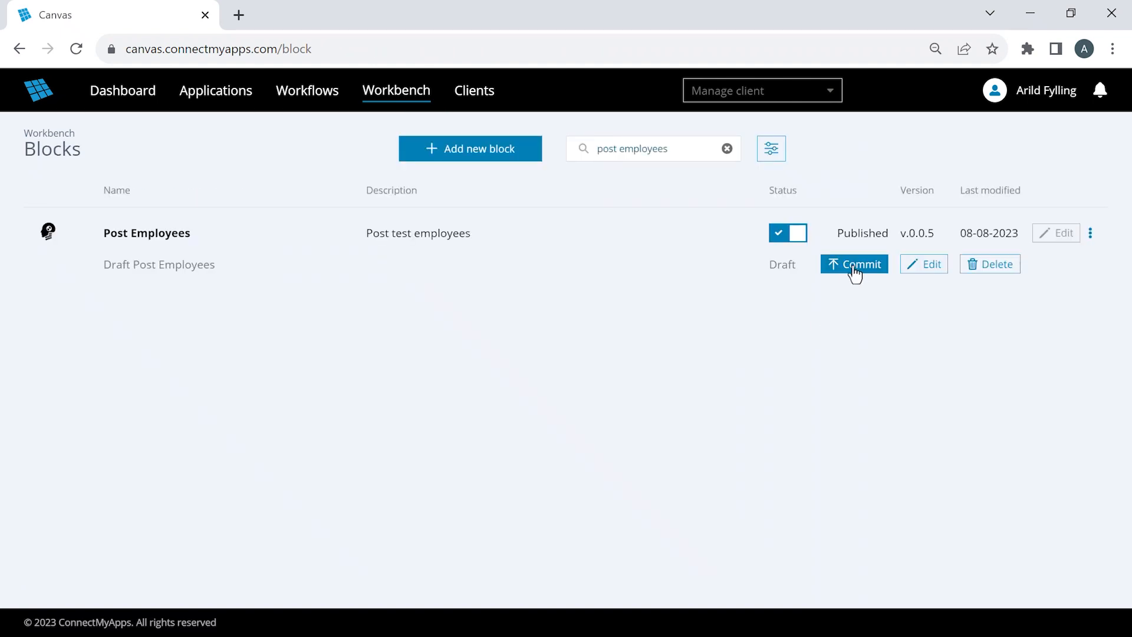